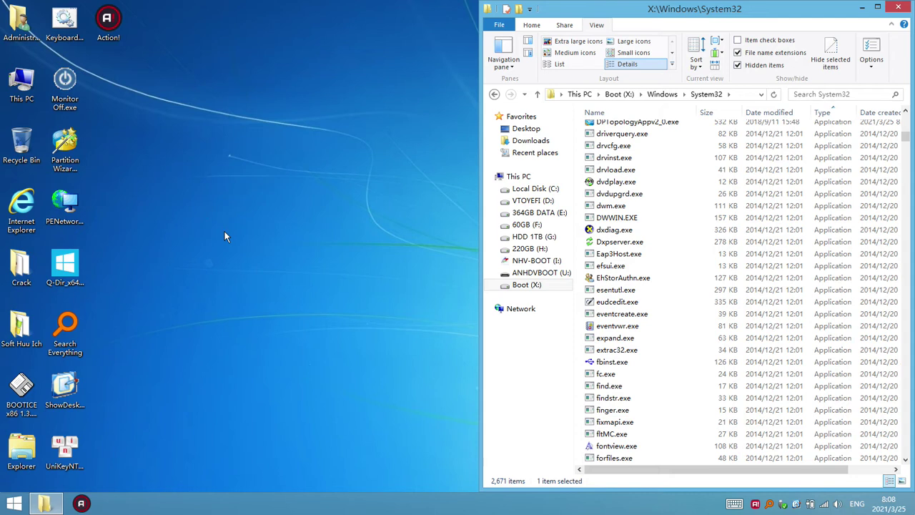
Step: Refresh the desktop several times with the System32 window minimised, and restore the window
left_click(175, 168)
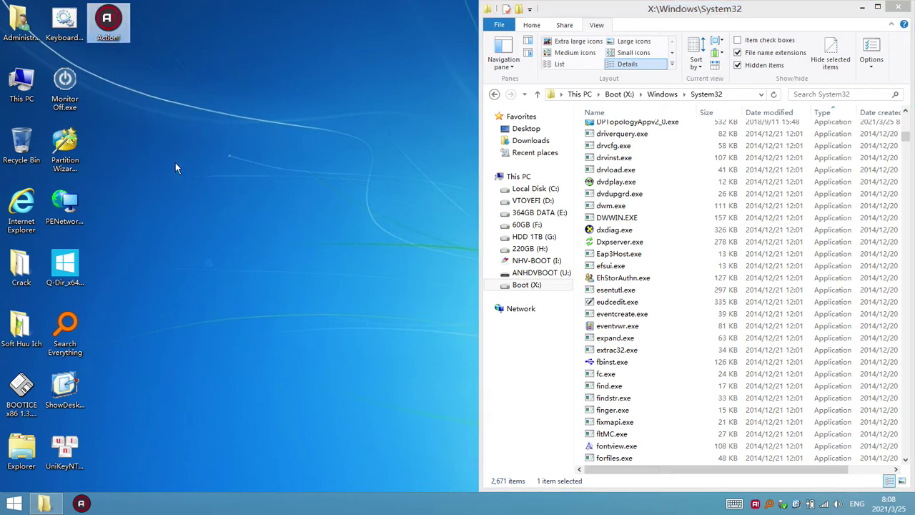
left_click(175, 168)
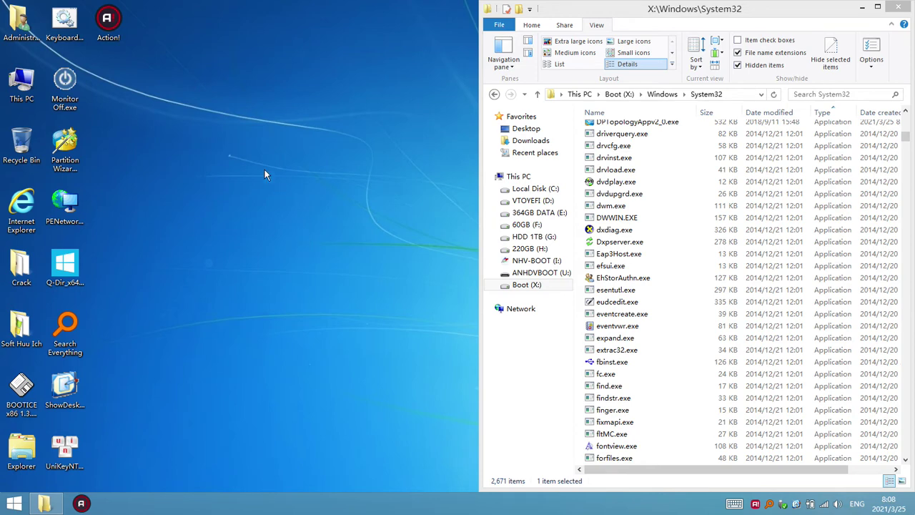
left_click(856, 8)
right_click(158, 90)
left_click(196, 121)
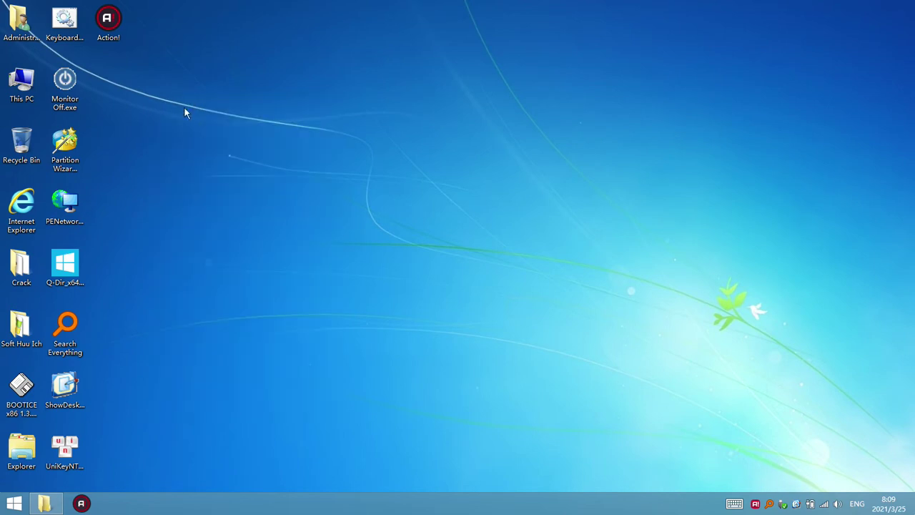
right_click(173, 87)
left_click(213, 118)
right_click(168, 90)
left_click(202, 122)
right_click(175, 98)
left_click(209, 132)
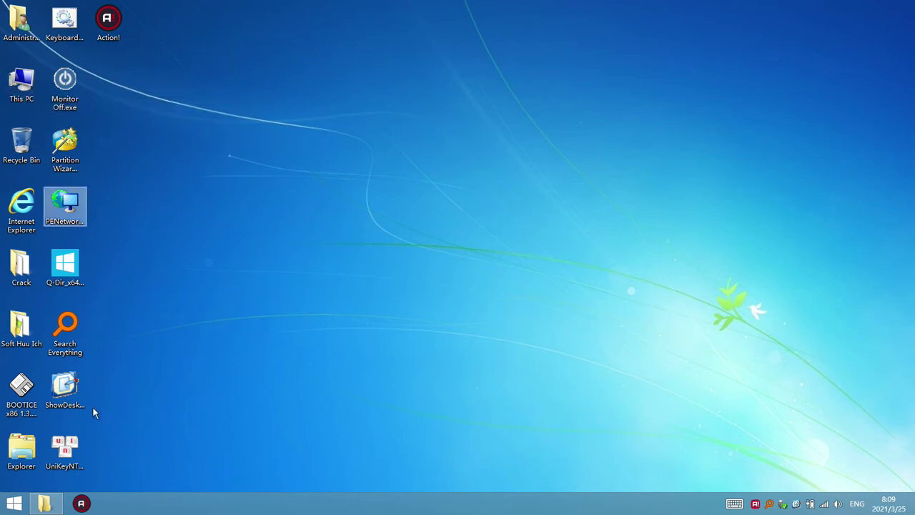
left_click(47, 504)
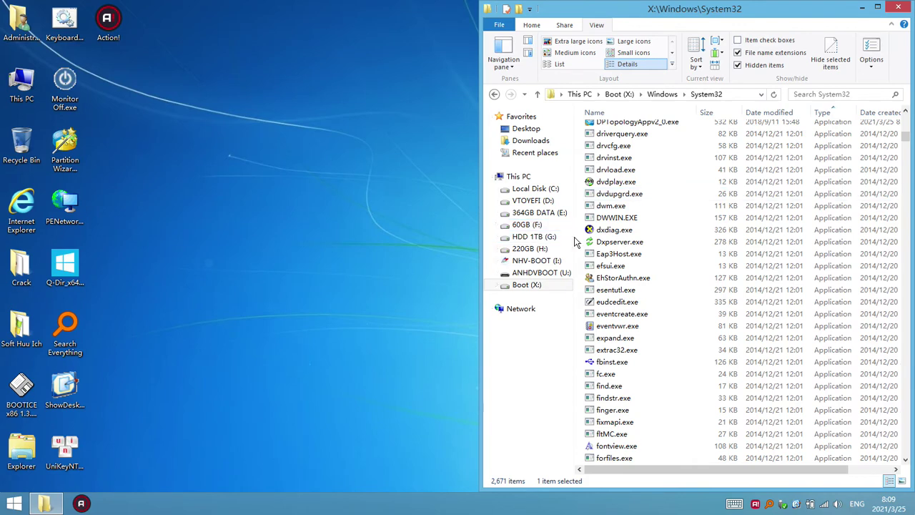
Step: Browse the System32 file list from the application files back to the folders at its beginning
left_click_drag(574, 237, 576, 237)
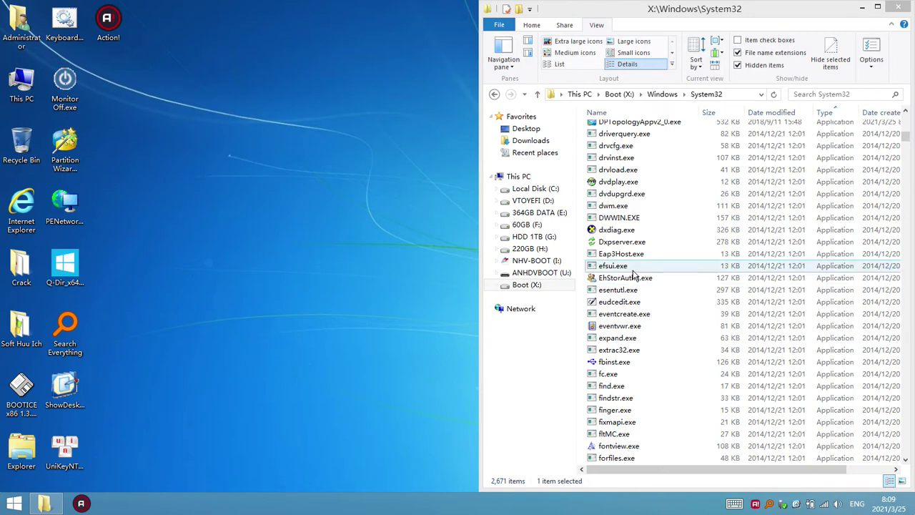
left_click(632, 230)
left_click(634, 182)
scroll(638, 201, "up", 8)
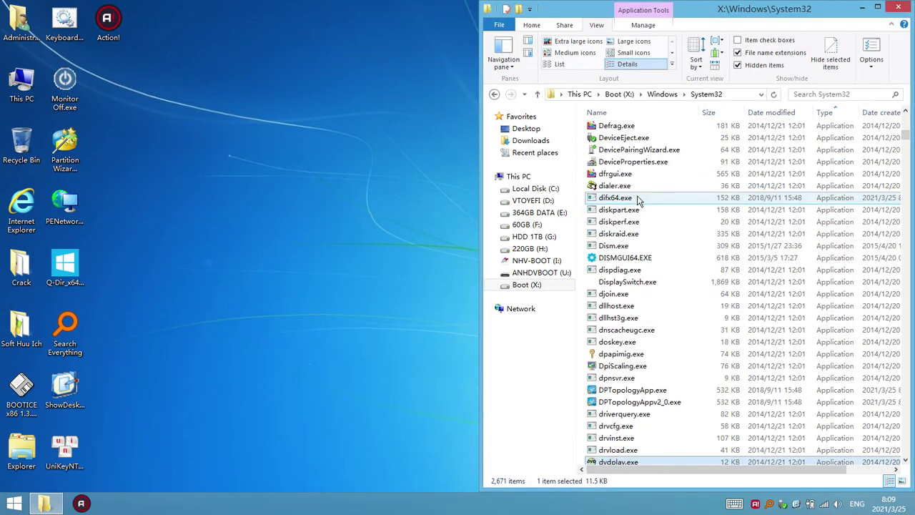
scroll(638, 200, "up", 20)
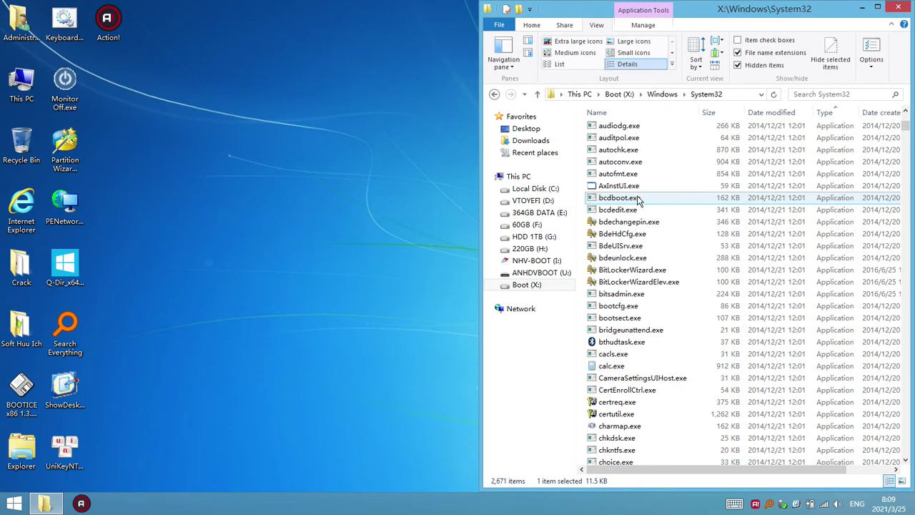
scroll(639, 201, "up", 8)
scroll(637, 198, "up", 8)
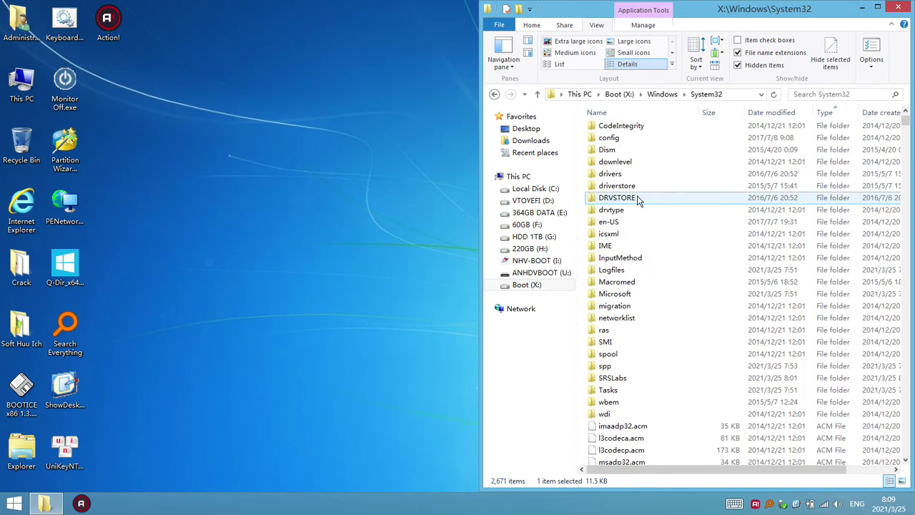
Step: Refresh the desktop repeatedly, both with the System32 window minimised and with it restored
left_click(290, 415)
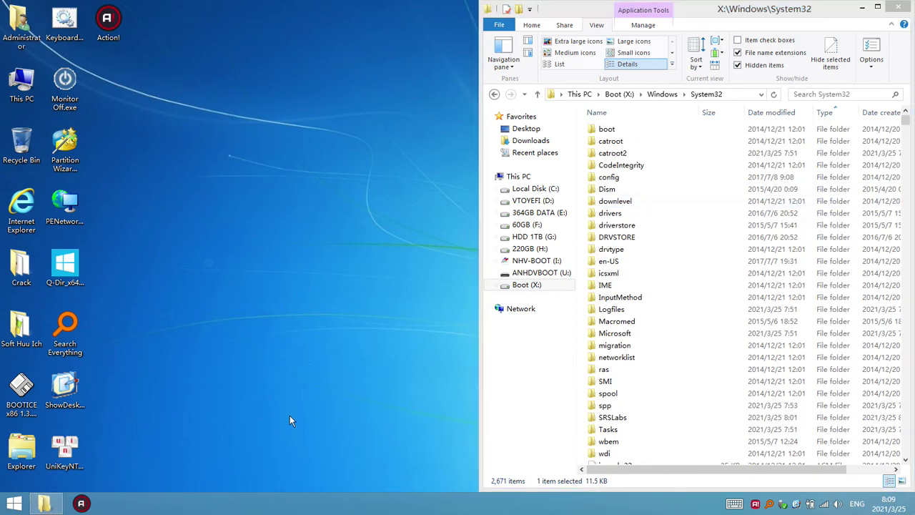
right_click(186, 147)
left_click(145, 156)
right_click(145, 155)
left_click(185, 189)
left_click(862, 11)
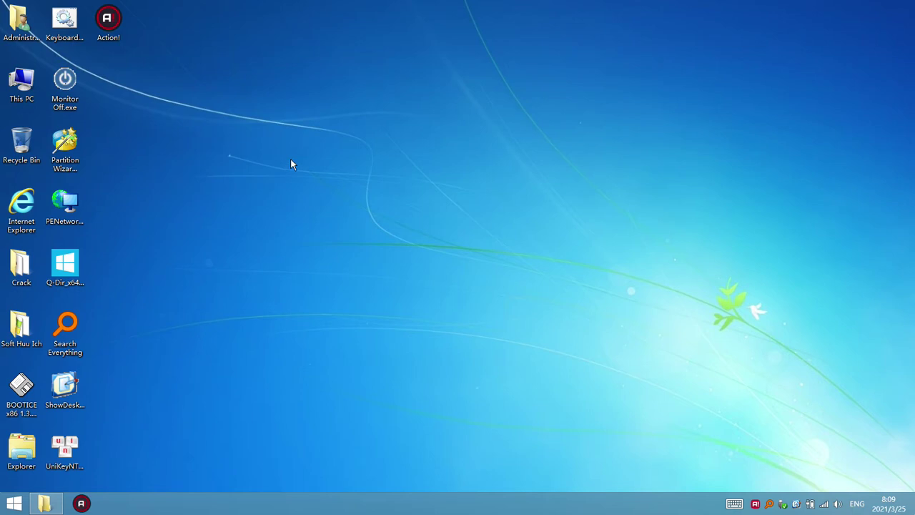
right_click(248, 128)
left_click(230, 151)
right_click(230, 151)
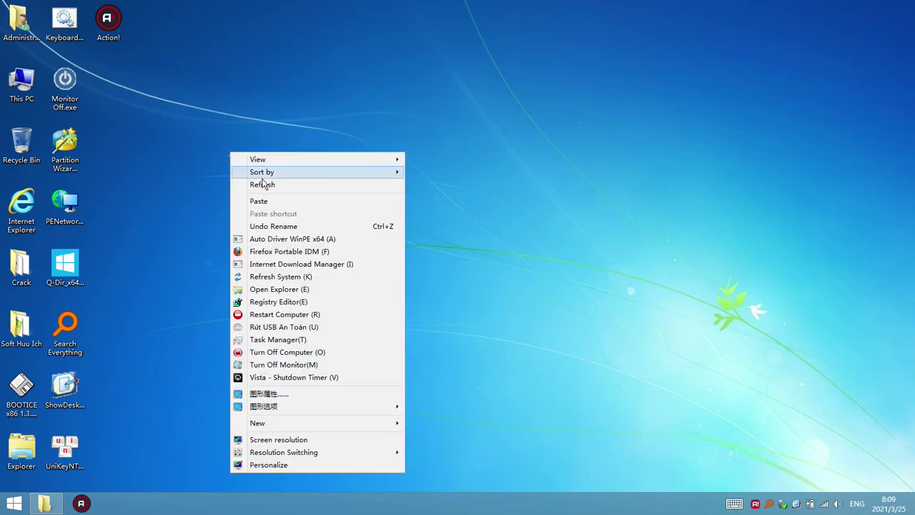
left_click(265, 183)
left_click(36, 506)
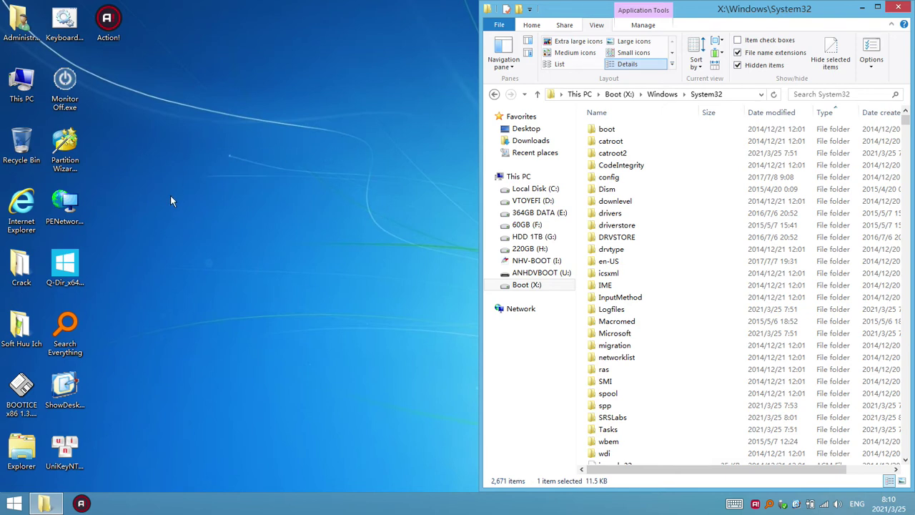
right_click(197, 120)
left_click(239, 150)
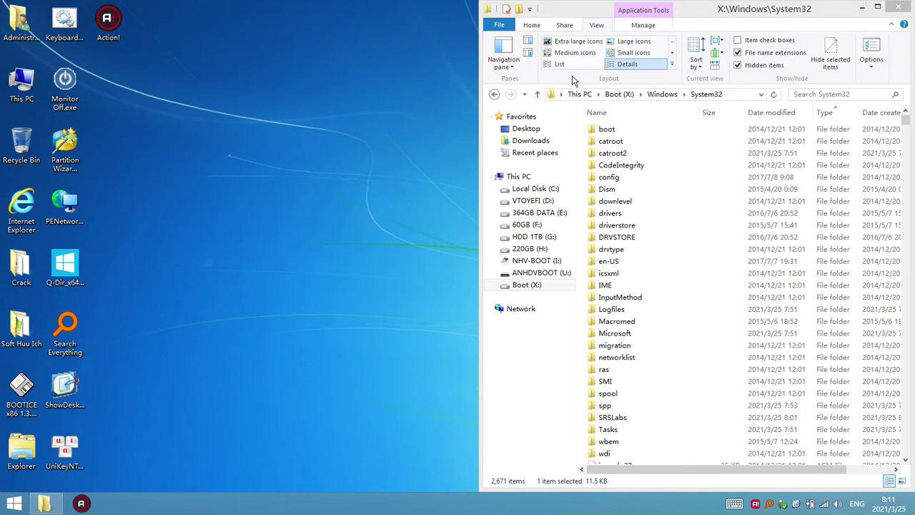
Step: Create a new folder with the default name on the desktop
left_click(692, 214)
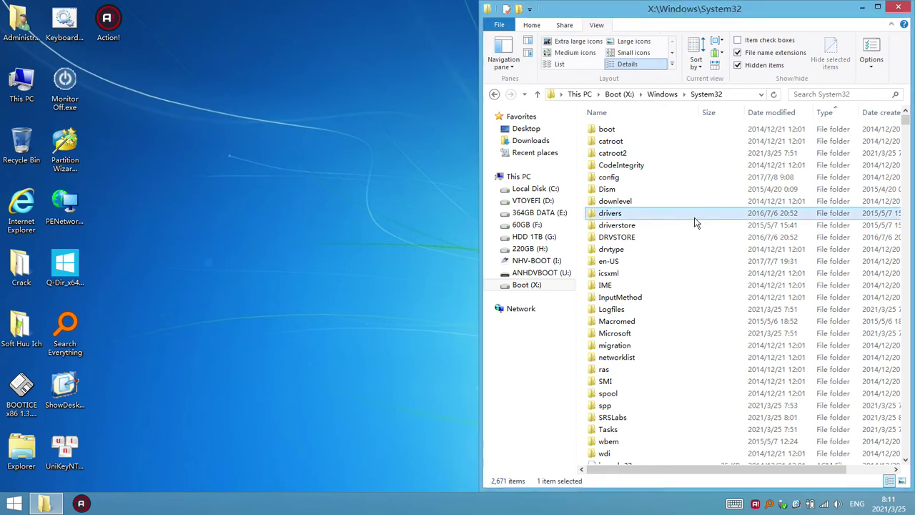
left_click(331, 221)
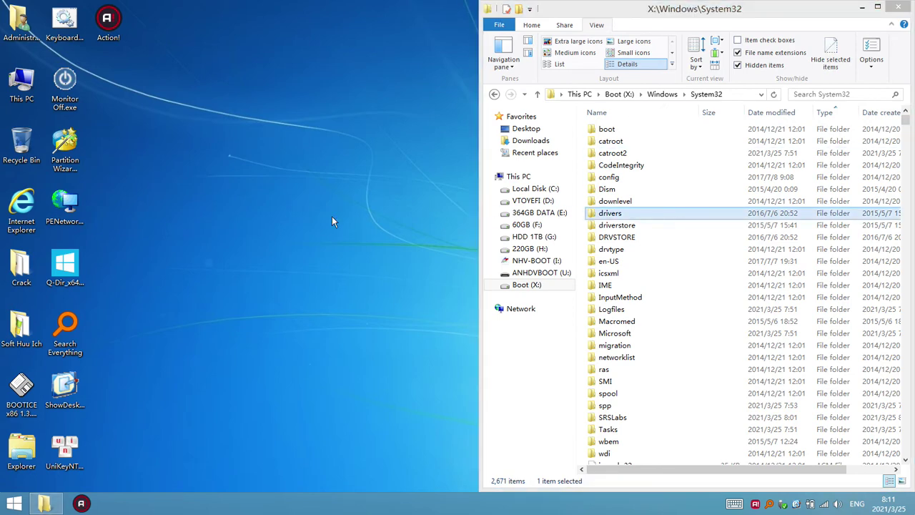
right_click(126, 223)
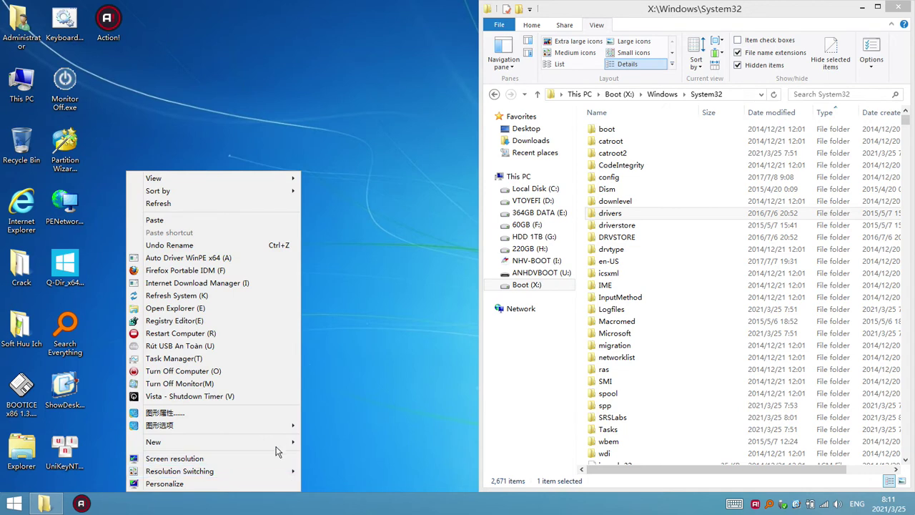
mouse_move(289, 441)
left_click(329, 402)
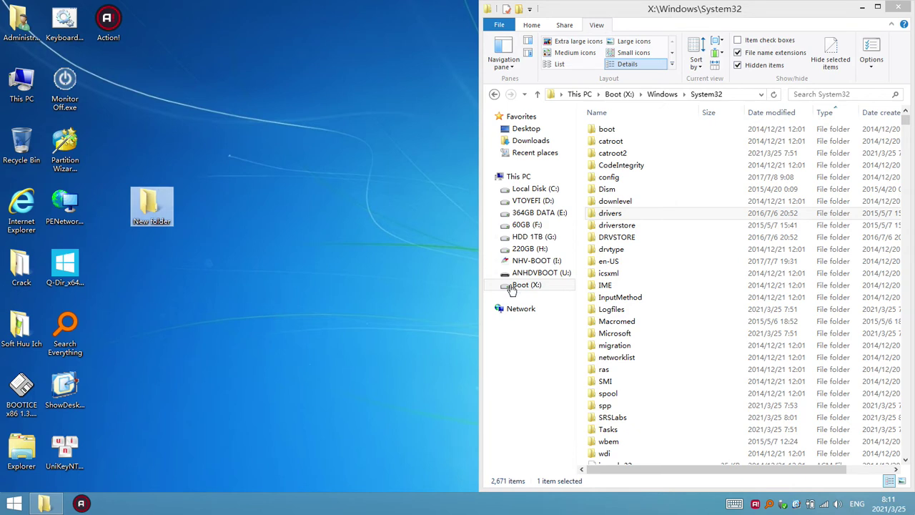
Step: Examine the folders and application files of System32 from the beginning through the last .exe files
left_click(640, 322)
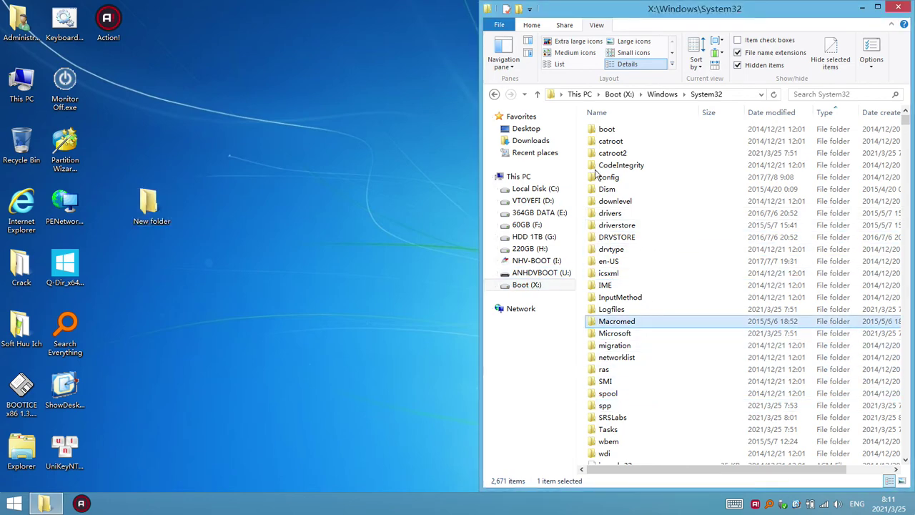
scroll(638, 323, "down", 3)
scroll(640, 323, "up", 2)
scroll(639, 323, "up", 1)
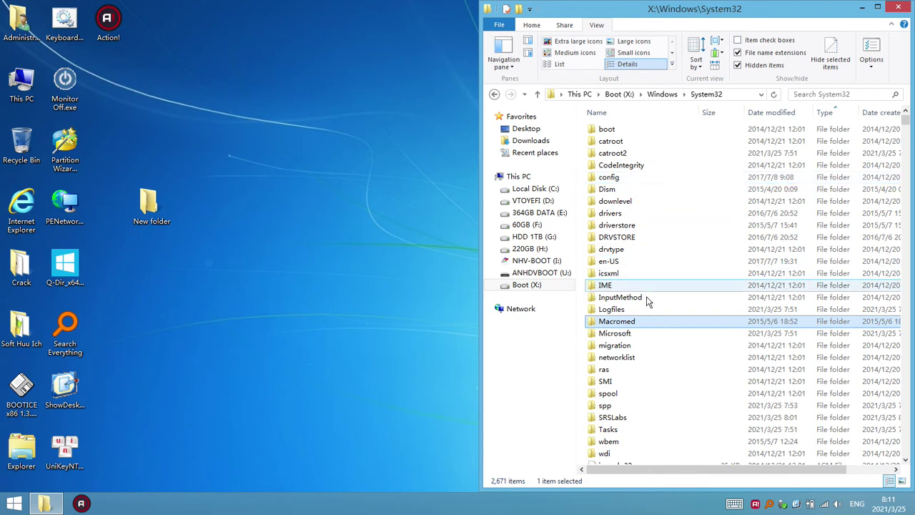
scroll(667, 338, "down", 10)
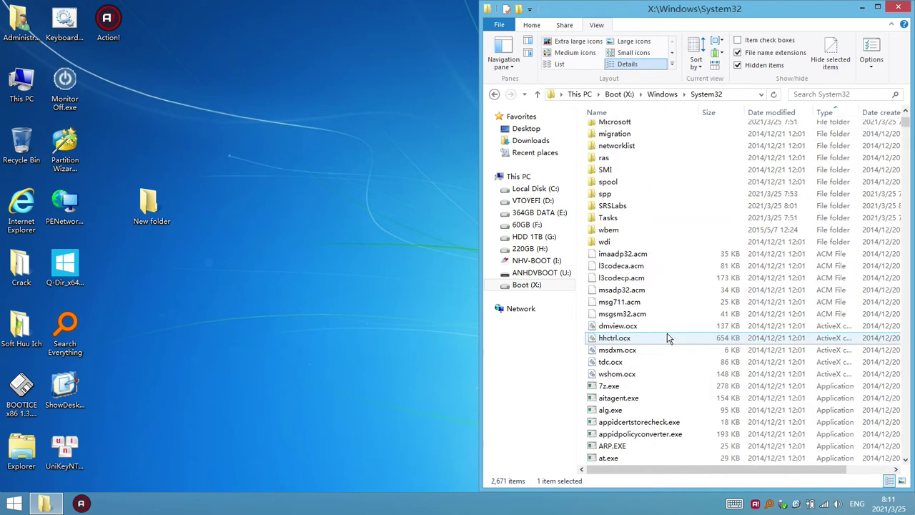
scroll(667, 338, "down", 20)
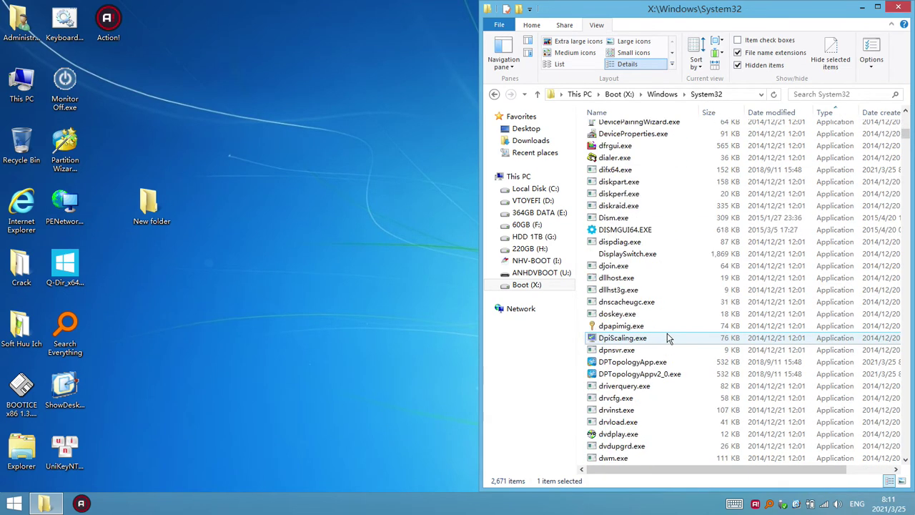
scroll(667, 337, "down", 8)
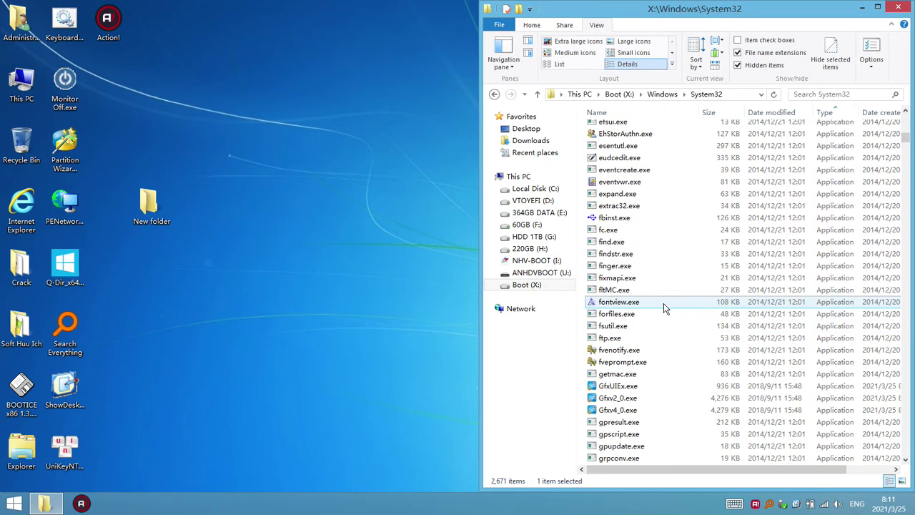
scroll(666, 267, "down", 6)
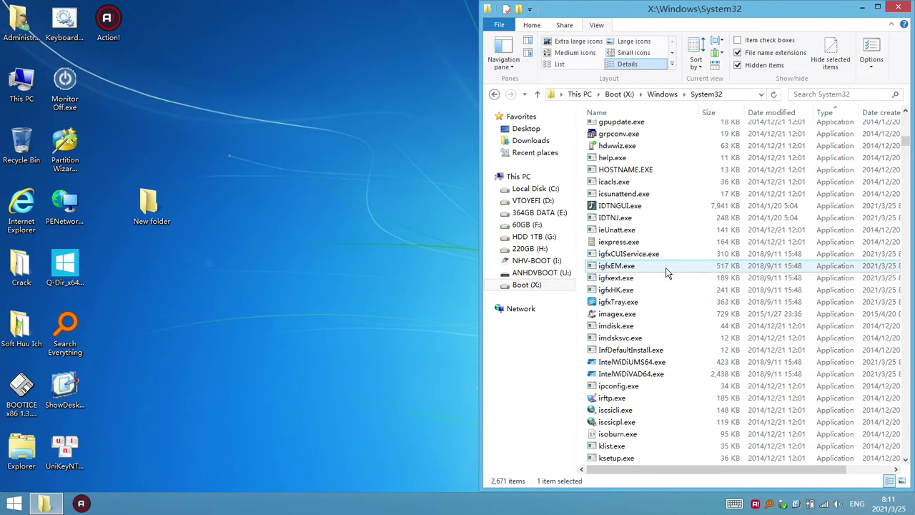
scroll(665, 268, "down", 7)
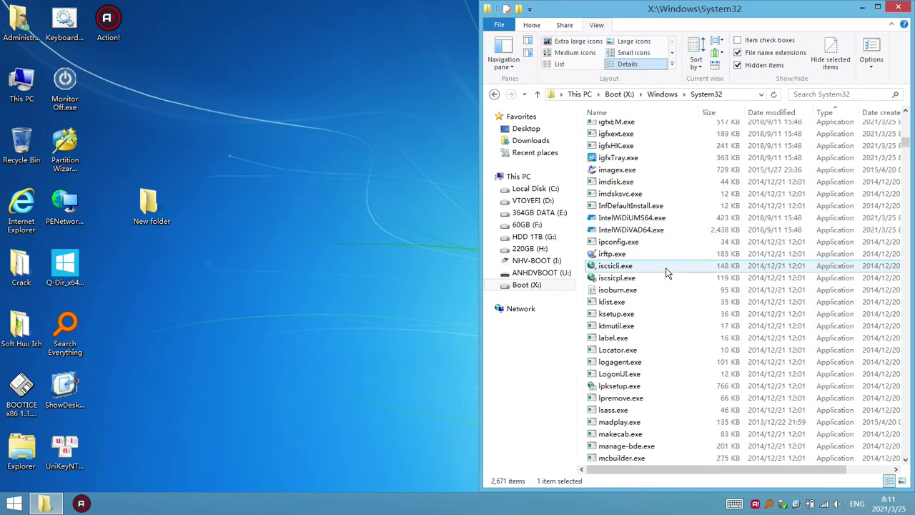
scroll(665, 267, "down", 20)
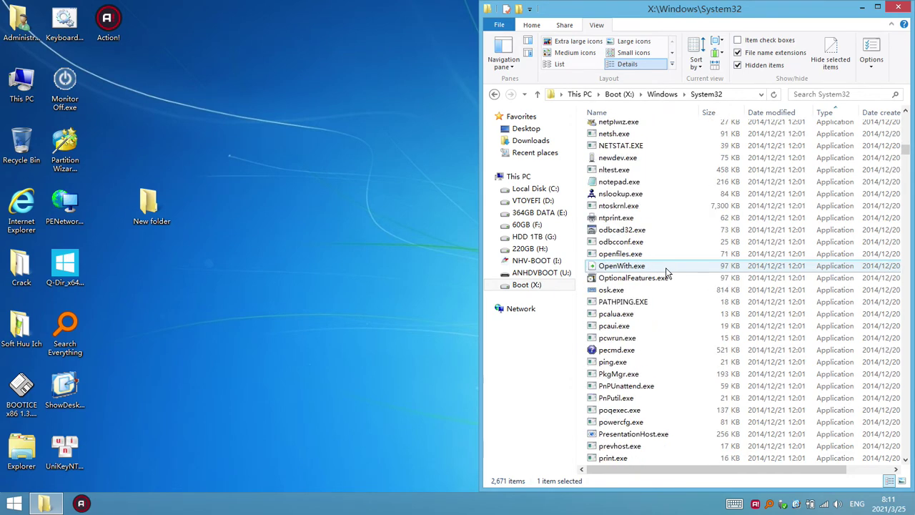
scroll(665, 267, "down", 20)
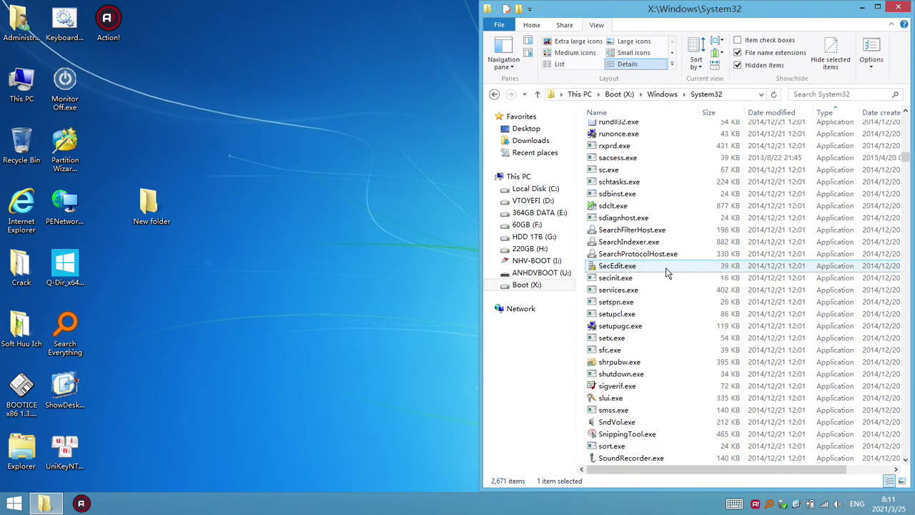
scroll(665, 271, "down", 20)
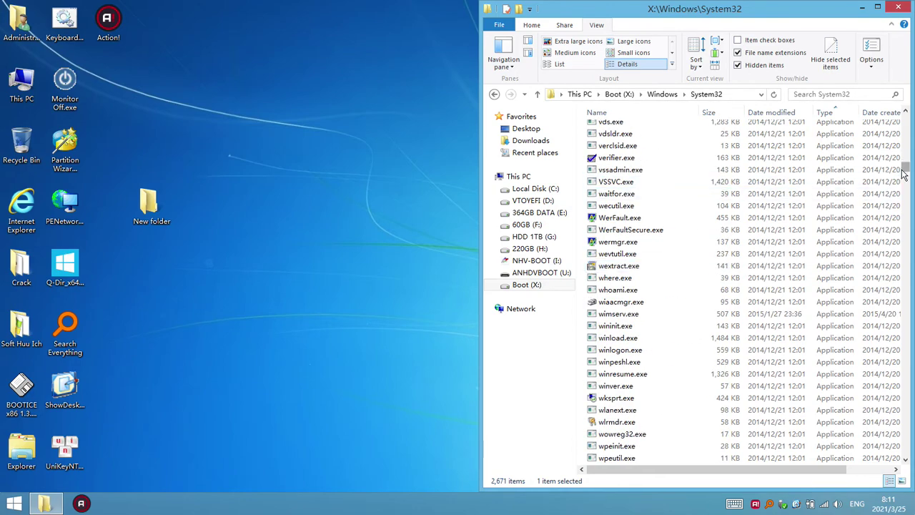
Step: Examine the .dll files of System32 around apphelp.dll and atmlib.dll, and back through the api-ms-win-core entries
left_click(905, 178)
left_click_drag(905, 178, 906, 208)
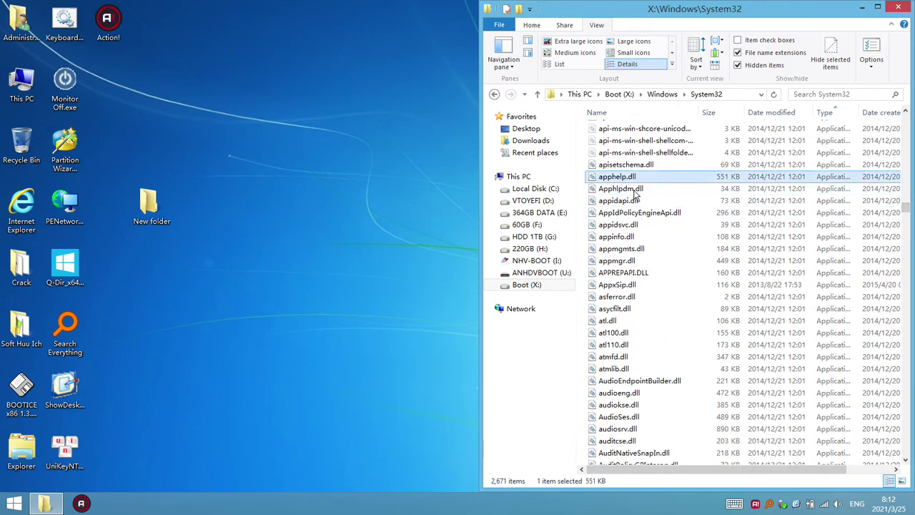
left_click(619, 417)
left_click(620, 285)
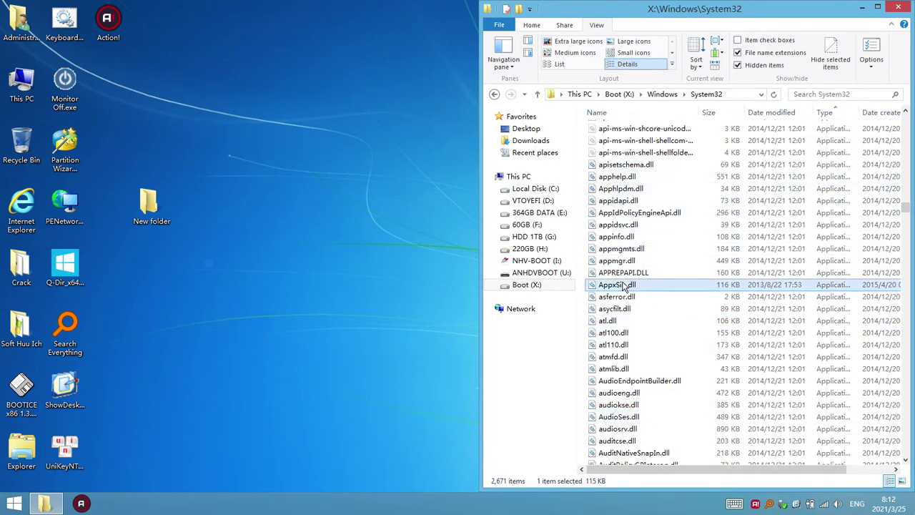
left_click(618, 369)
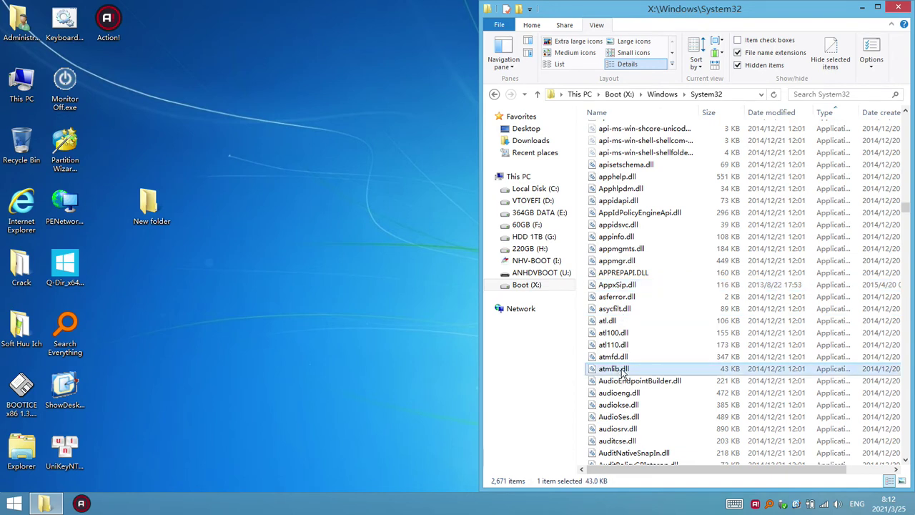
left_click(631, 179)
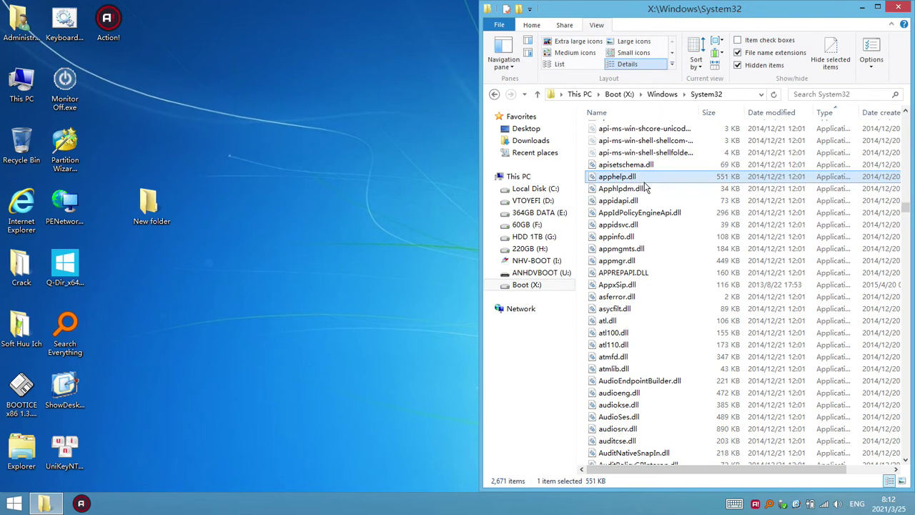
mouse_move(645, 186)
left_click(639, 200)
left_click(632, 176)
left_click(647, 164)
scroll(674, 216, "up", 20)
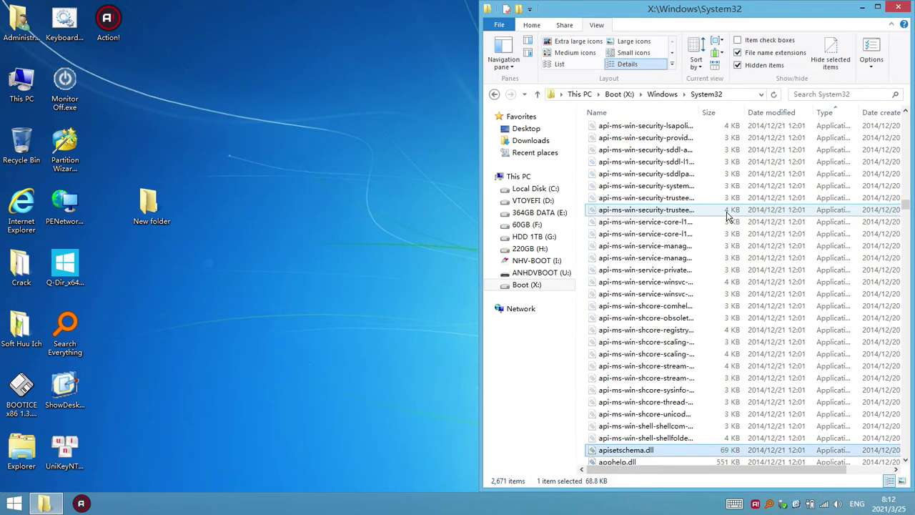
scroll(727, 215, "up", 20)
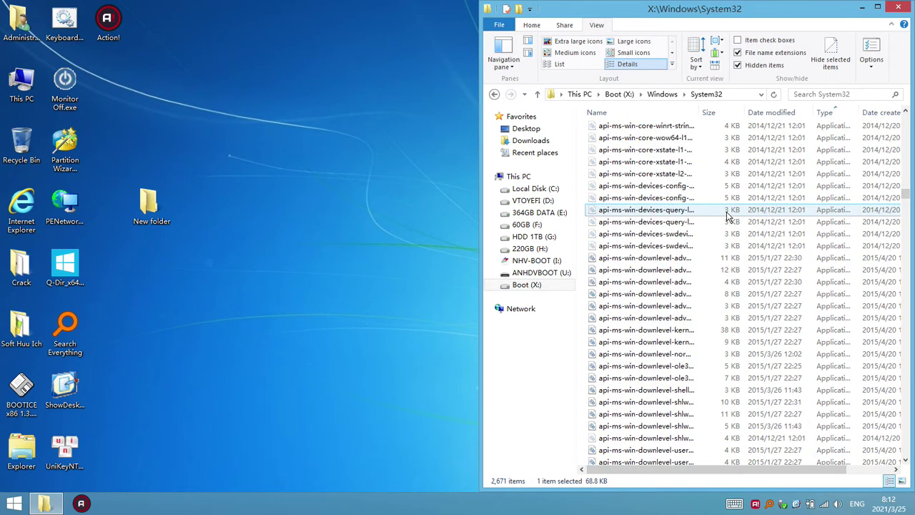
scroll(728, 214, "up", 15)
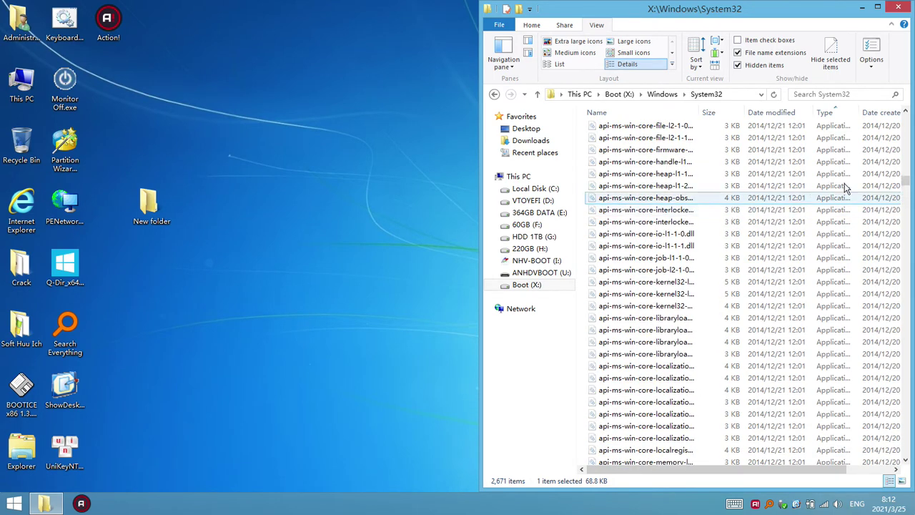
scroll(904, 152, "down", 3)
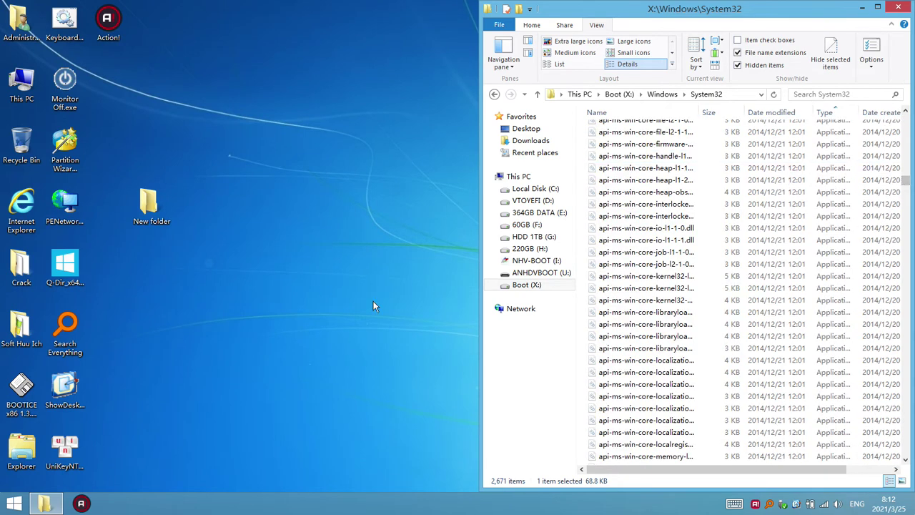
Step: Reopen X:\Windows\System32 from the root of the Boot (X:) drive and sort its contents by type
left_click(534, 287)
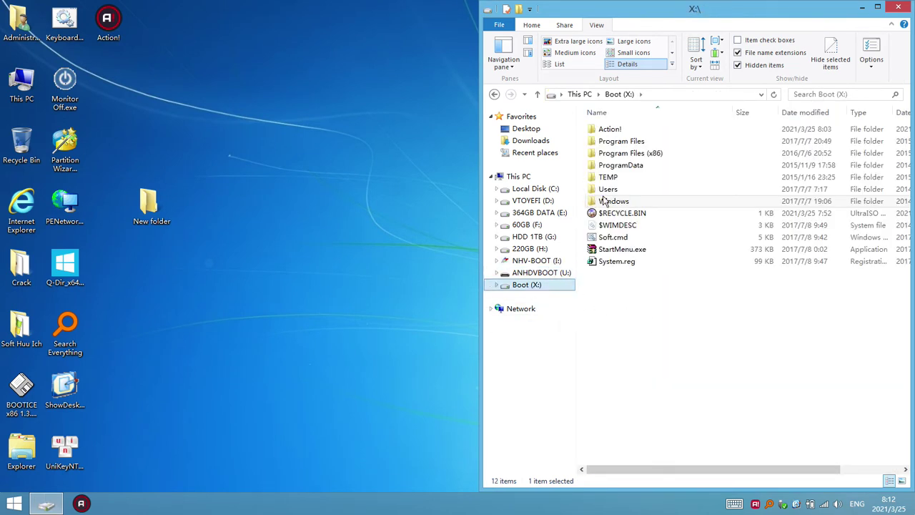
double_click(604, 200)
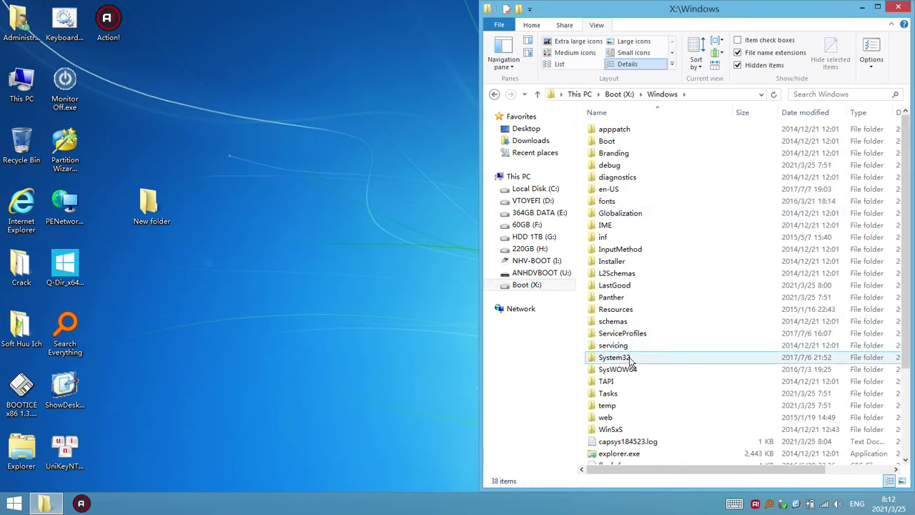
double_click(629, 358)
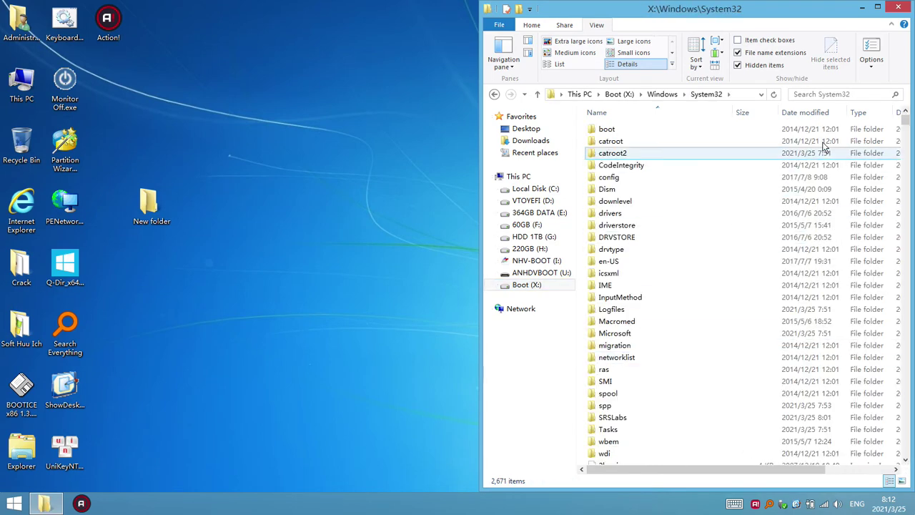
left_click(864, 113)
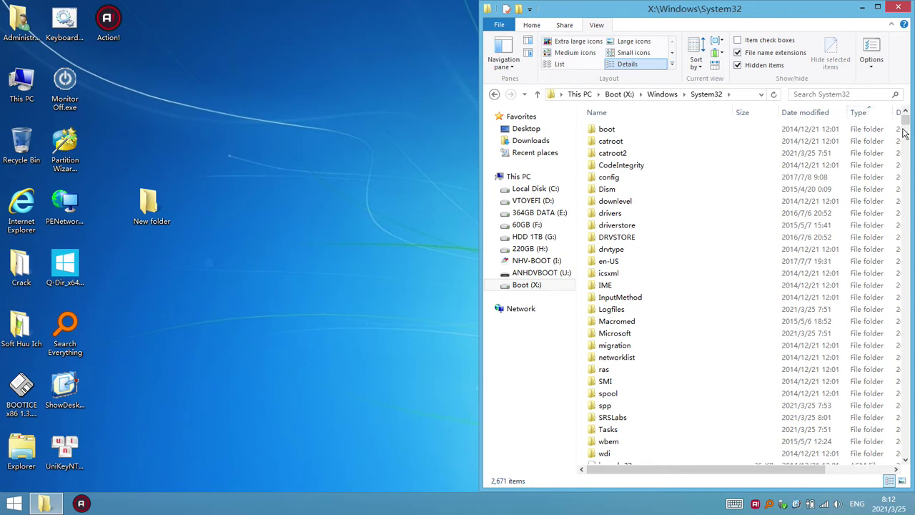
Step: Select all the .dll files in System32, from 7z.dll right after xwizard.exe through zipfldr.dll
left_click_drag(906, 126, 903, 172)
scroll(672, 206, "up", 6)
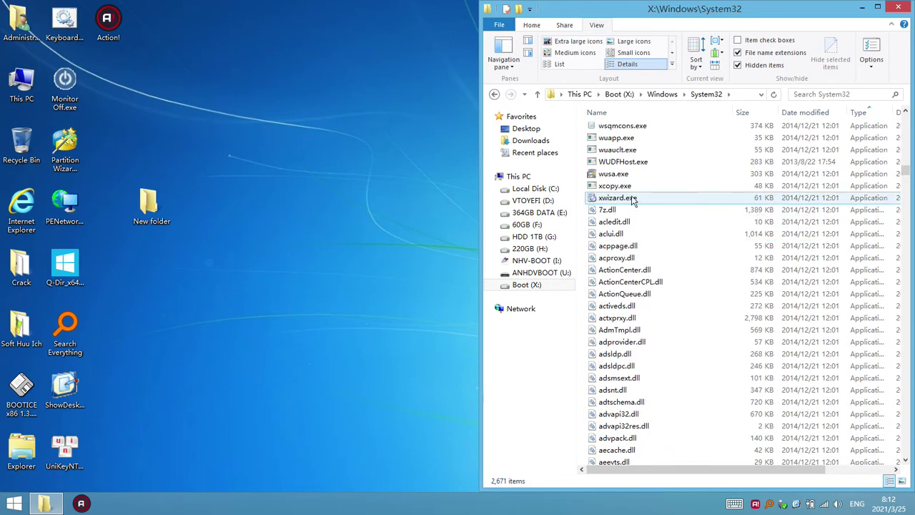
left_click(631, 197)
left_click(619, 210)
left_click(629, 198)
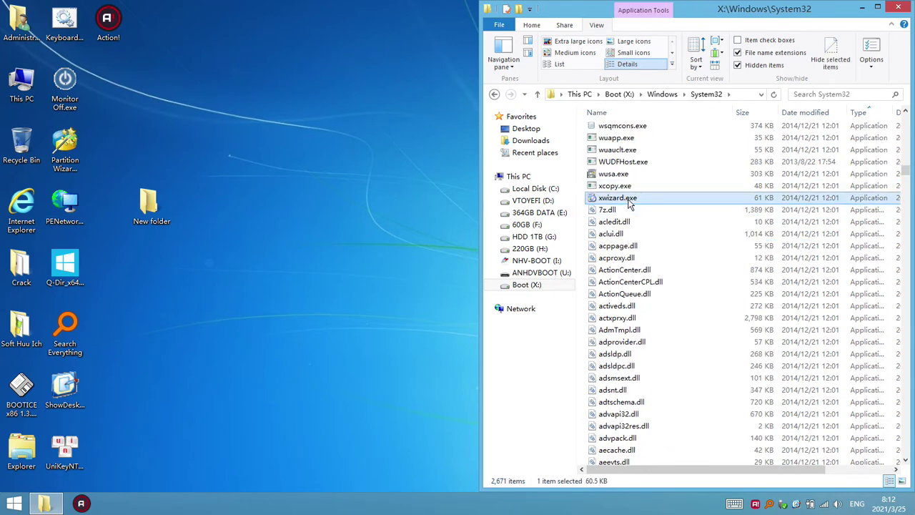
left_click(621, 209)
left_click(631, 200)
left_click(623, 209)
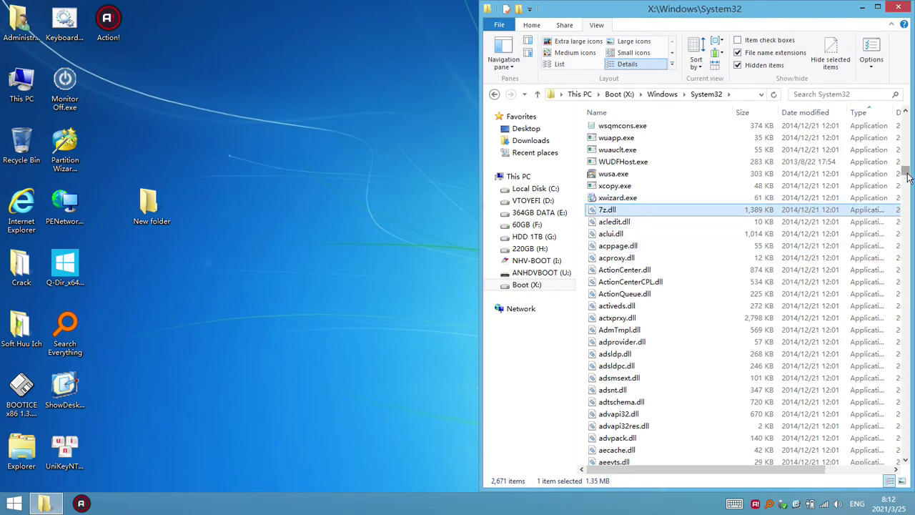
left_click_drag(907, 178, 910, 432)
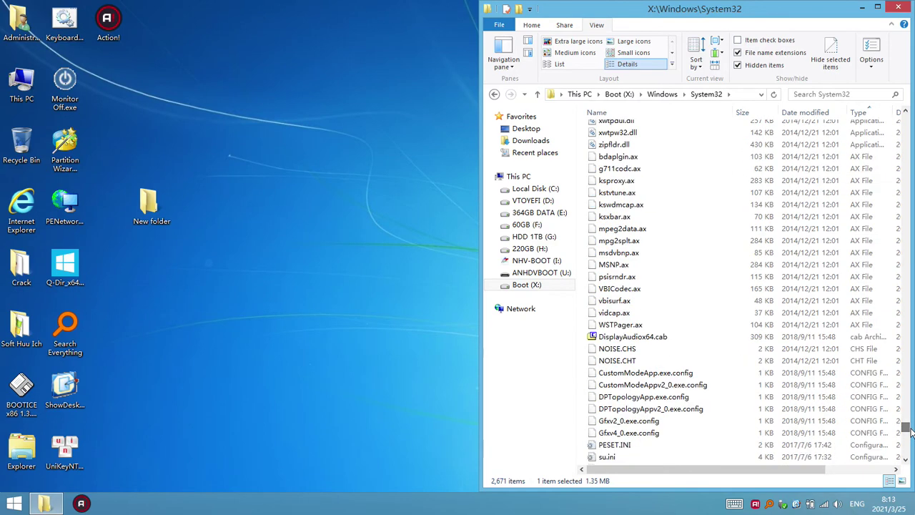
scroll(784, 265, "up", 1)
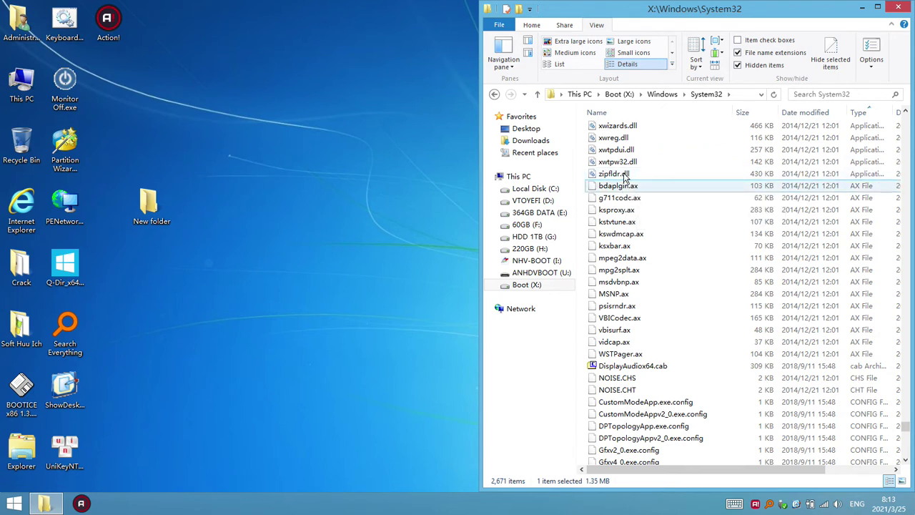
mouse_move(621, 177)
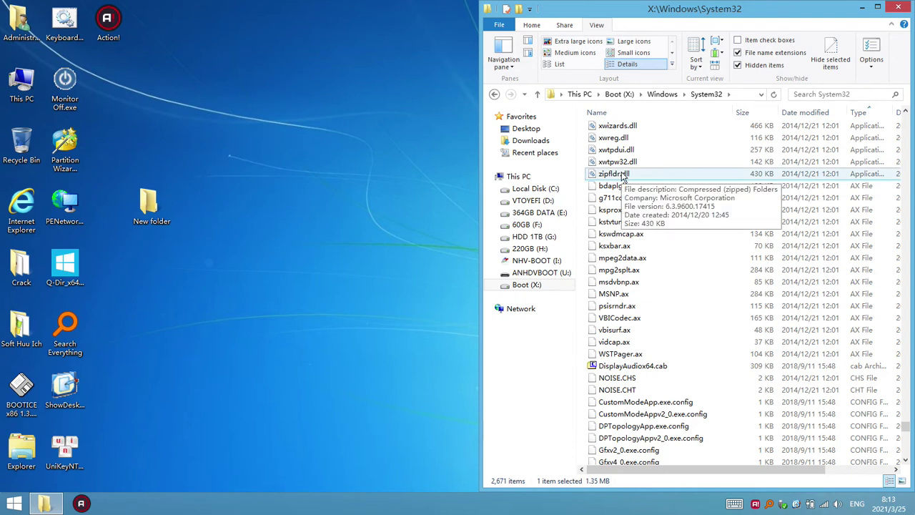
left_click(622, 177, "shift")
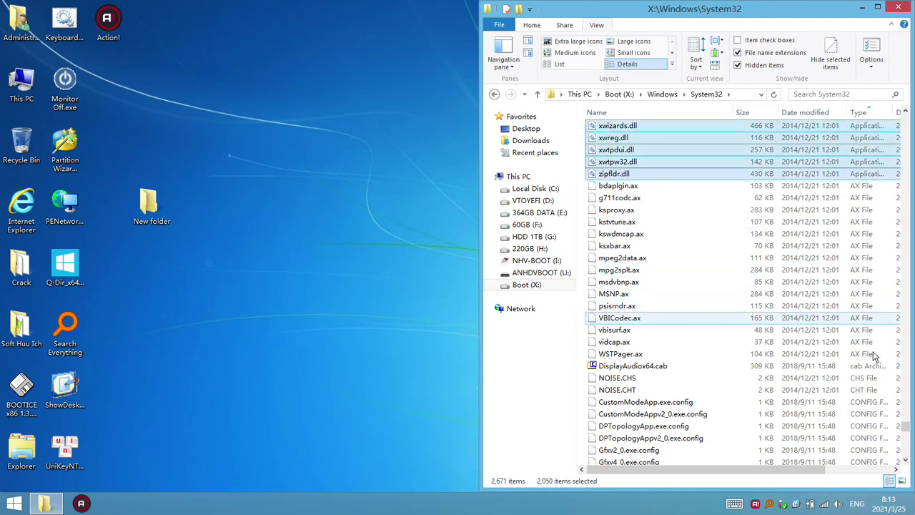
Step: Copy the selected .dll files from System32 into the New folder on the desktop
left_click_drag(906, 429, 905, 238)
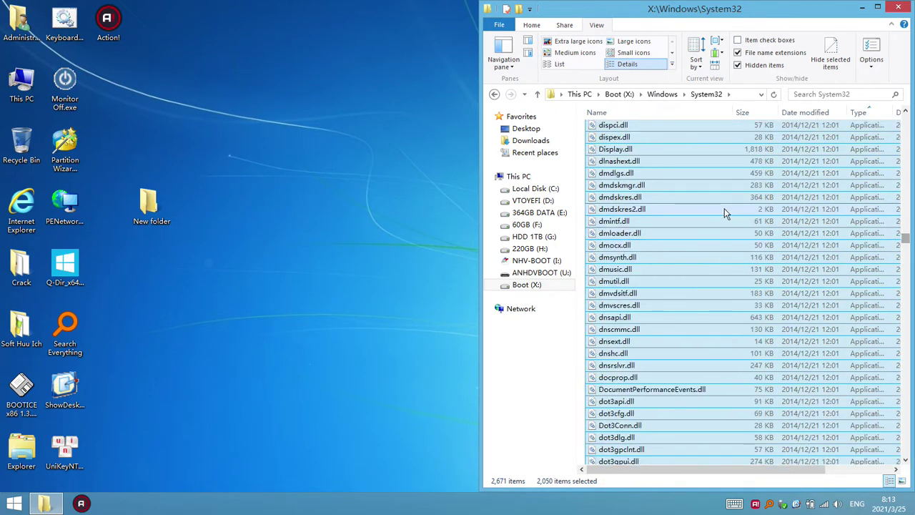
right_click(665, 225)
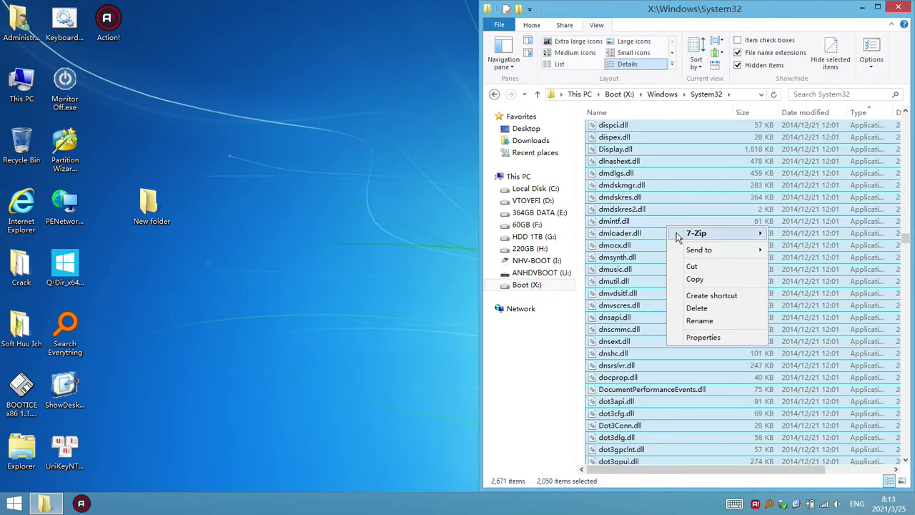
left_click(695, 278)
left_click(150, 206)
right_click(146, 205)
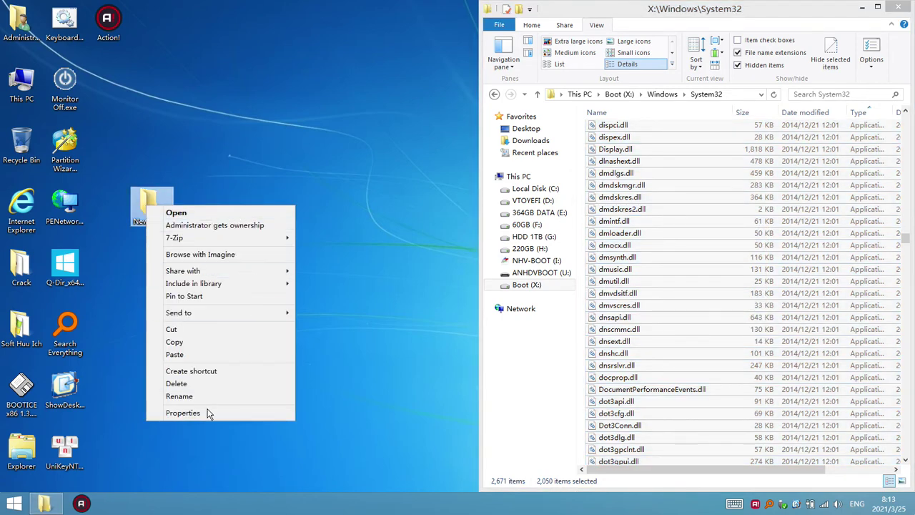
left_click(175, 354)
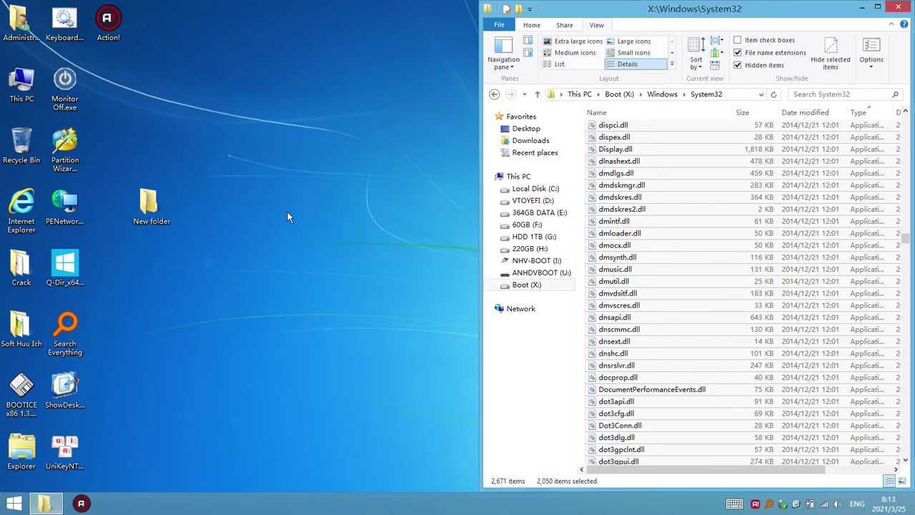
left_click(221, 243)
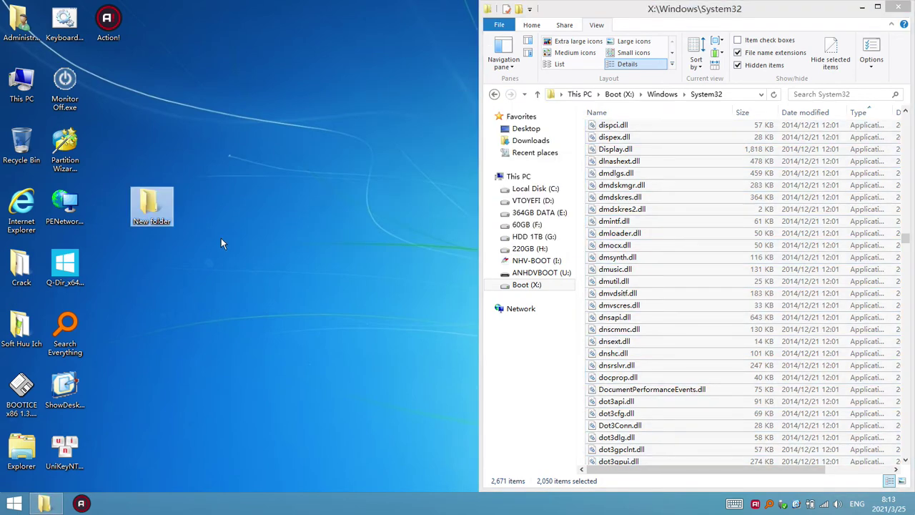
Step: Open the desktop's New folder, extend its window to full screen height and look over the copied .dll files
double_click(152, 207)
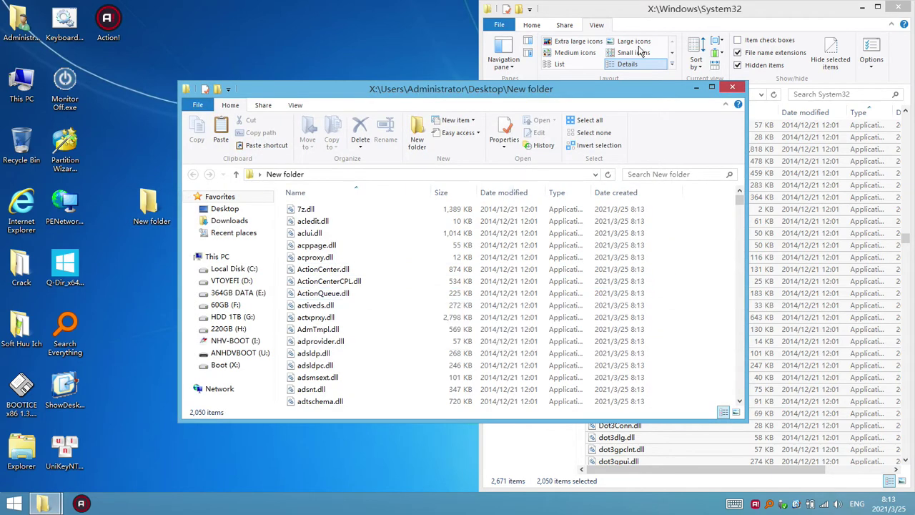
left_click_drag(403, 81, 413, 3)
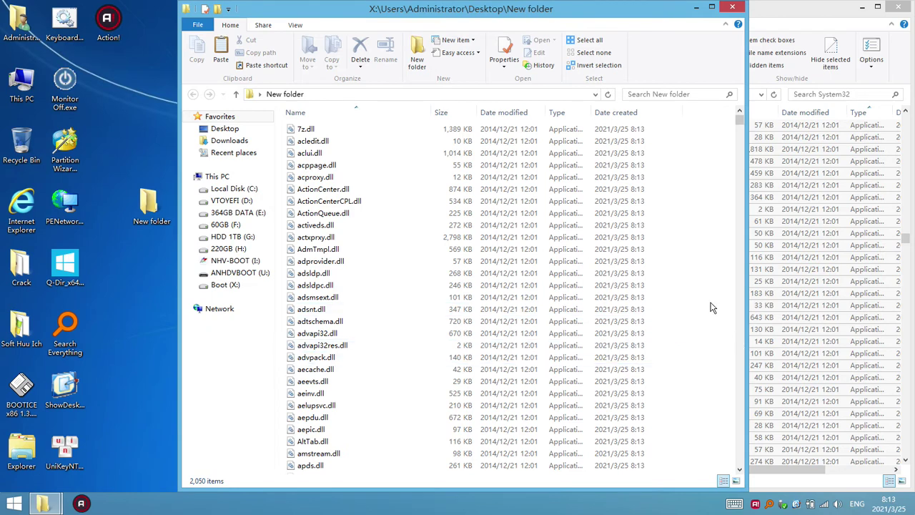
scroll(711, 307, "down", 6)
scroll(711, 307, "up", 6)
left_click(869, 262)
Step: Copy all files from New folder back into X:\Windows\System32, replacing the files with the same names
left_click(352, 348)
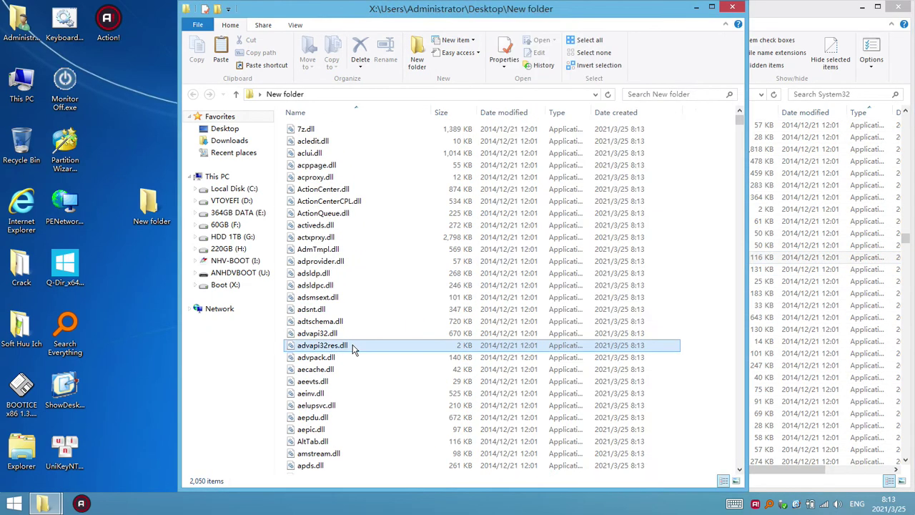
key("ctrl+a")
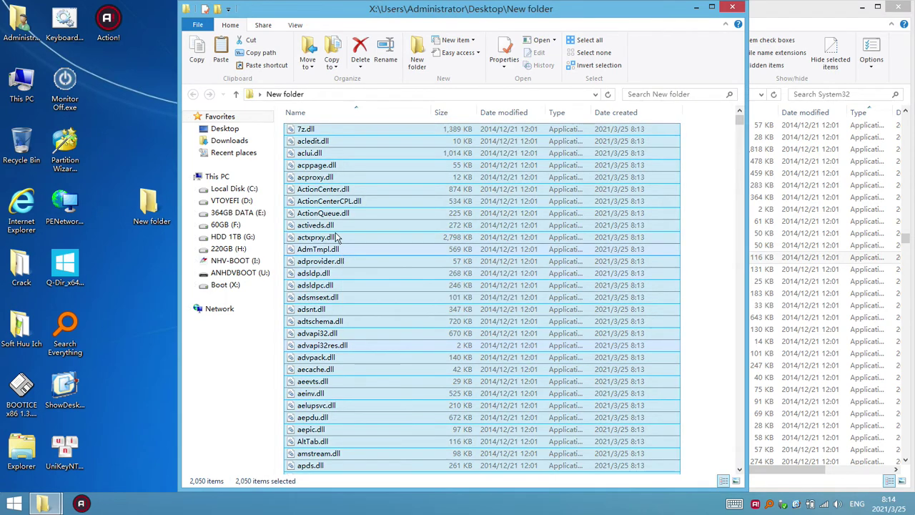
right_click(337, 237)
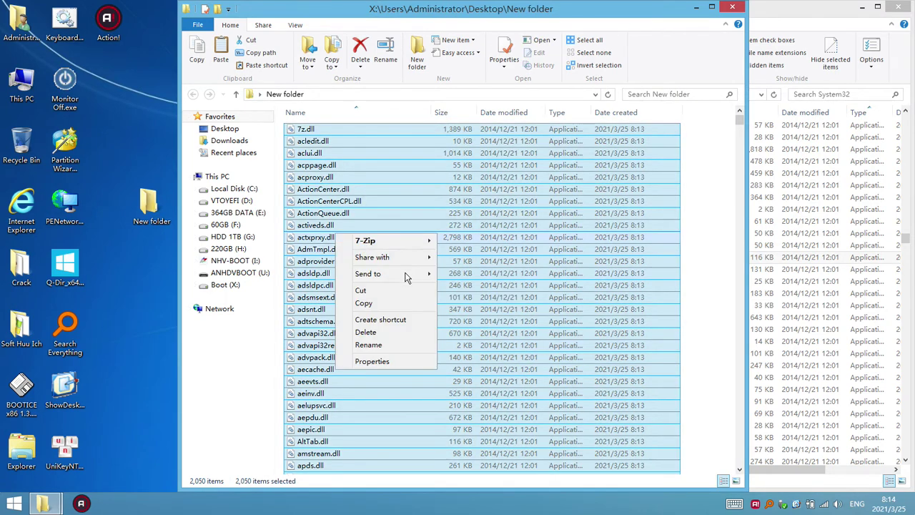
left_click(370, 303)
left_click(696, 7)
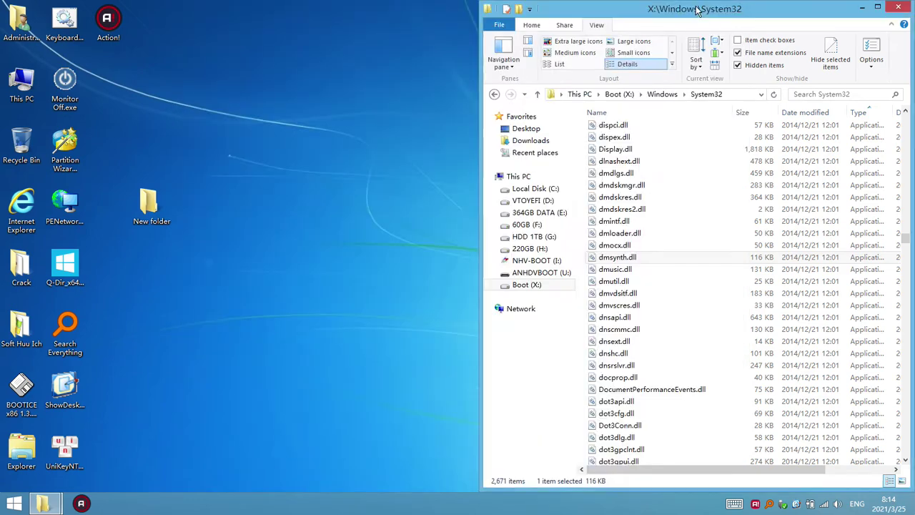
left_click(578, 317)
right_click(581, 320)
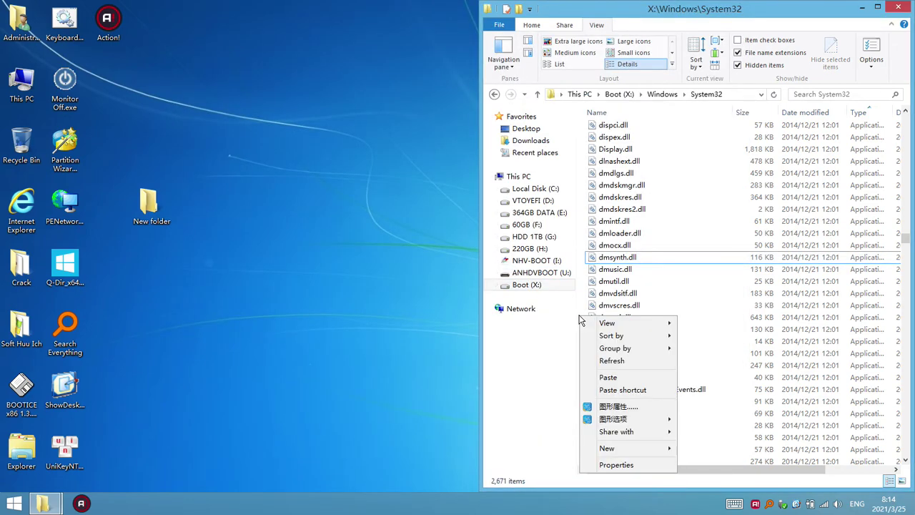
left_click(619, 377)
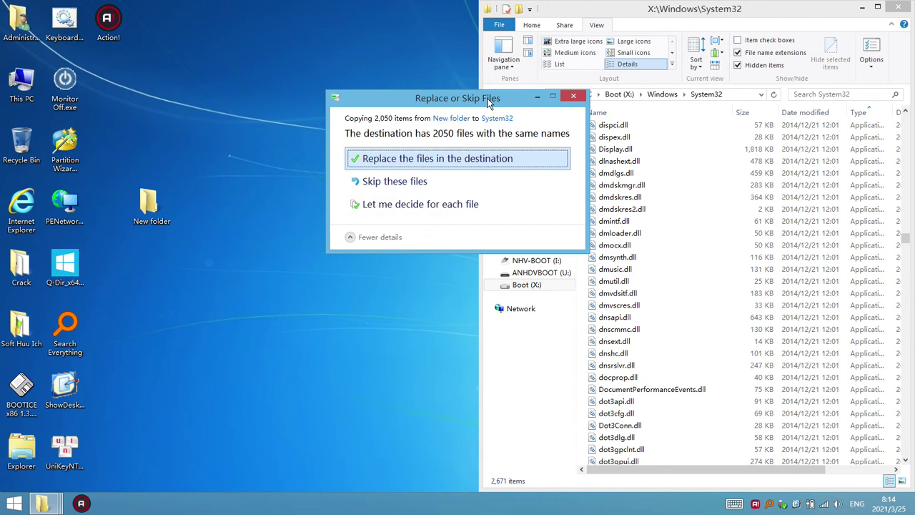
left_click(438, 160)
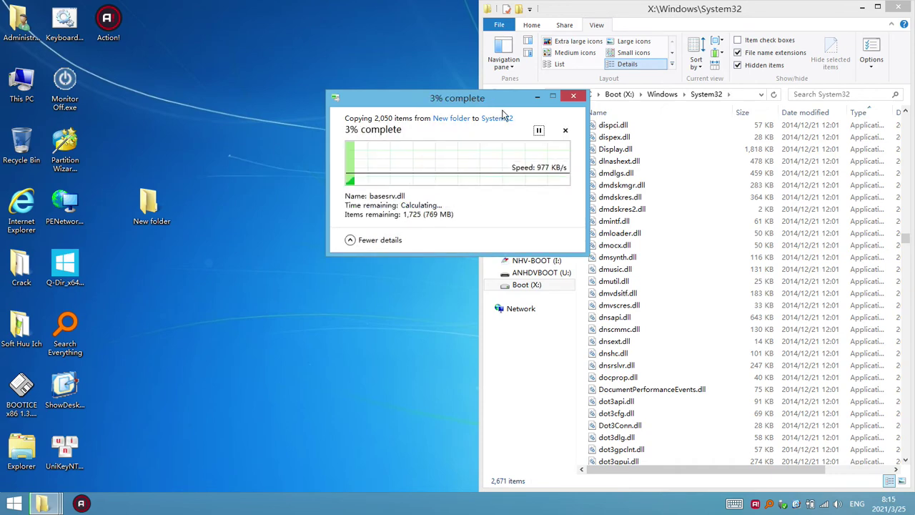
Step: Move the copy progress window clear of the System32 window and select dmsynth.dll in the file list
left_click_drag(495, 103, 368, 147)
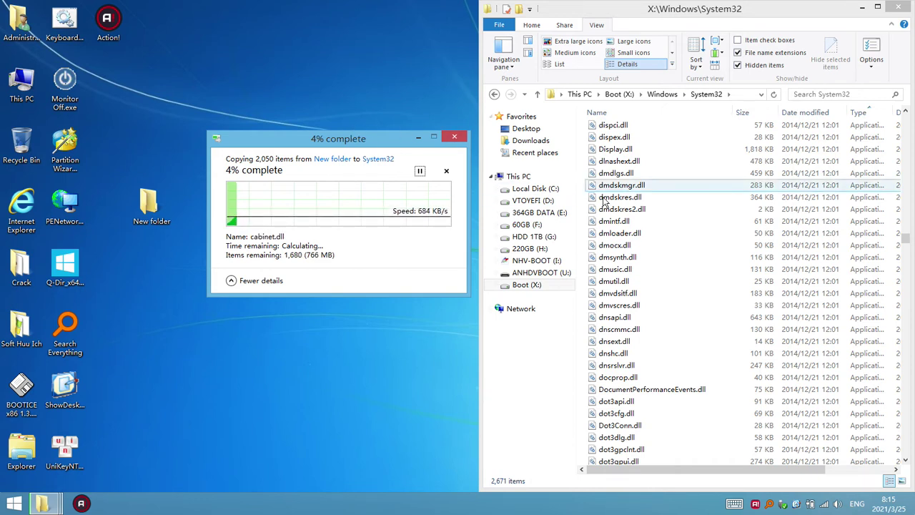
left_click(685, 353)
left_click(647, 259)
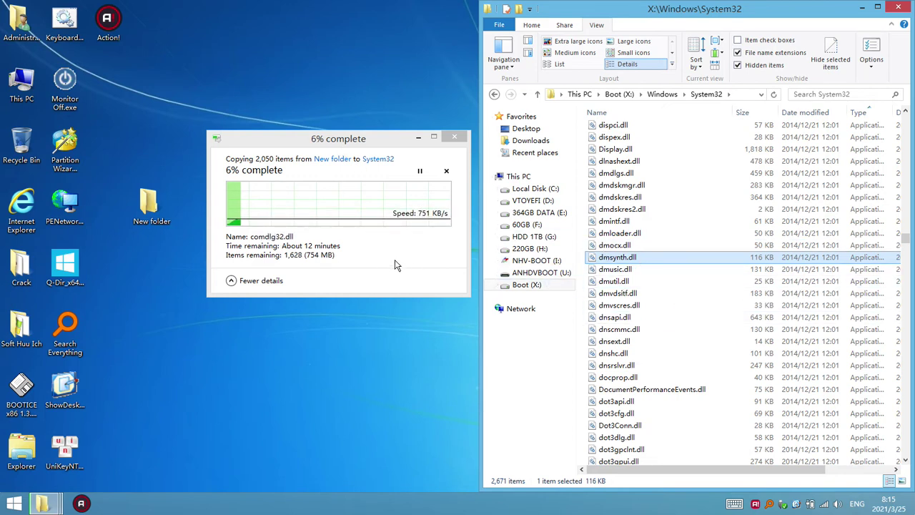
left_click(632, 149)
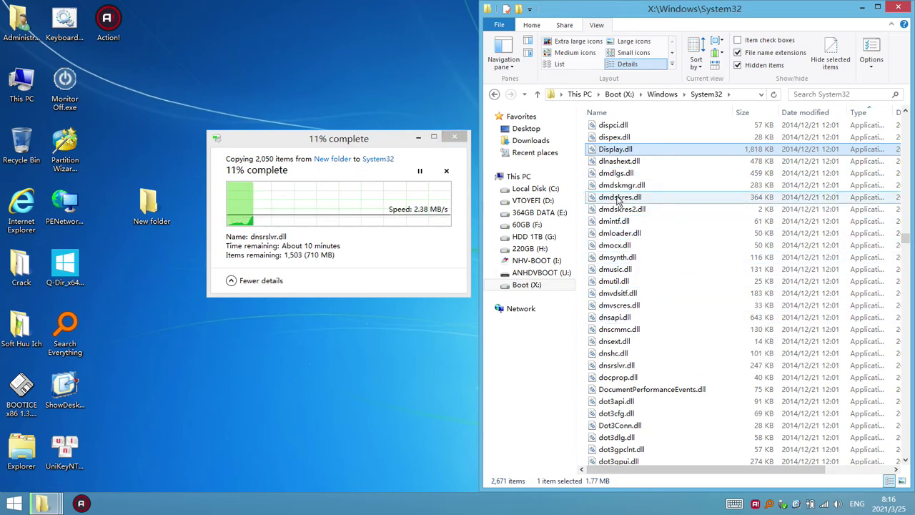
left_click_drag(686, 193, 607, 309)
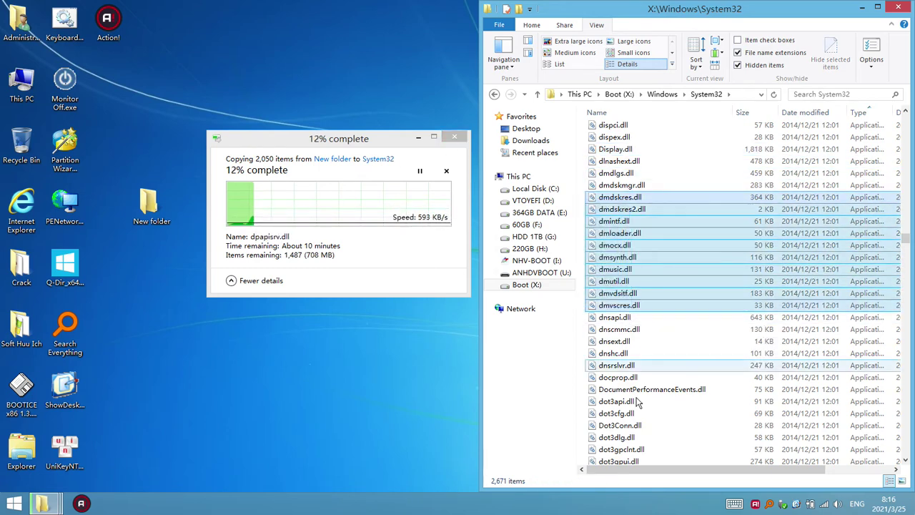
left_click(619, 425, "ctrl")
left_click(616, 365, "ctrl")
left_click(619, 329, "ctrl")
left_click(652, 389, "ctrl")
left_click(623, 112)
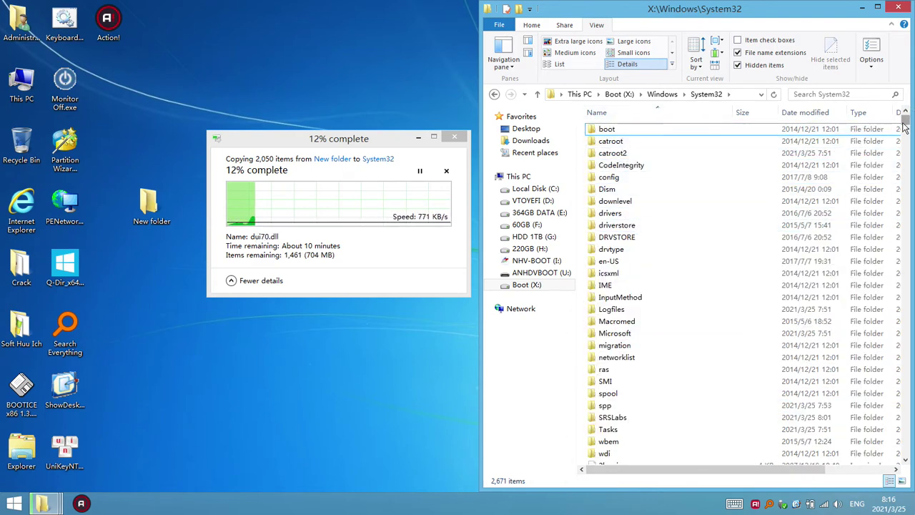
Step: Copy catsrvps.dll, cdosys.dll, certCredProvider.dll, CertPolEng.dll, CHARTV.DLL, cic.dll and CIRCoInst.dll from System32 to the clipboard
left_click_drag(906, 123, 906, 218)
left_click(622, 169, "ctrl")
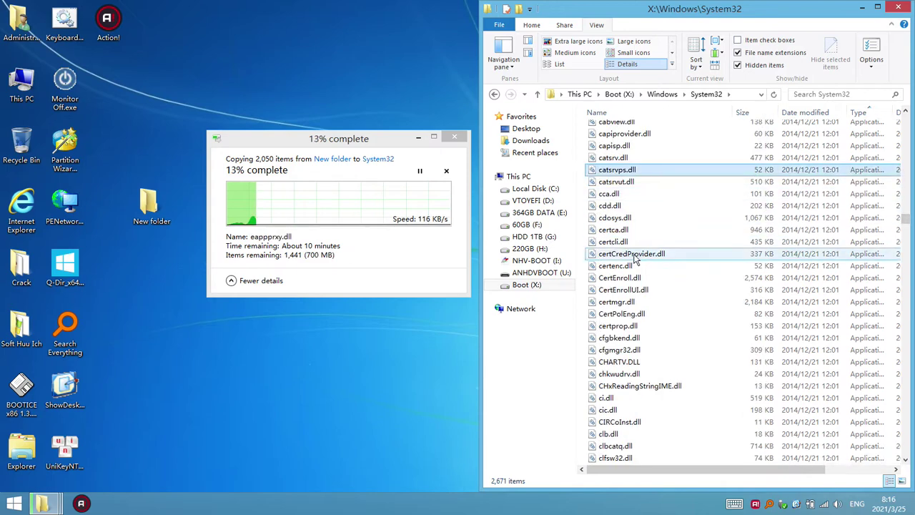
left_click(636, 253, "ctrl")
left_click(618, 217, "ctrl")
left_click(623, 314, "ctrl")
left_click(621, 363, "ctrl")
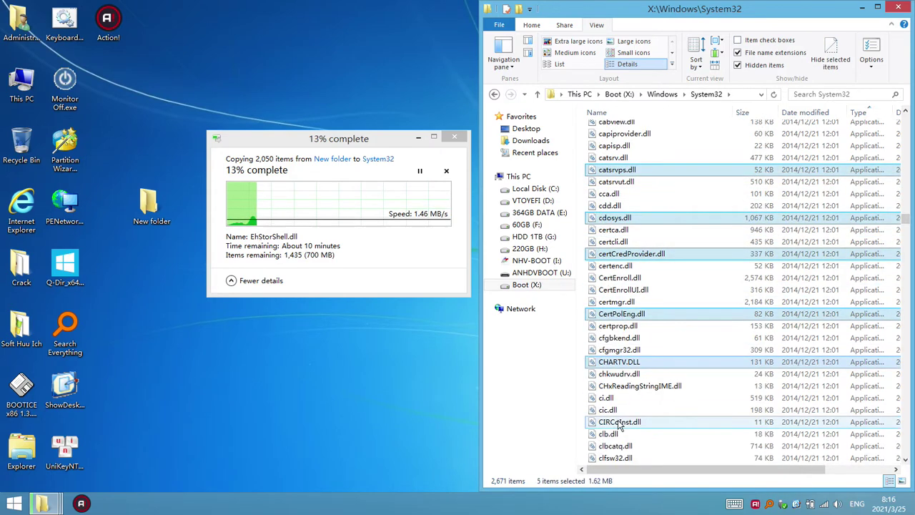
left_click(619, 422, "ctrl")
left_click(609, 410, "ctrl")
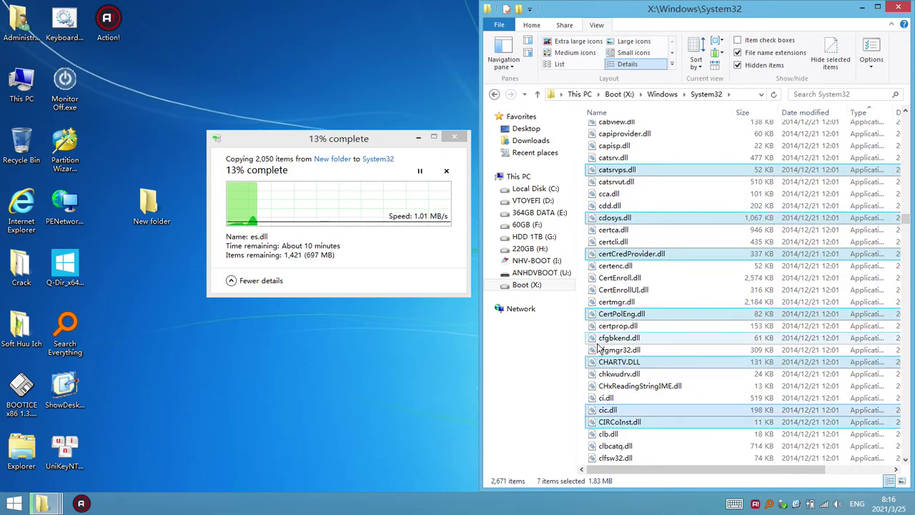
right_click(677, 412)
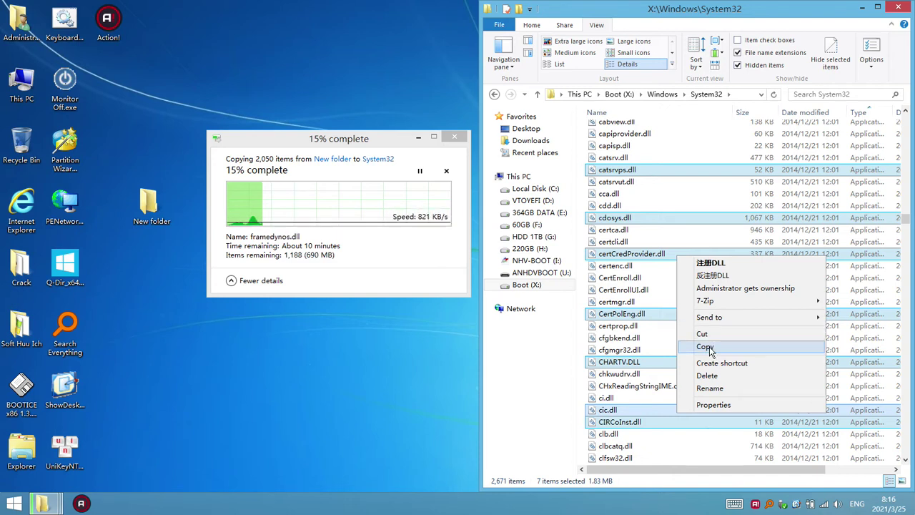
left_click(705, 347)
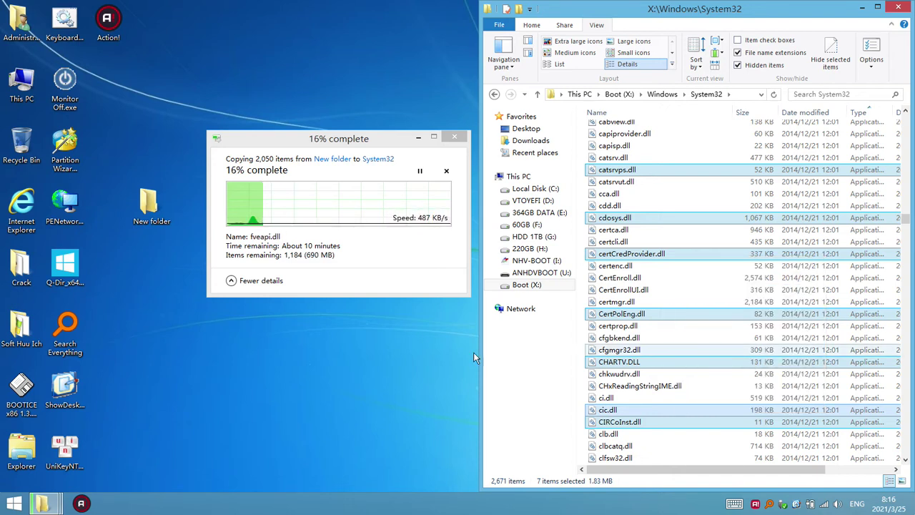
Step: Create another new folder on the desktop below New folder, keep its default name and open it
right_click(147, 362)
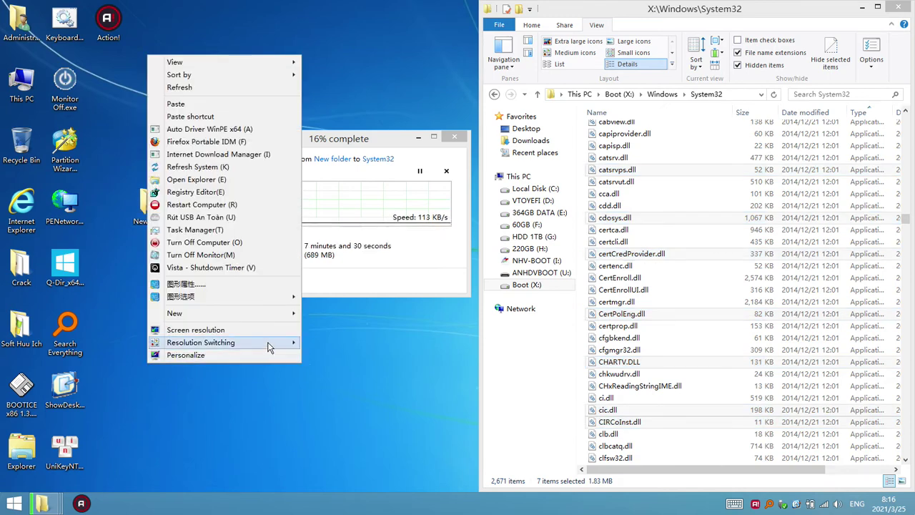
mouse_move(275, 316)
left_click(315, 312)
key("Return")
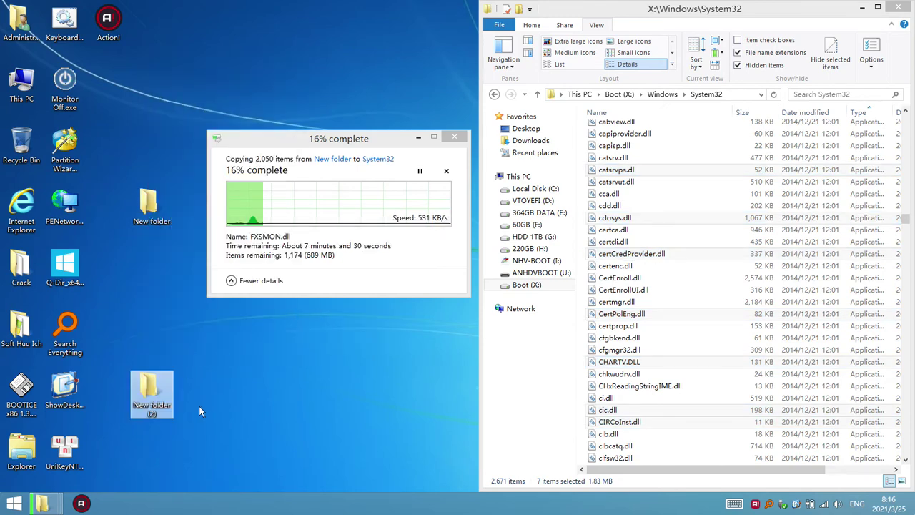
double_click(163, 390)
Step: Try to paste the copied .dll files into New folder (2), then minimize the interrupted copy window
right_click(373, 259)
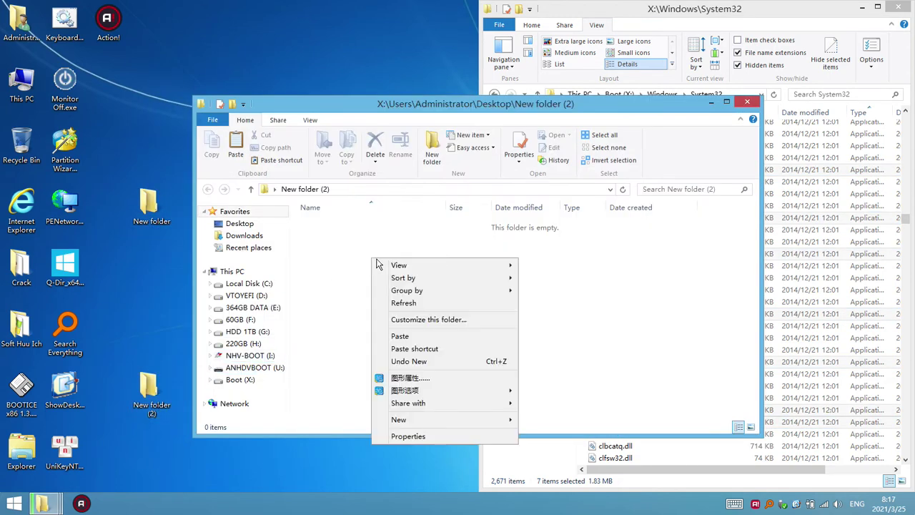
left_click(407, 333)
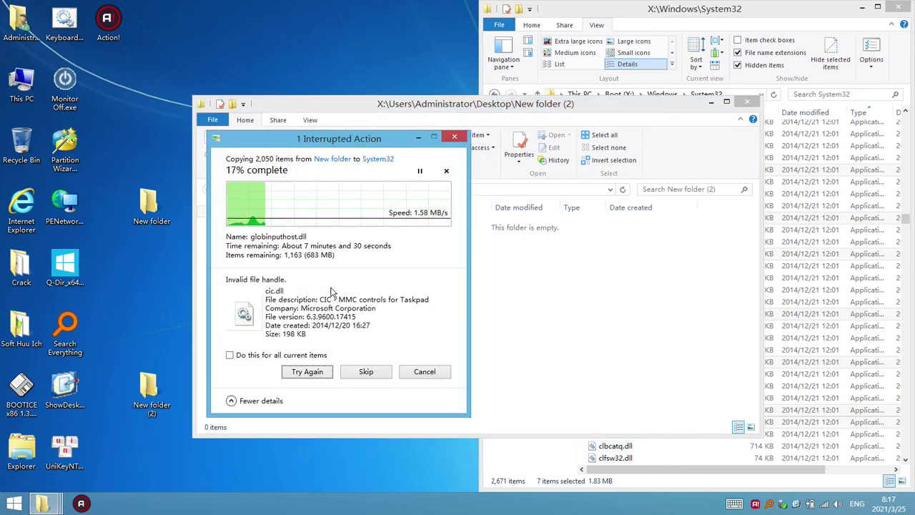
left_click(420, 137)
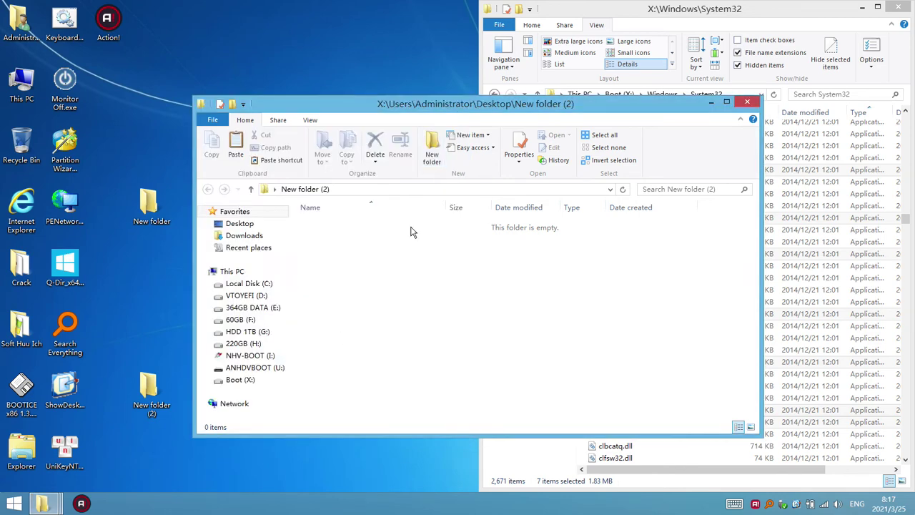
Step: Narrow the New folder (2) window, place it beside System32 and try pasting the .dll files again, skipping cic.dll
left_click_drag(761, 247, 637, 328)
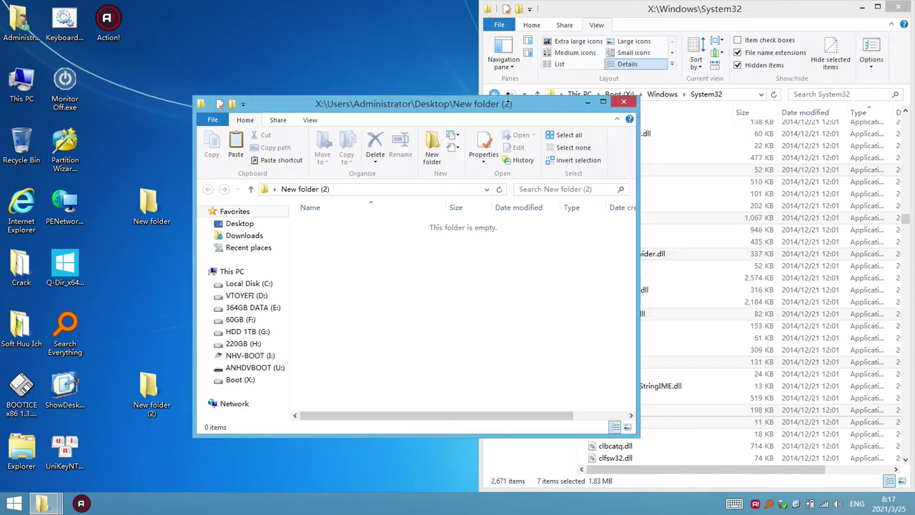
left_click_drag(496, 109, 335, 109)
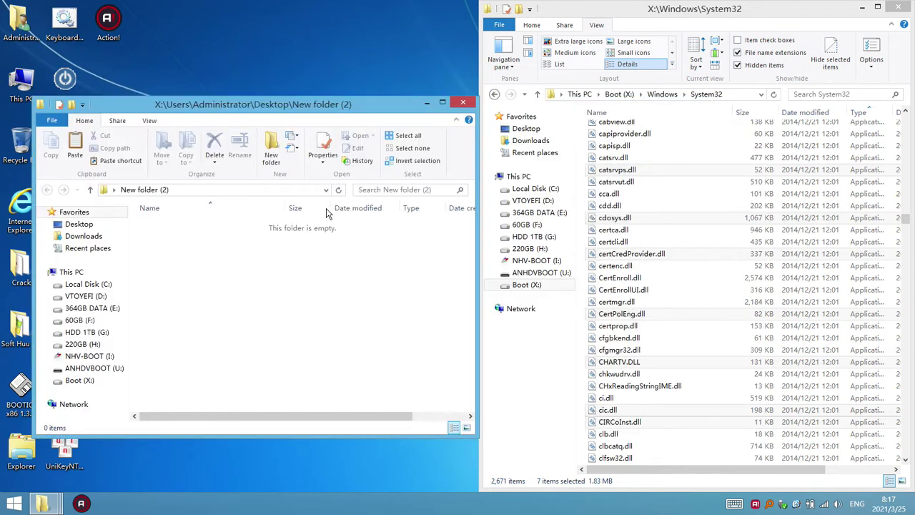
right_click(323, 257)
left_click(351, 335)
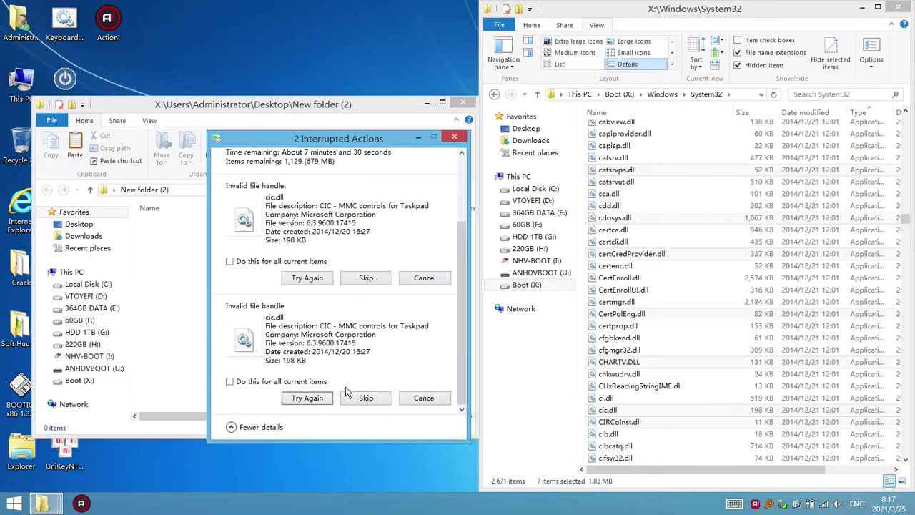
left_click(365, 403)
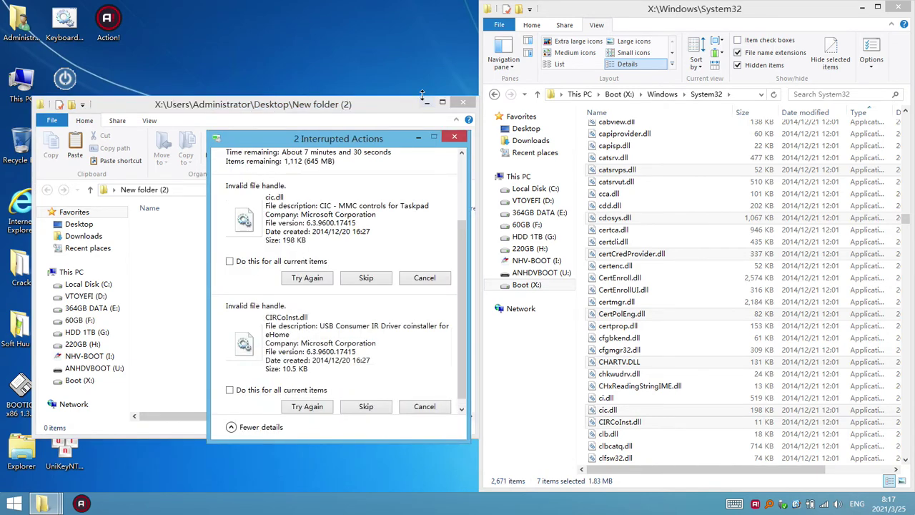
left_click(418, 137)
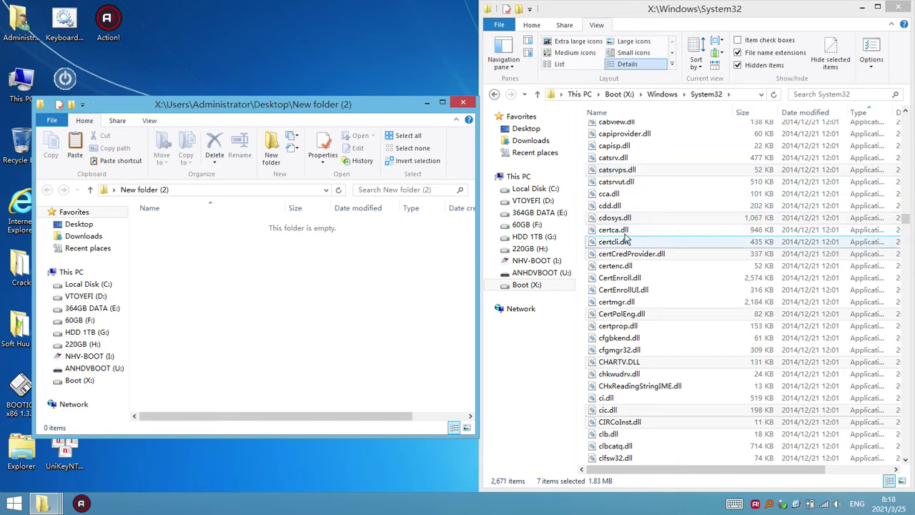
Step: Select cca.dll in the System32 list and close the New folder (2) window
left_click(608, 193)
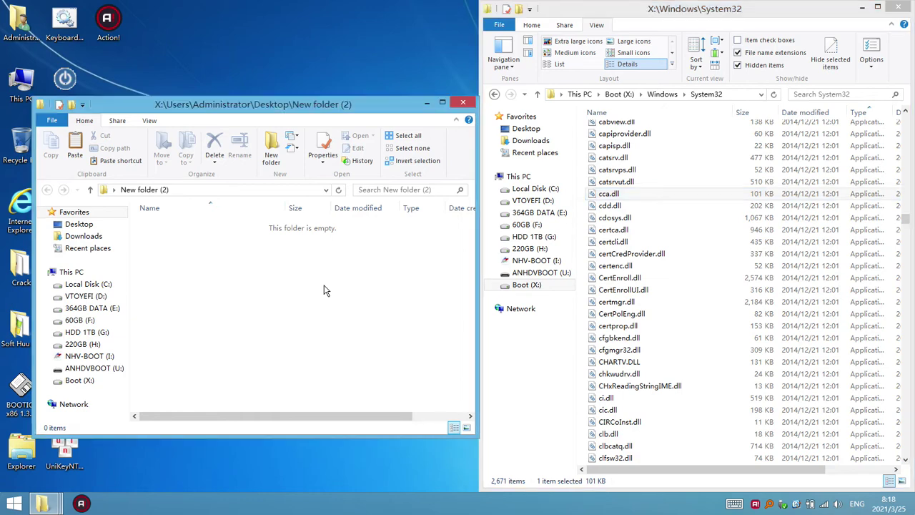
left_click(462, 103)
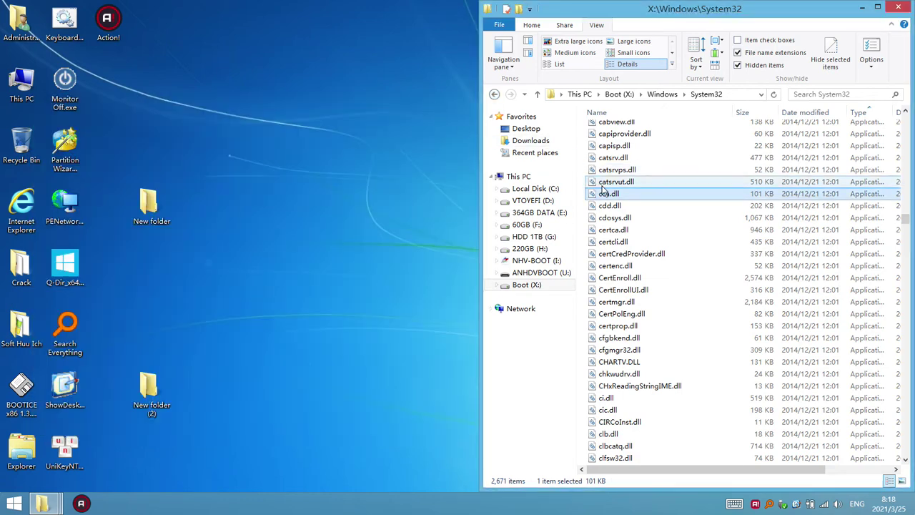
mouse_move(623, 195)
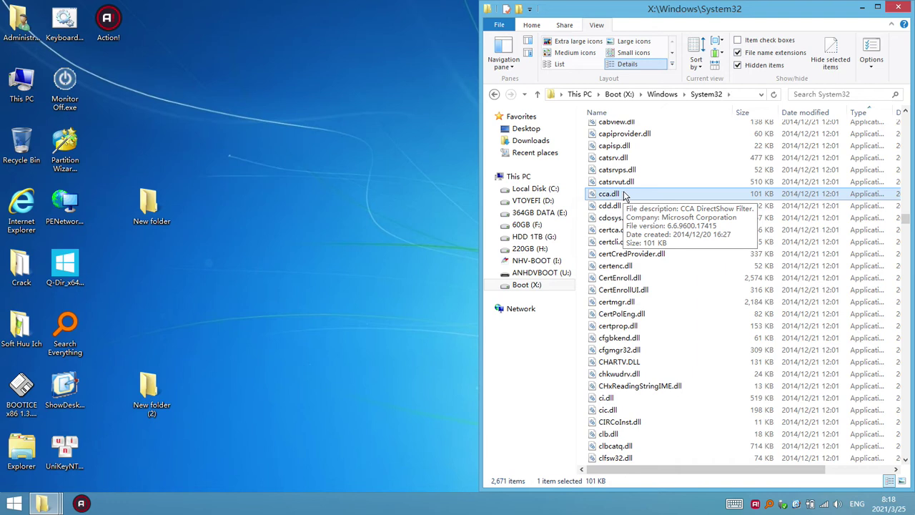
left_click(619, 195)
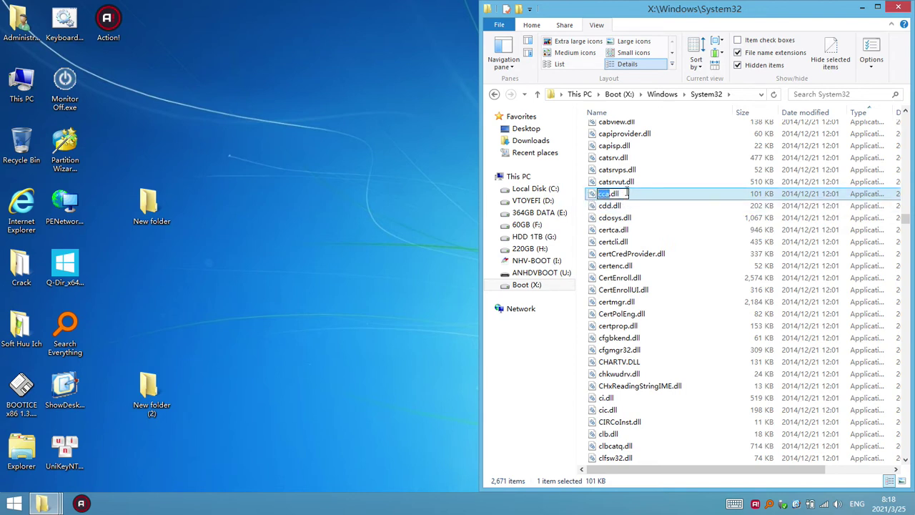
left_click(626, 194)
left_click(628, 360)
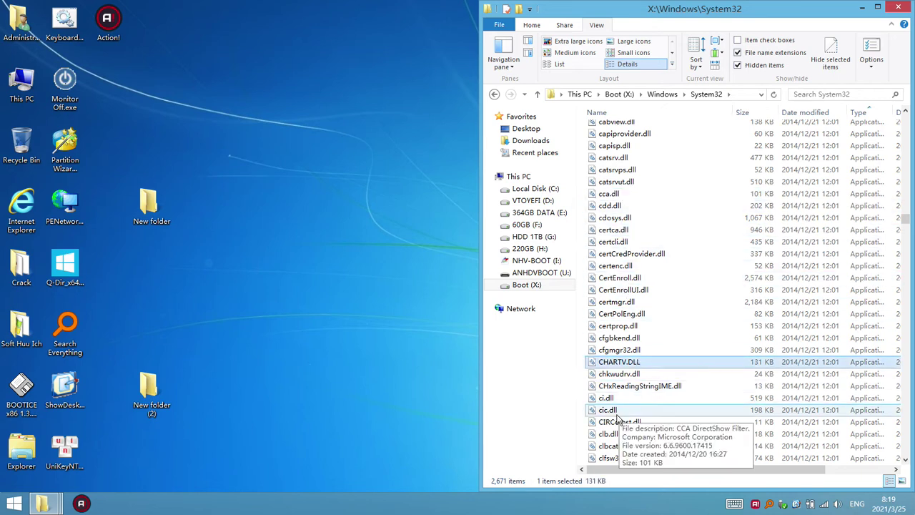
left_click(613, 229)
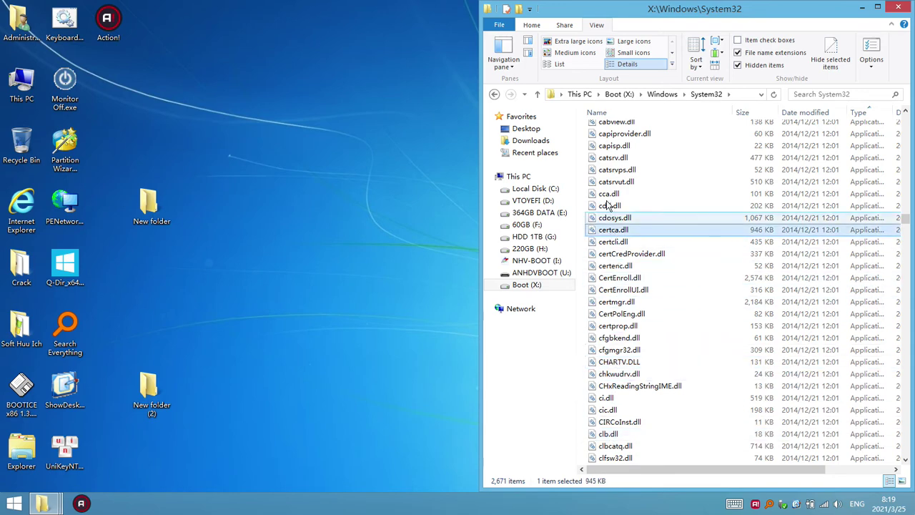
left_click(606, 195)
left_click(613, 159)
scroll(622, 236, "up", 7)
left_click(619, 242)
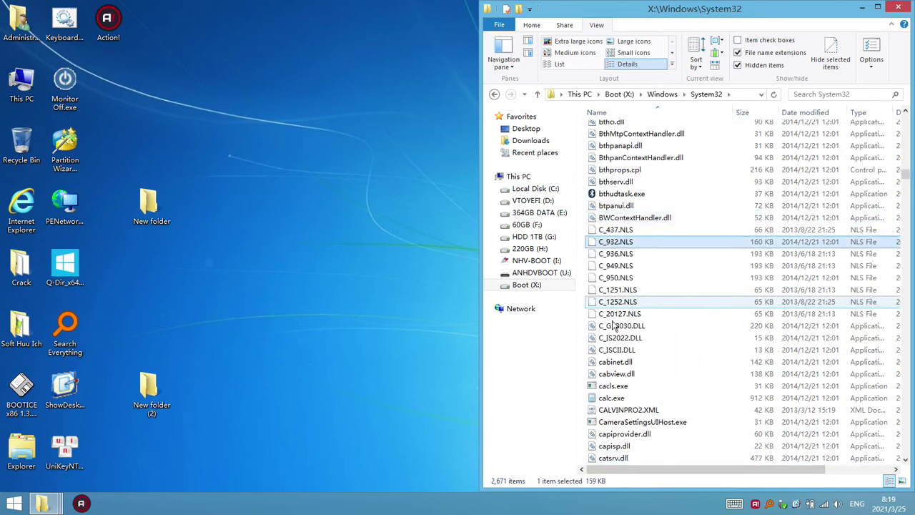
left_click_drag(904, 173, 906, 109)
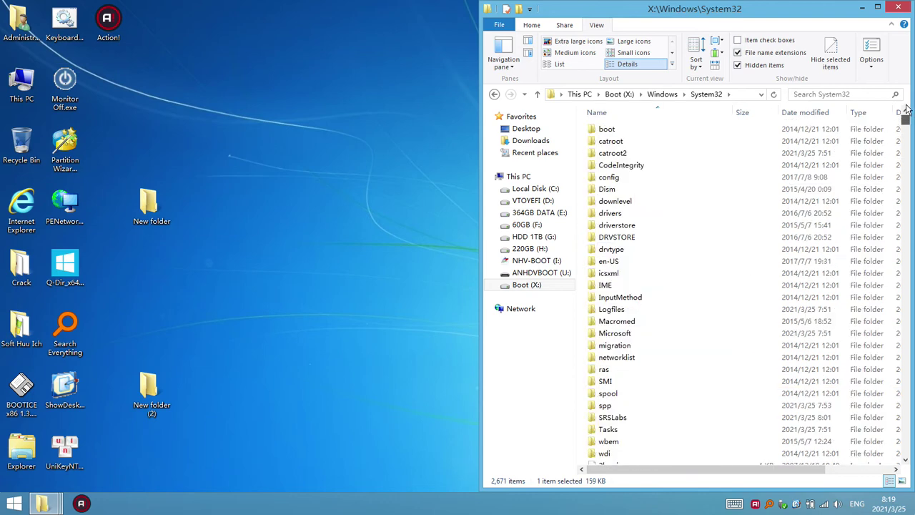
Step: Move New folder (2) directly beneath New folder on the desktop
left_click(300, 263)
left_click_drag(151, 390, 139, 258)
left_click_drag(236, 340, 127, 170)
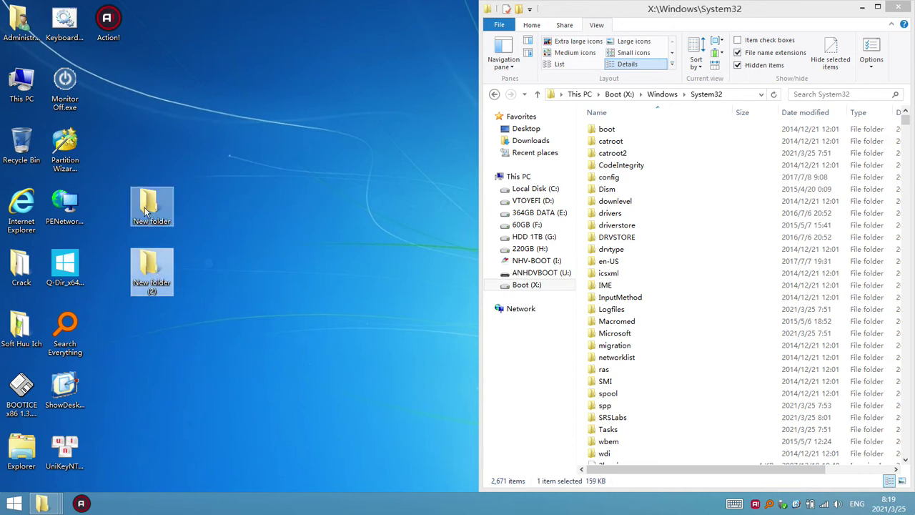
left_click(158, 271)
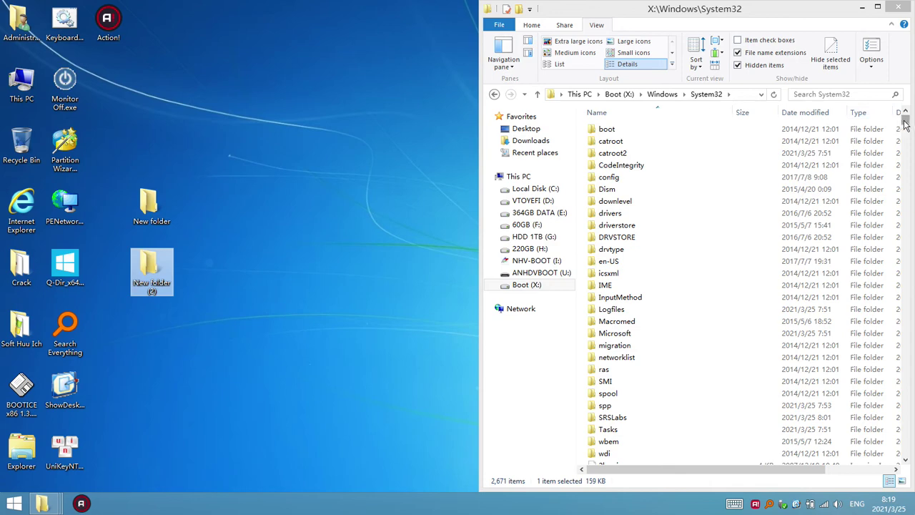
Step: Sort the System32 file list by type and bring the .dll files into view
left_click_drag(905, 123, 907, 130)
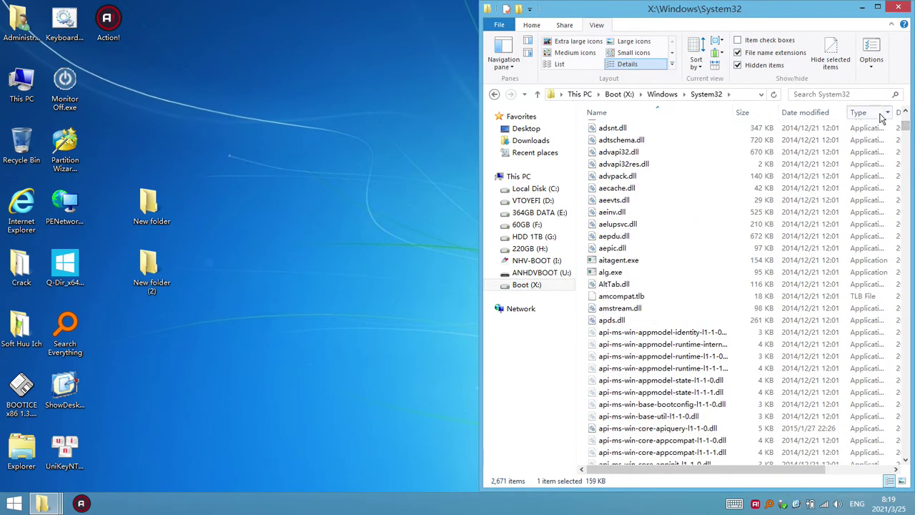
left_click(880, 114)
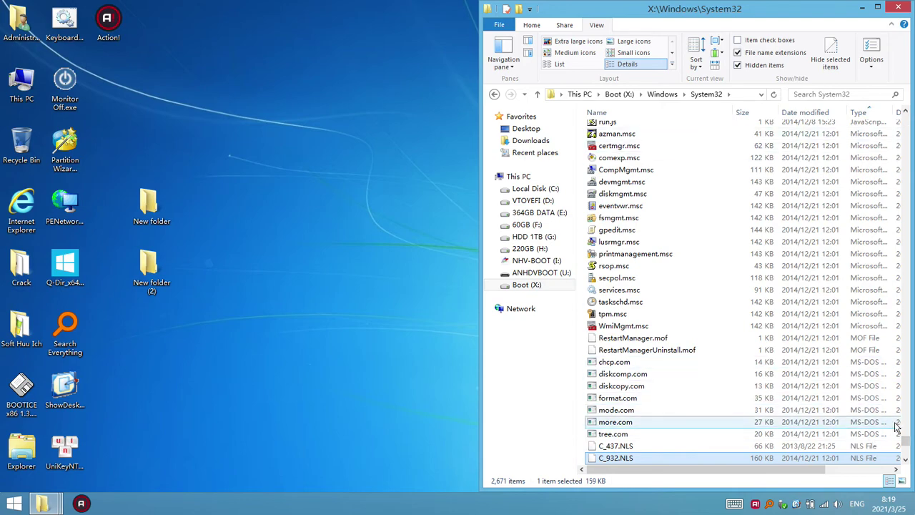
left_click_drag(905, 429, 904, 178)
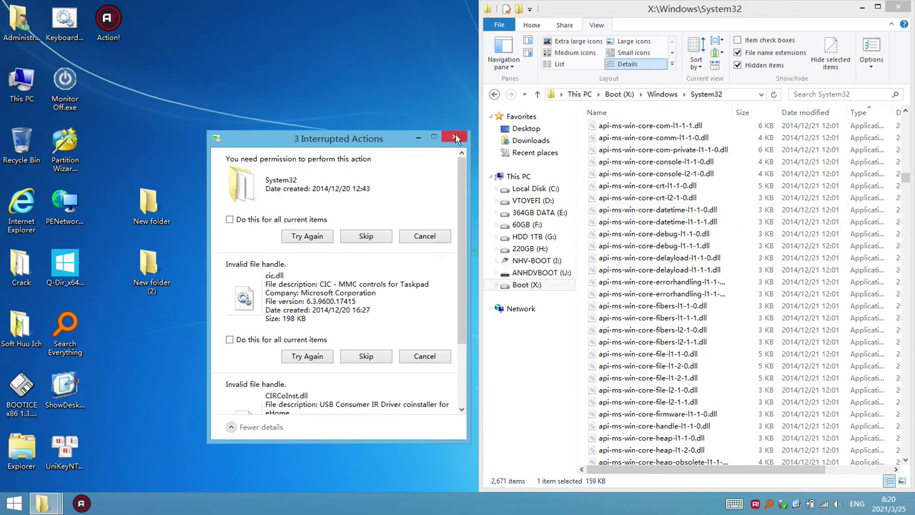
Step: Close the window with the interrupted copy actions and return to the System32 window
left_click(456, 137)
left_click(486, 248)
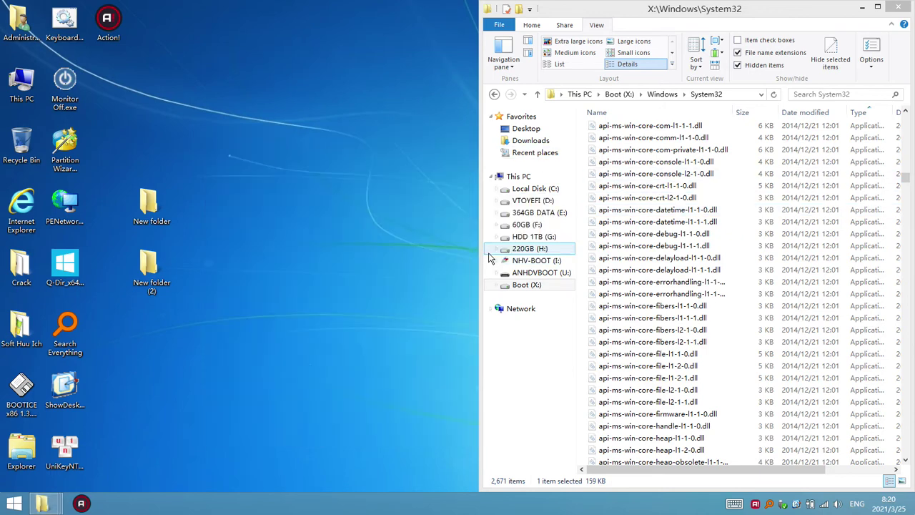
Step: Look through the .dll files in System32, selecting ActionCenter.dll and continuing down the api-ms-win-core entries
scroll(786, 204, "up", 4)
scroll(828, 202, "up", 10)
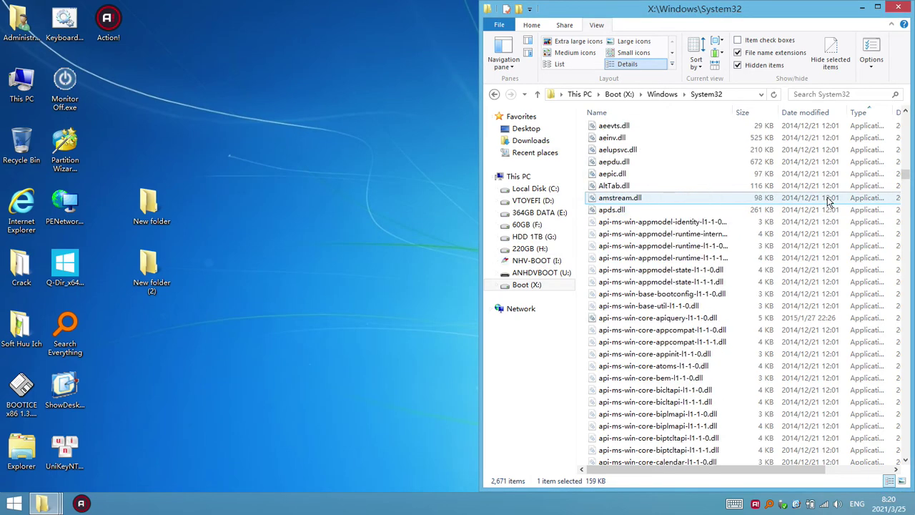
scroll(827, 202, "up", 4)
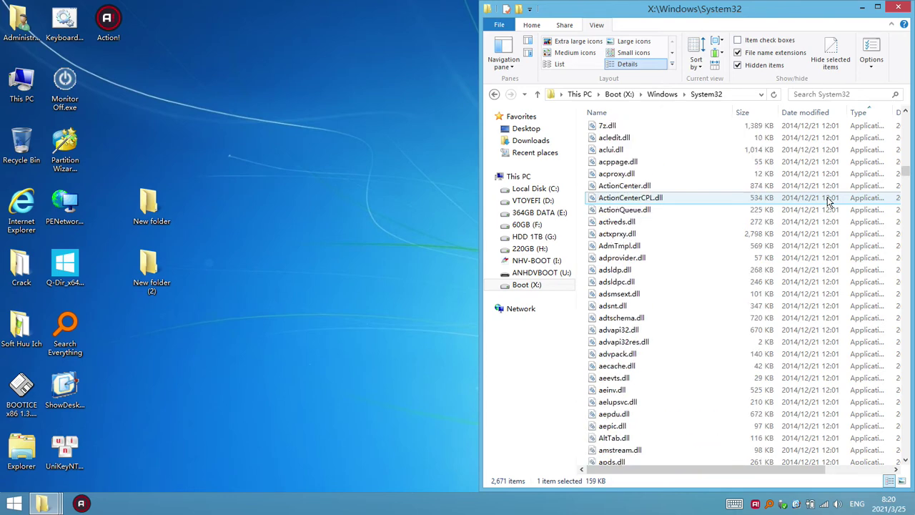
left_click(629, 184)
scroll(696, 251, "down", 15)
scroll(696, 253, "down", 20)
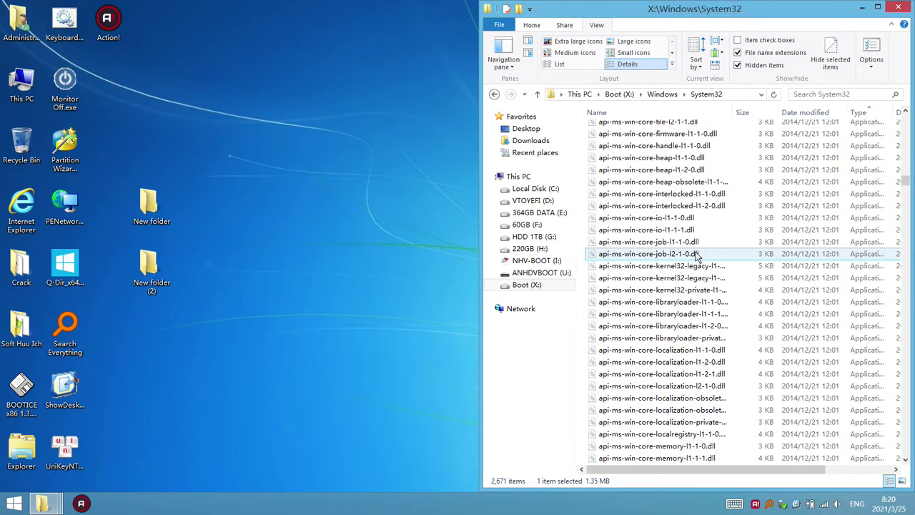
Step: Copy the System32 .dll files from 7z.dll through CSystemEventsBrokerClient.dll
scroll(714, 266, "down", 15)
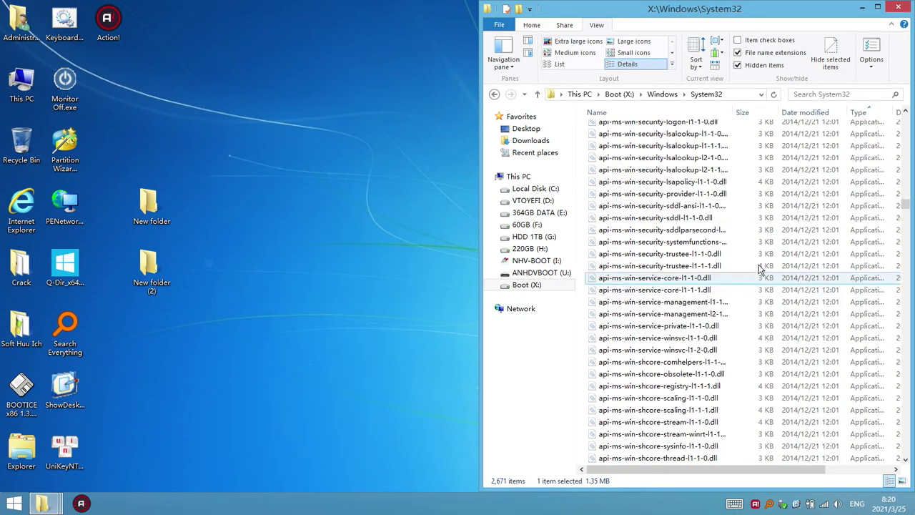
left_click_drag(905, 202, 907, 222)
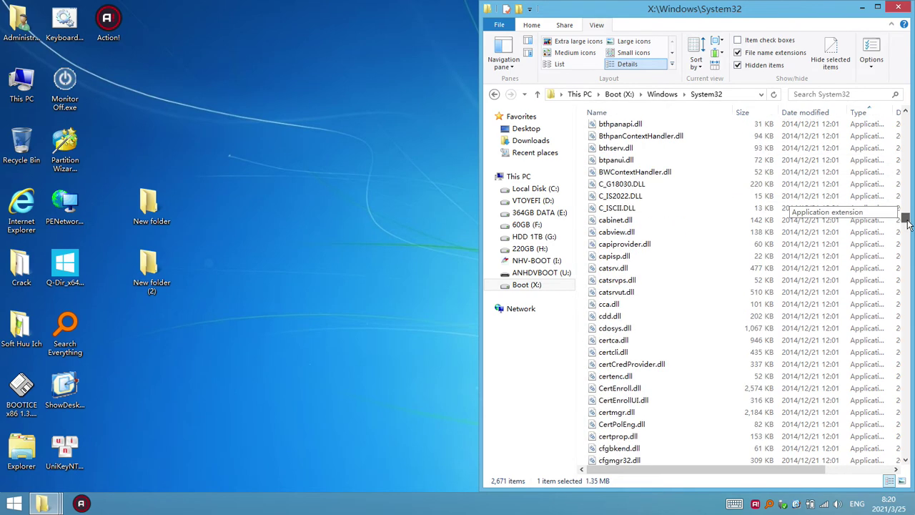
scroll(819, 231, "down", 9)
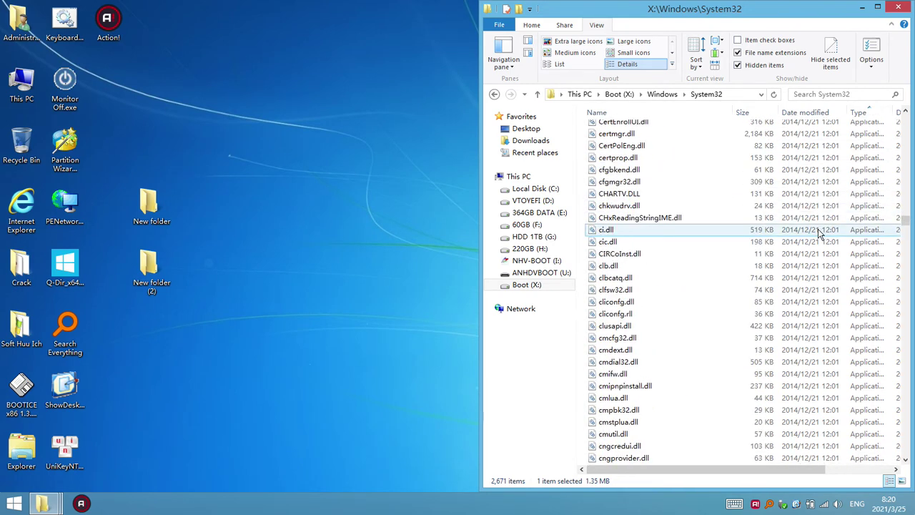
scroll(742, 271, "down", 18)
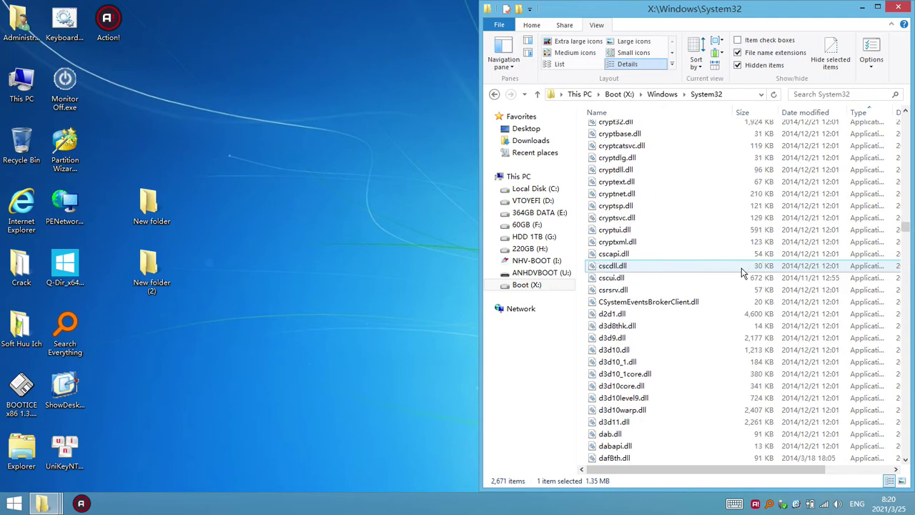
left_click(632, 303, "shift")
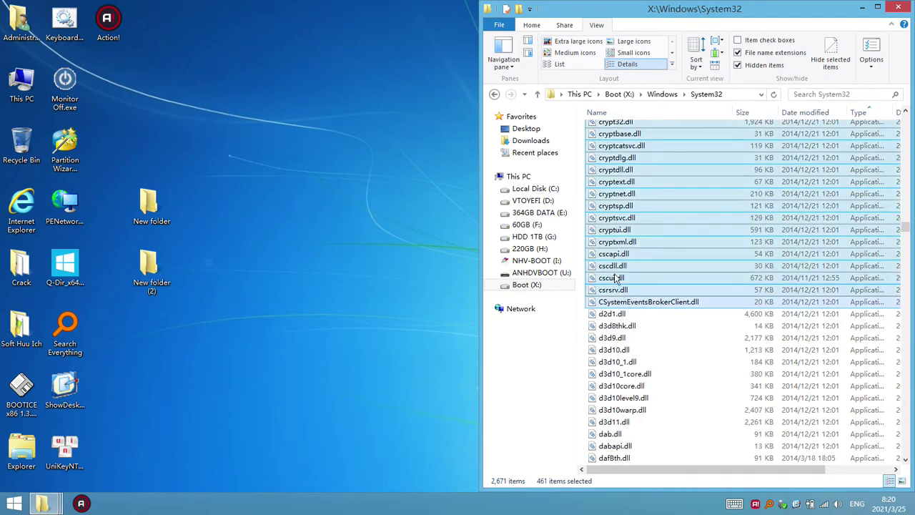
right_click(615, 278)
left_click(648, 322)
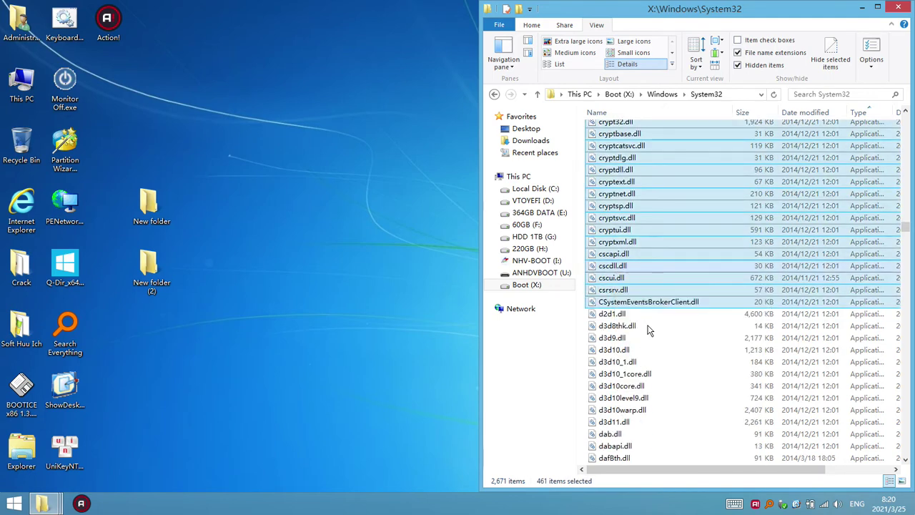
Step: Open New folder (2) on the desktop and paste the copied .dll files into it
double_click(157, 275)
right_click(249, 307)
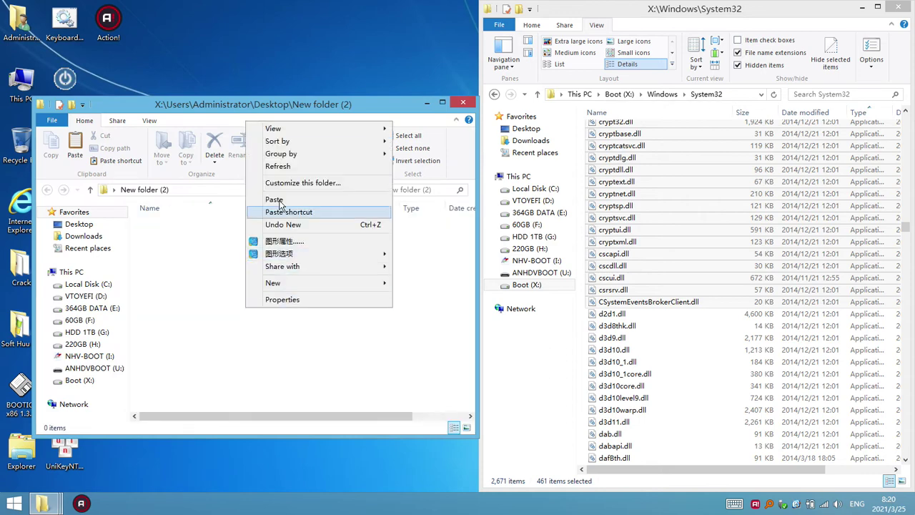
left_click(274, 201)
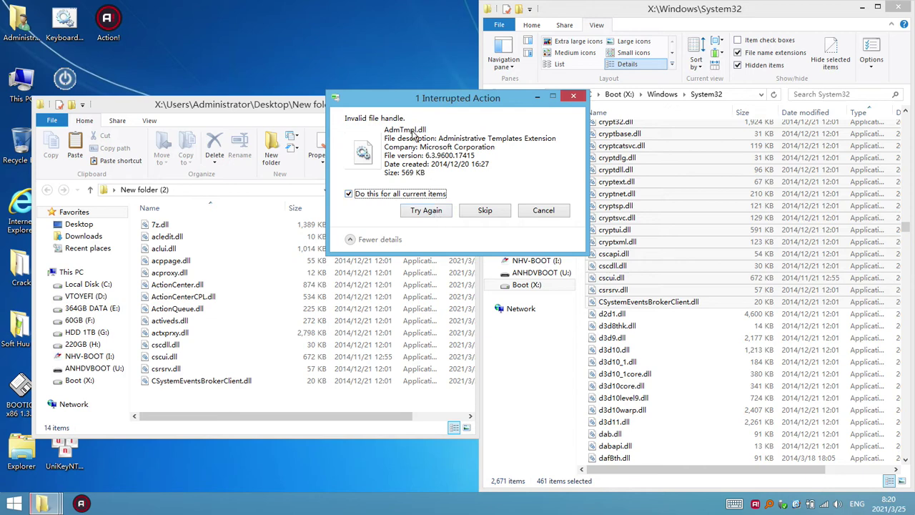
Step: Retry copying AdmTmpl.dll, and skip it and each further .dll file that interrupts the copy
left_click(443, 213)
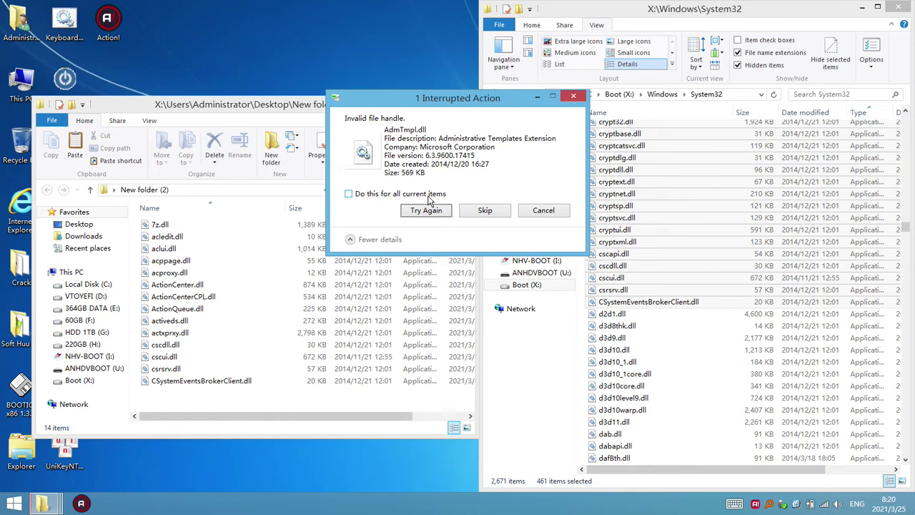
left_click(430, 213)
left_click(504, 213)
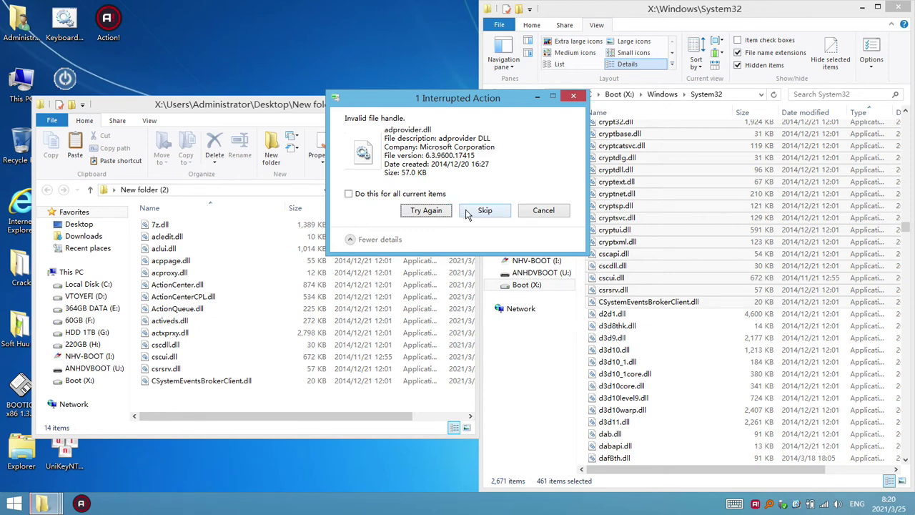
left_click(490, 213)
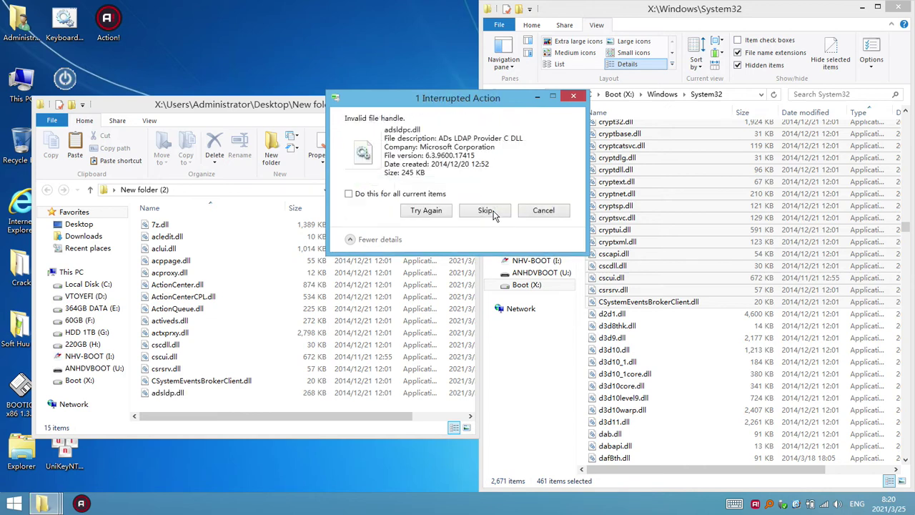
left_click(486, 212)
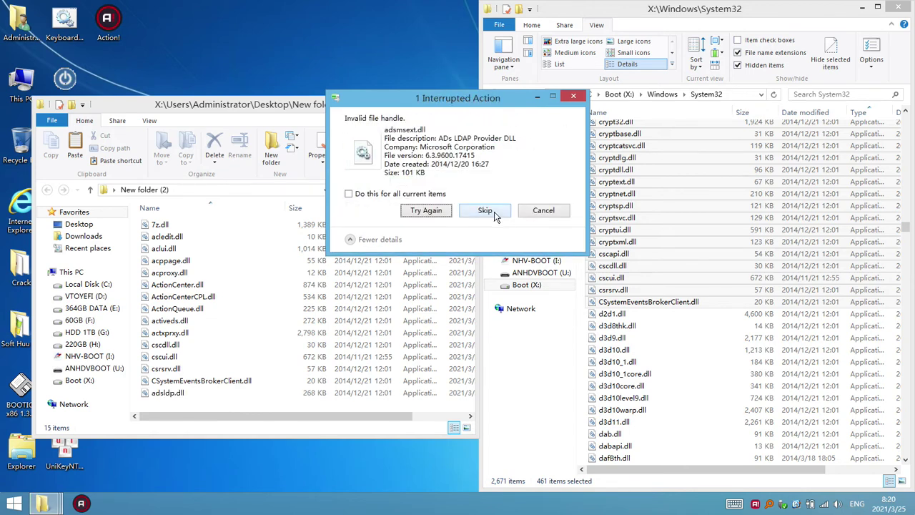
left_click(486, 211)
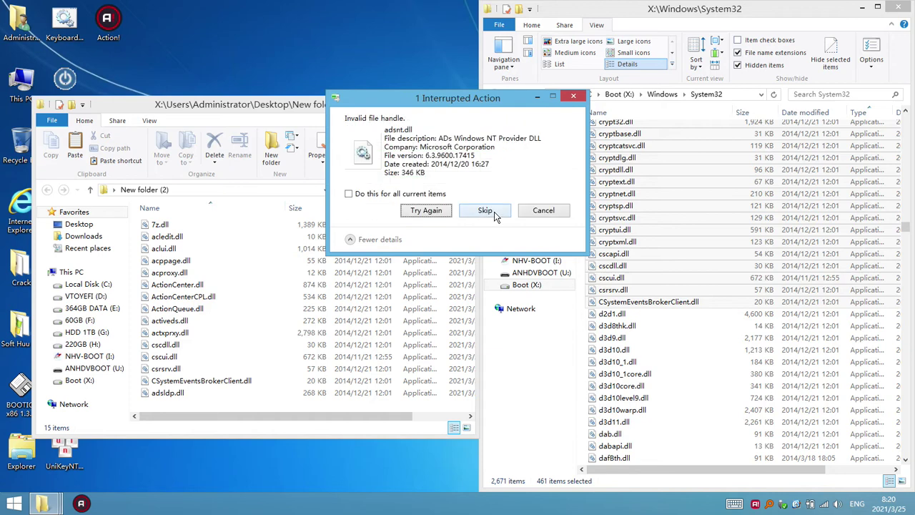
left_click(486, 212)
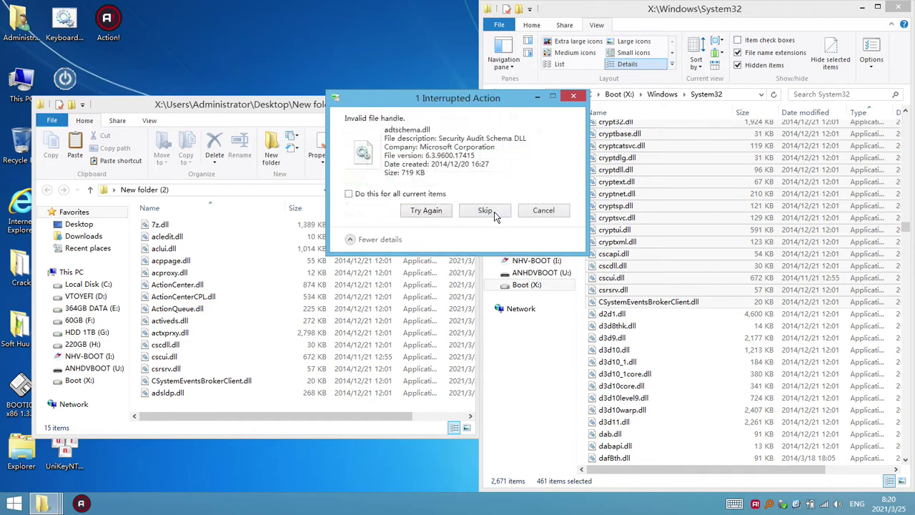
left_click(486, 212)
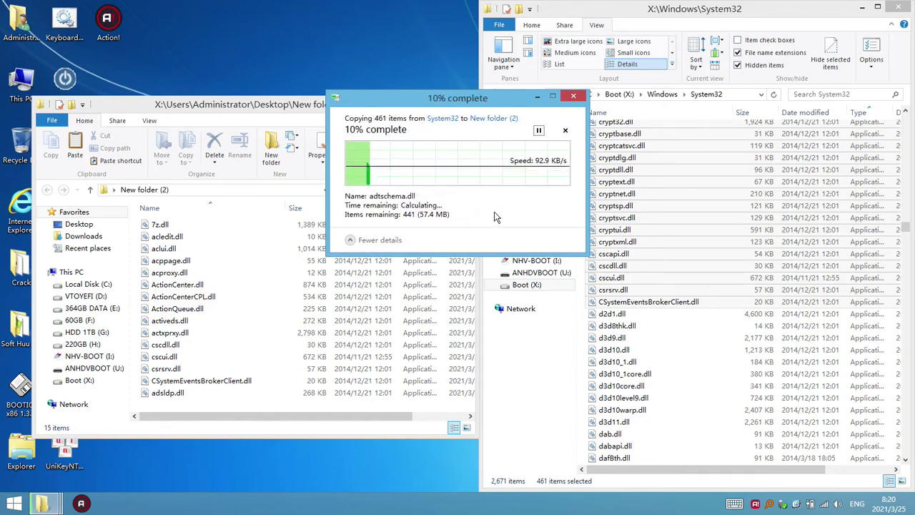
left_click(493, 213)
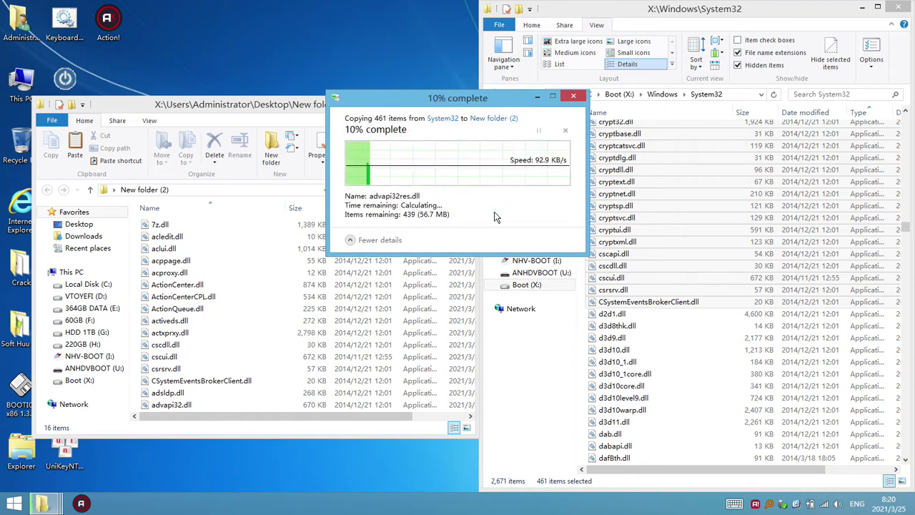
left_click(495, 216)
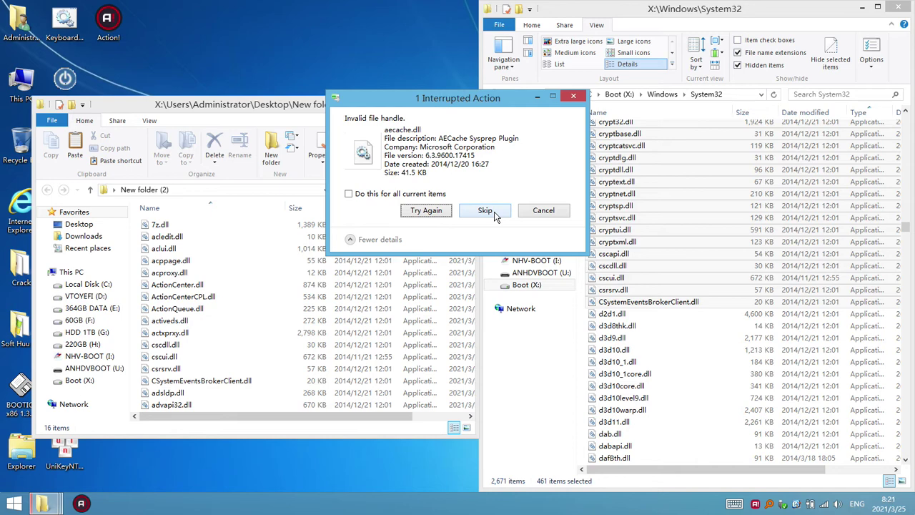
left_click(495, 216)
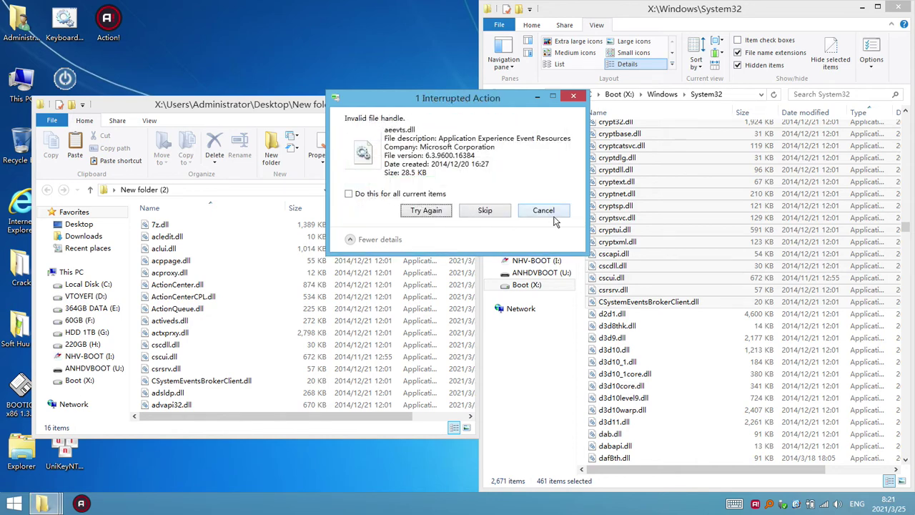
Step: Cancel the interrupted copy and stretch the New folder (2) window to the full screen height
left_click(552, 212)
left_click(289, 321)
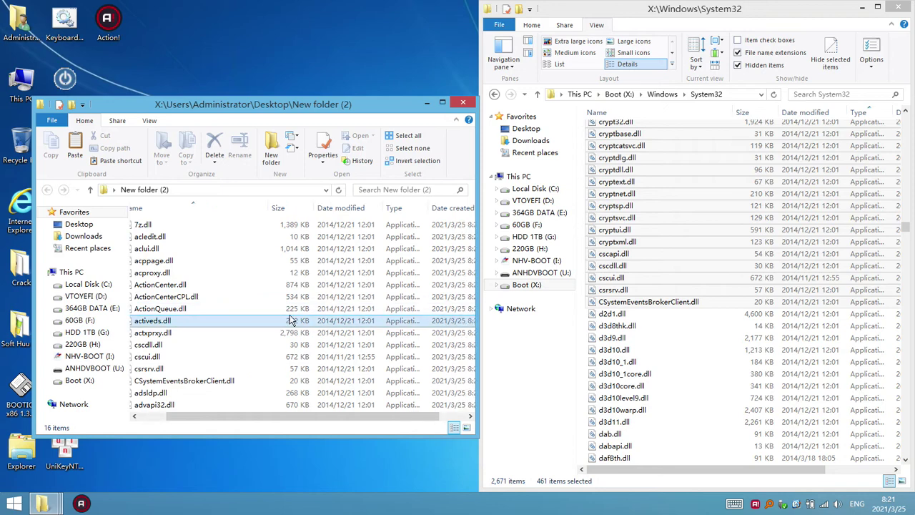
double_click(276, 436)
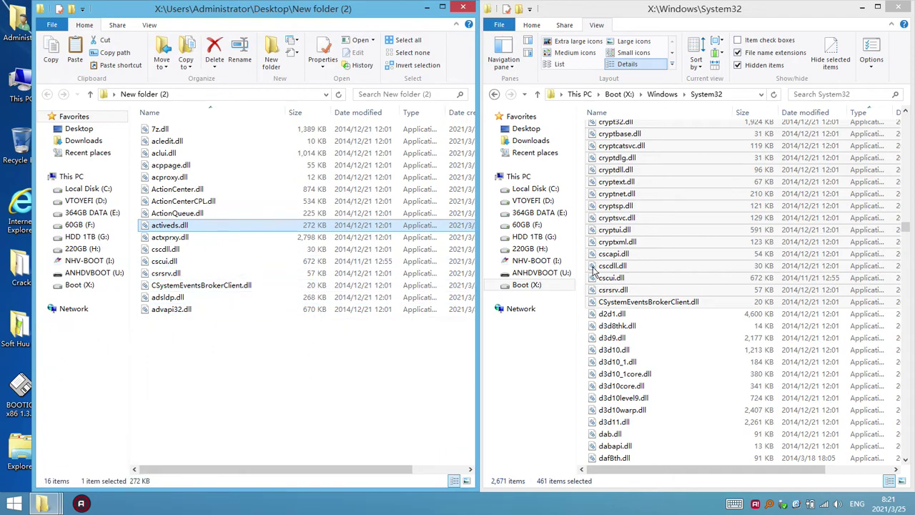
Step: Copy all .dll files in System32, from 7z.dll through zipfldr.dll
left_click(618, 361)
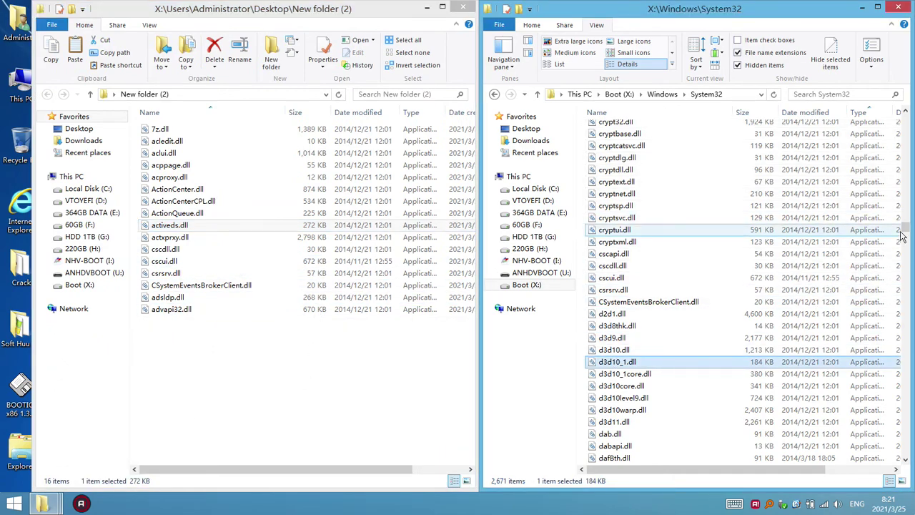
left_click_drag(905, 226, 908, 128)
scroll(826, 184, "down", 20)
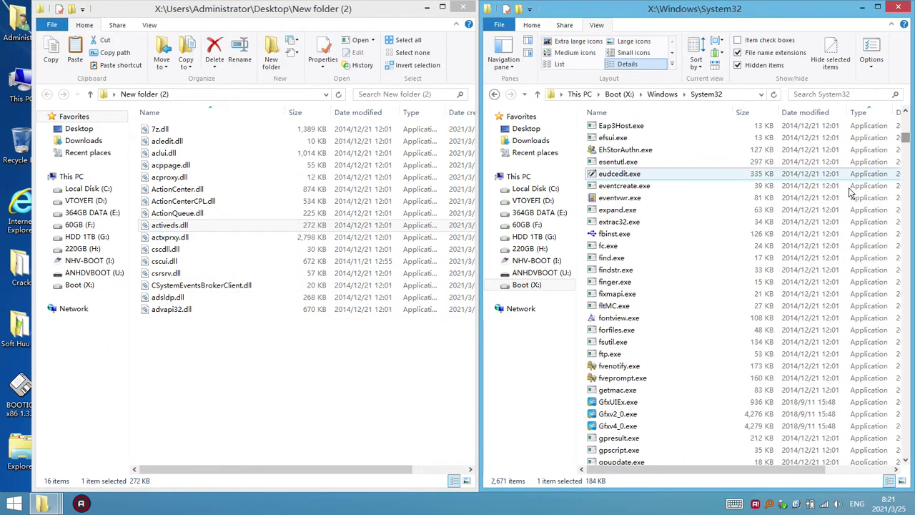
scroll(826, 206, "down", 20)
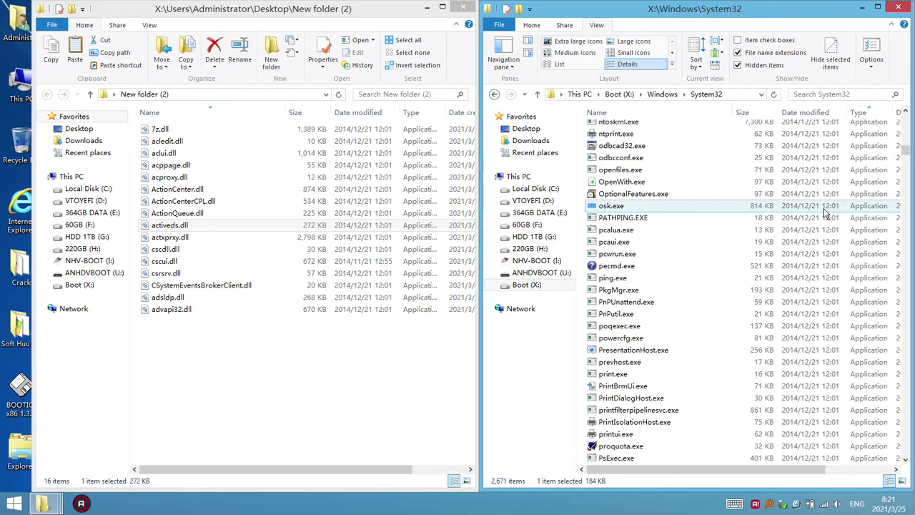
scroll(827, 206, "up", 20)
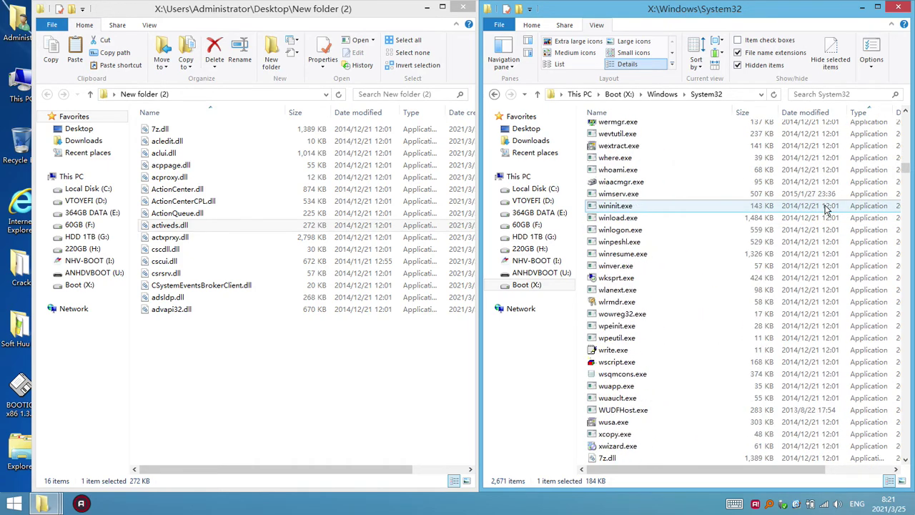
scroll(827, 208, "up", 6)
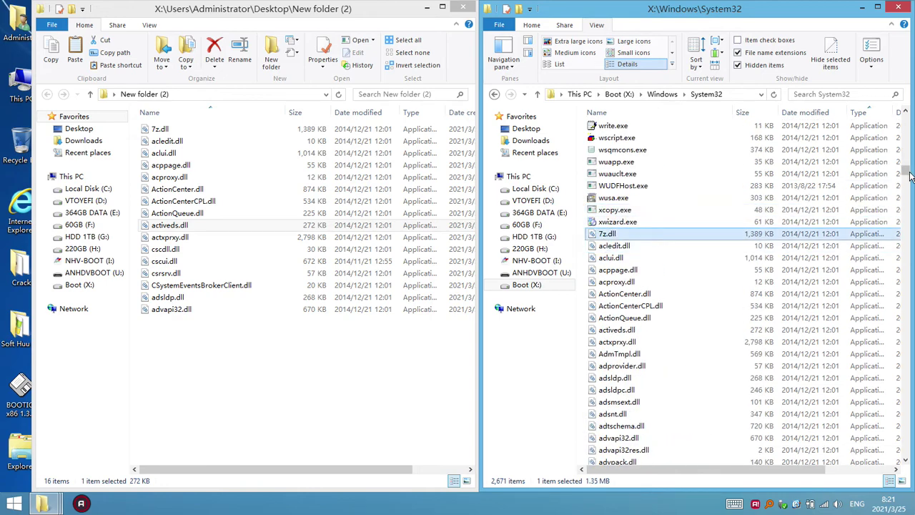
left_click_drag(910, 177, 909, 427)
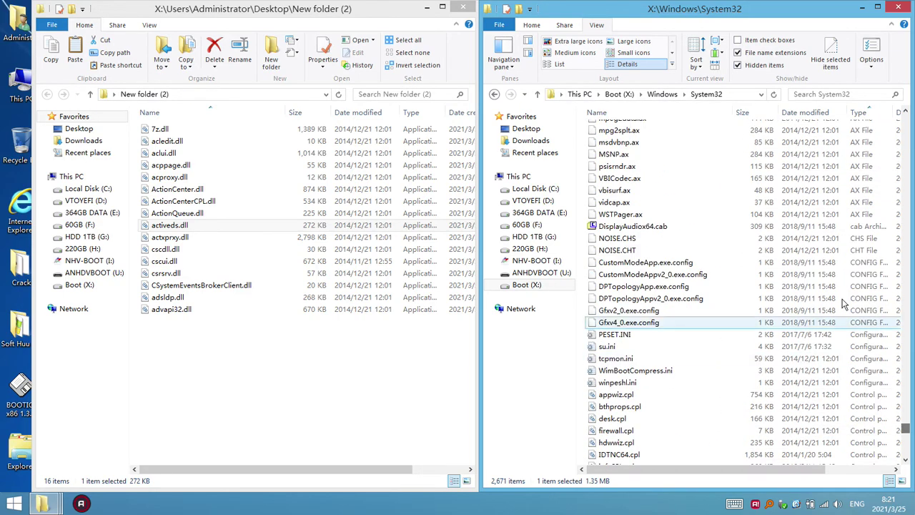
scroll(844, 303, "up", 4)
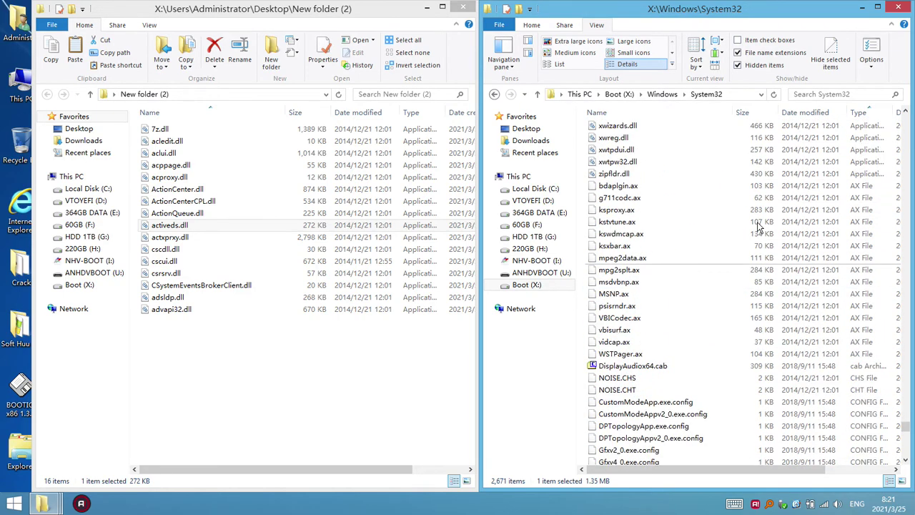
left_click(609, 173, "shift")
right_click(615, 163)
left_click(643, 213)
Step: Permanently delete all .dll files in New folder (2) and minimize its window
left_click(281, 358)
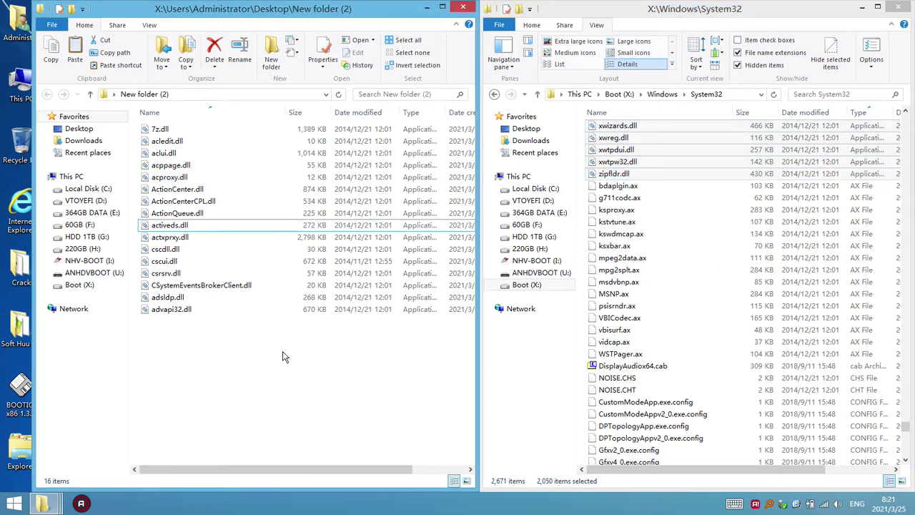
left_click_drag(266, 361, 164, 84)
left_click(214, 51)
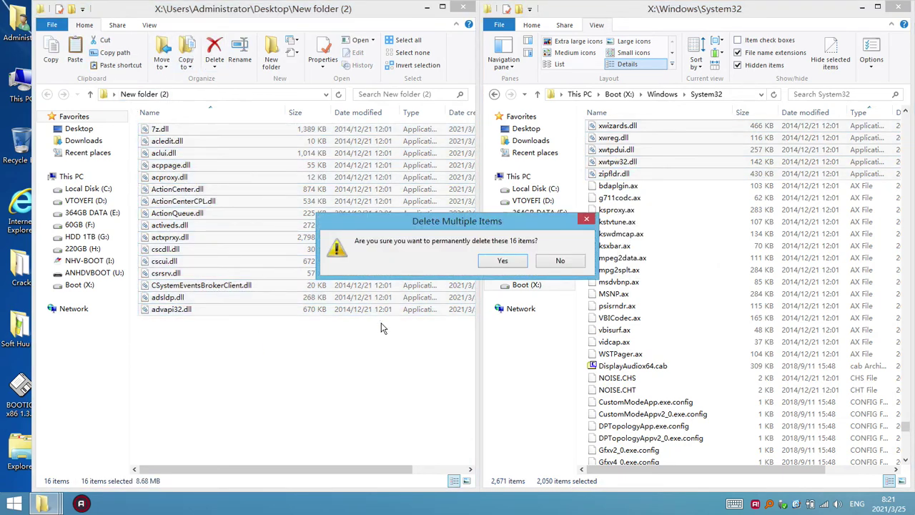
left_click(498, 261)
left_click(423, 8)
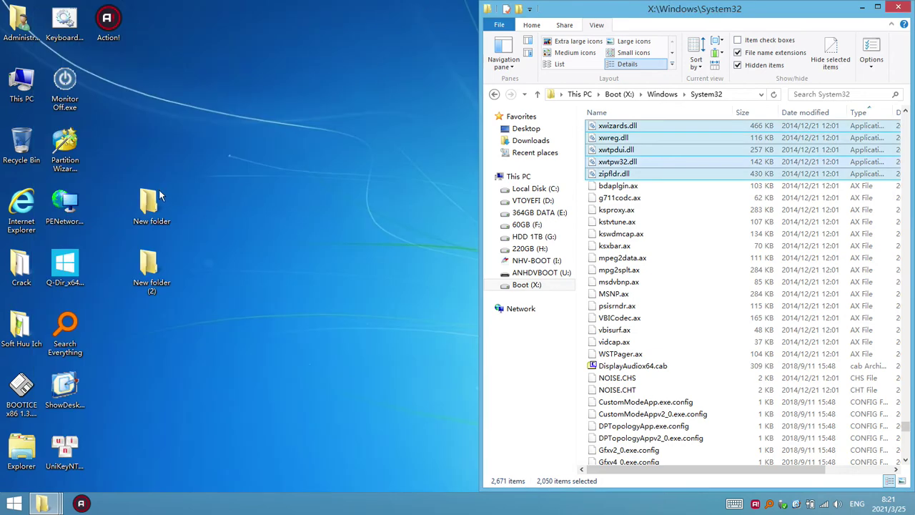
Step: Open New folder on the desktop and check the combined properties of all its .dll files
double_click(157, 200)
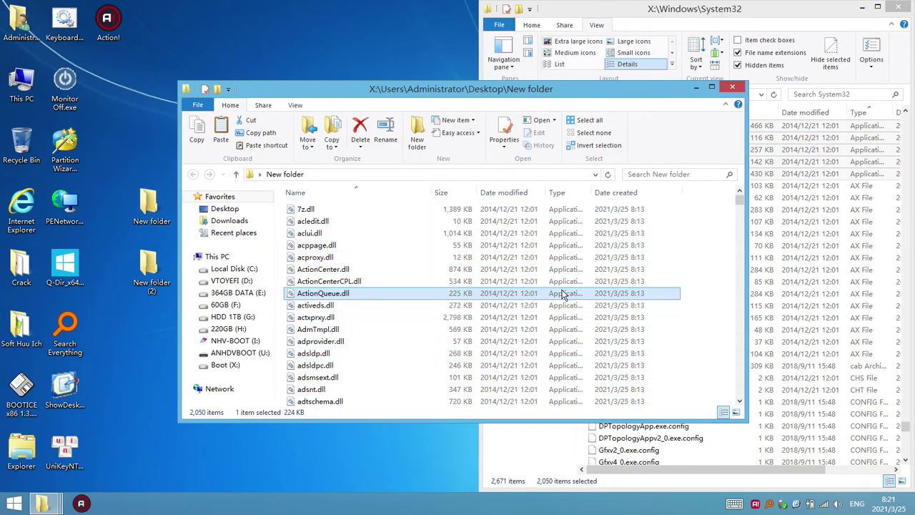
right_click(349, 346)
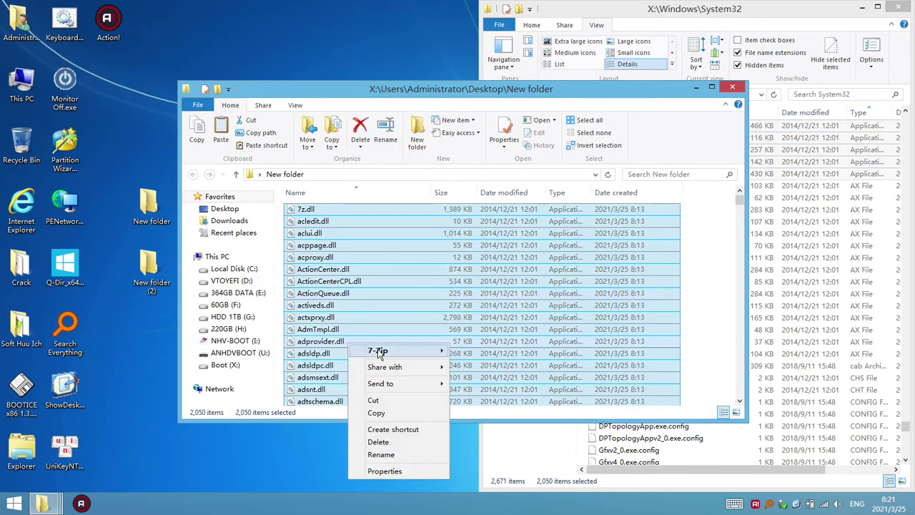
left_click(391, 469)
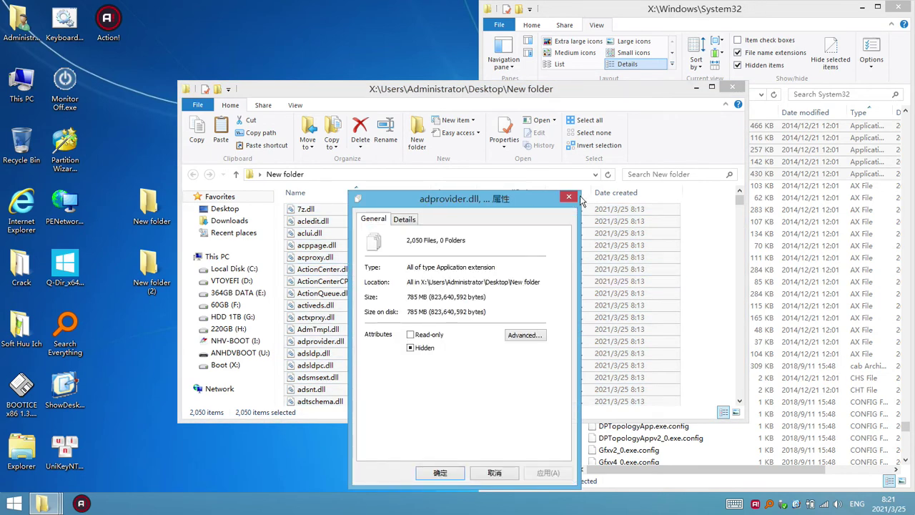
left_click(570, 197)
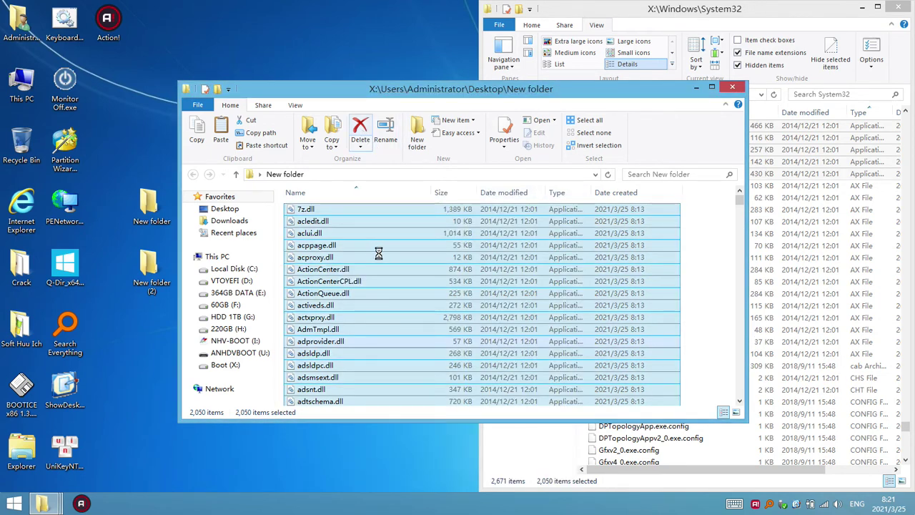
Step: Finish deleting all .dll files in New folder and paste the copied System32 .dll files into it
left_click(500, 261)
right_click(340, 305)
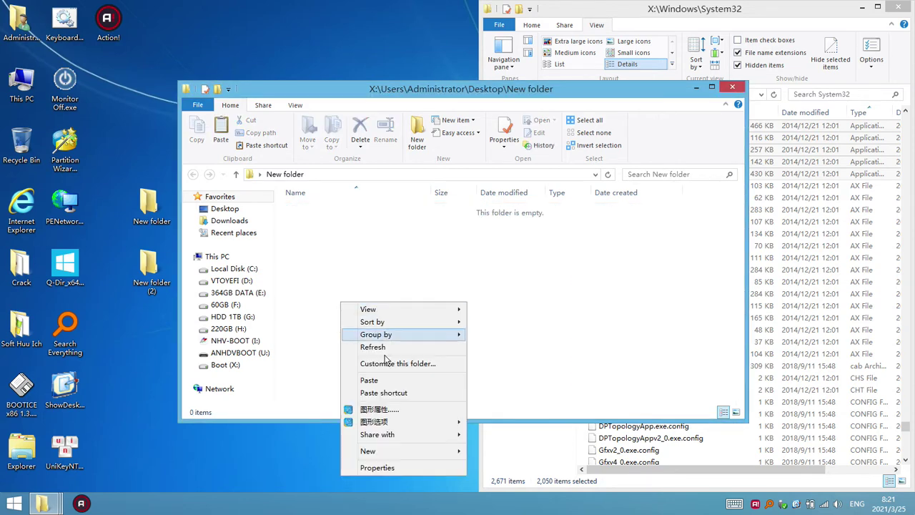
left_click(385, 378)
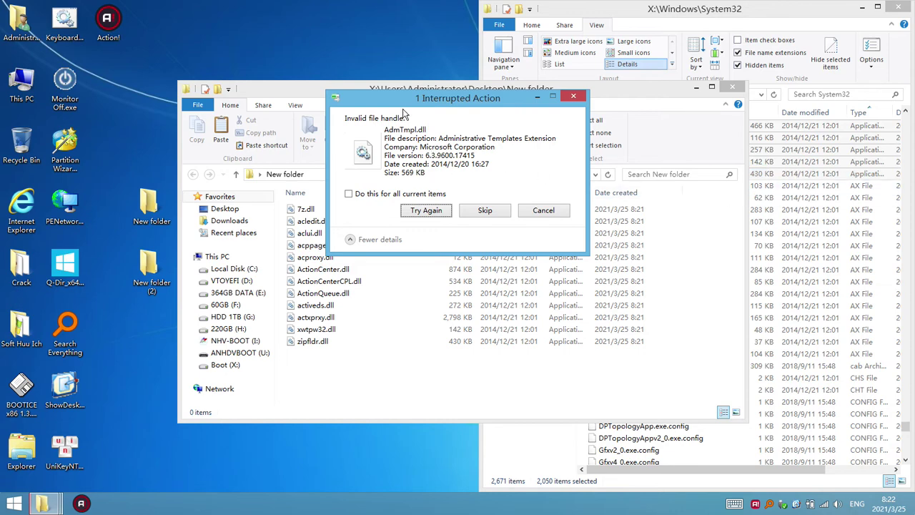
Step: Place the New folder window beside System32 at full height and move the Interrupted Action dialog clear of the file list
left_click_drag(409, 107, 262, 35)
left_click_drag(543, 94, 369, 20)
left_click_drag(570, 343, 475, 491)
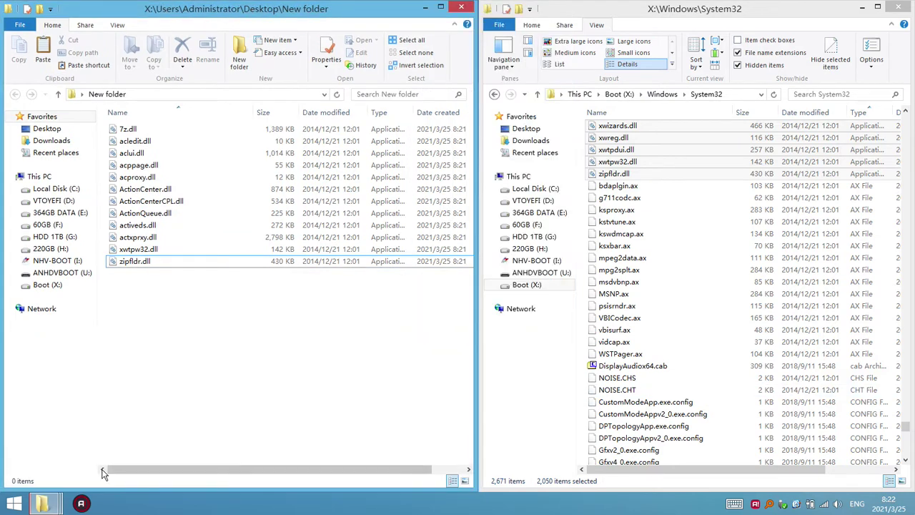
mouse_move(51, 506)
left_click(428, 448)
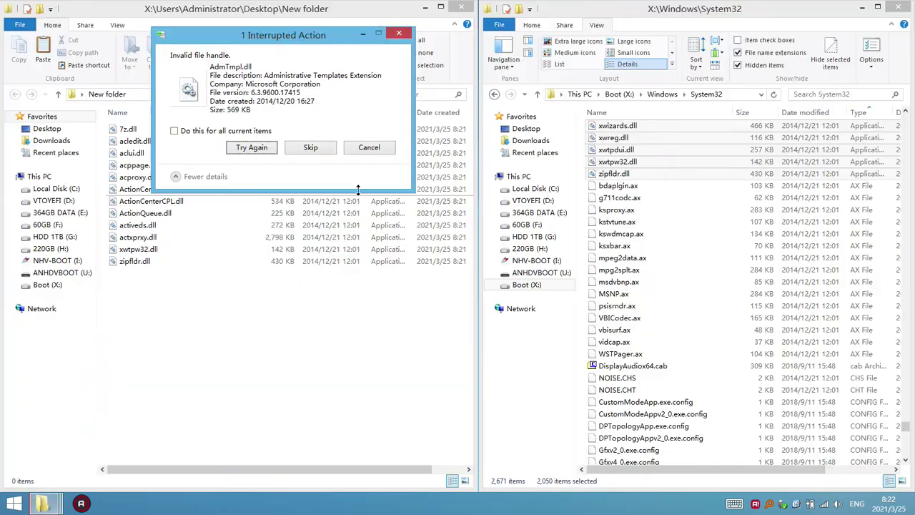
left_click_drag(292, 47, 336, 309)
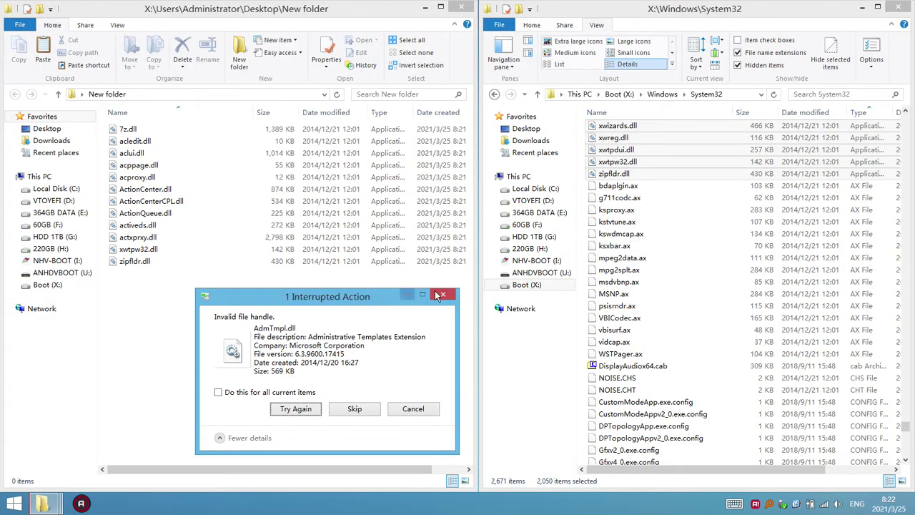
Step: Look through the type-sorted System32 files for AdmTmpl.dll, checking the entries starting with "as"
left_click(633, 189)
scroll(806, 281, "up", 1)
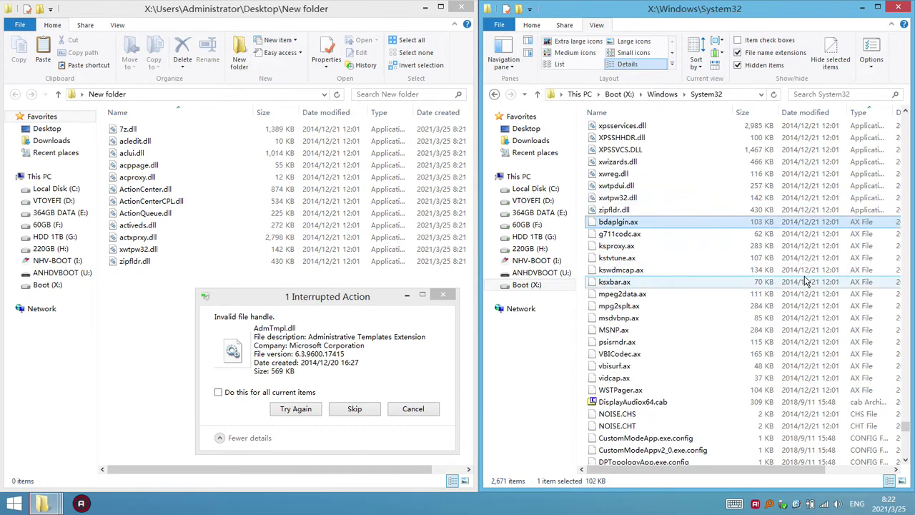
scroll(805, 280, "up", 5)
left_click_drag(905, 429, 894, 135)
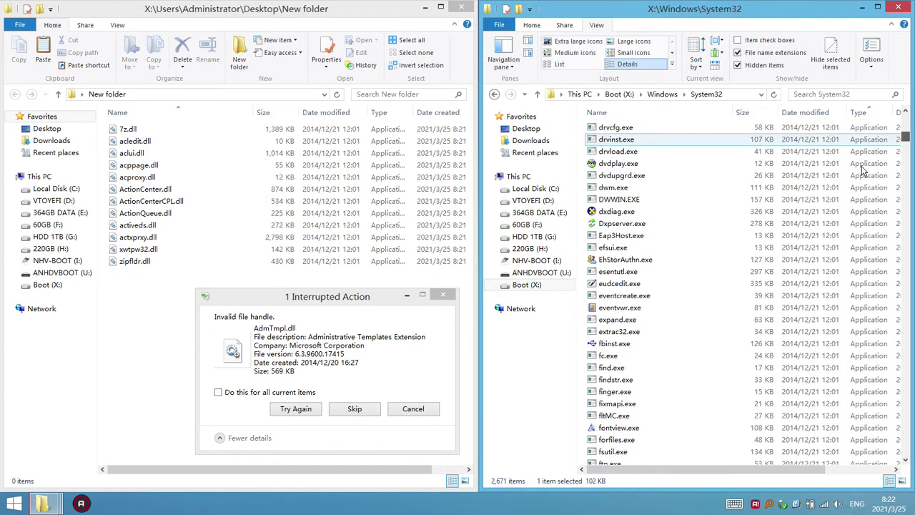
left_click(633, 393)
scroll(633, 397, "down", 20)
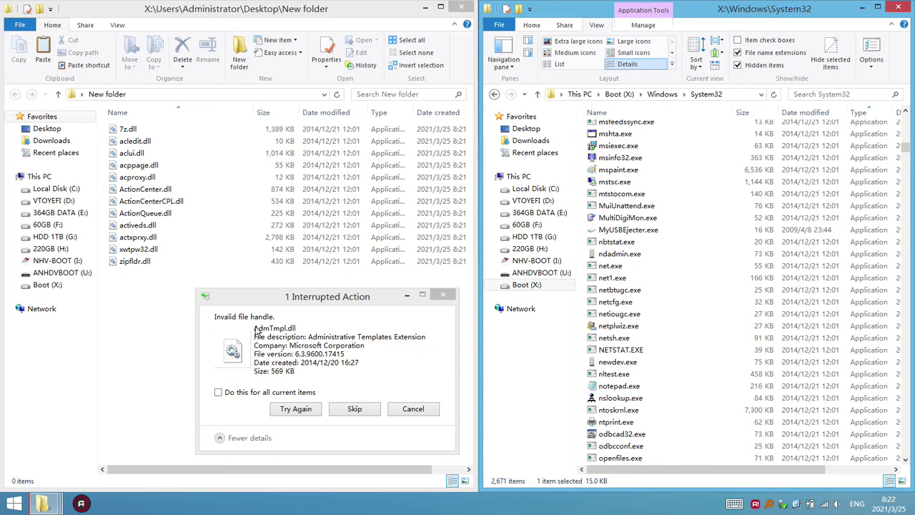
left_click(613, 306)
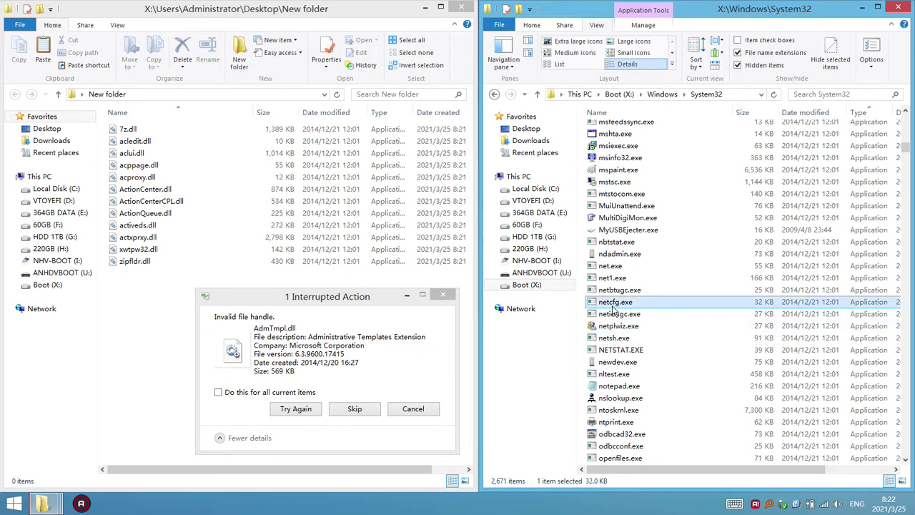
type("as")
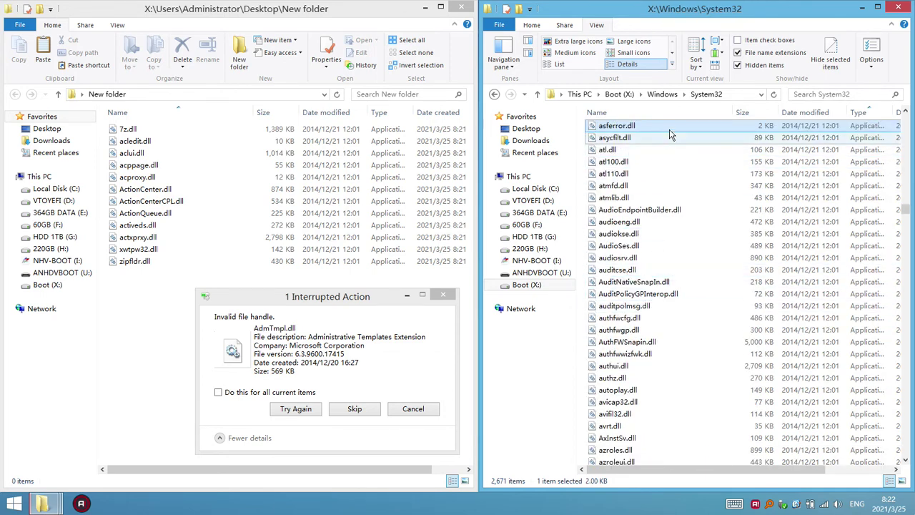
left_click(633, 222)
type("as")
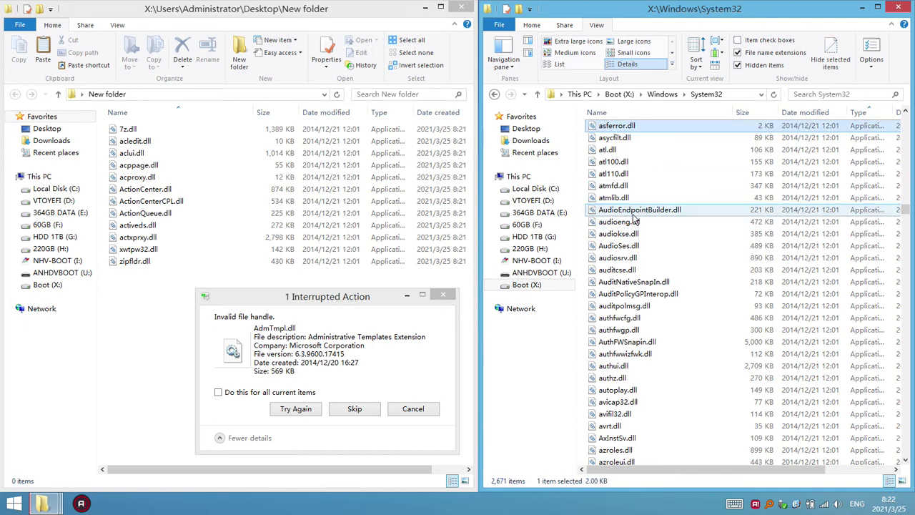
scroll(643, 223, "up", 8)
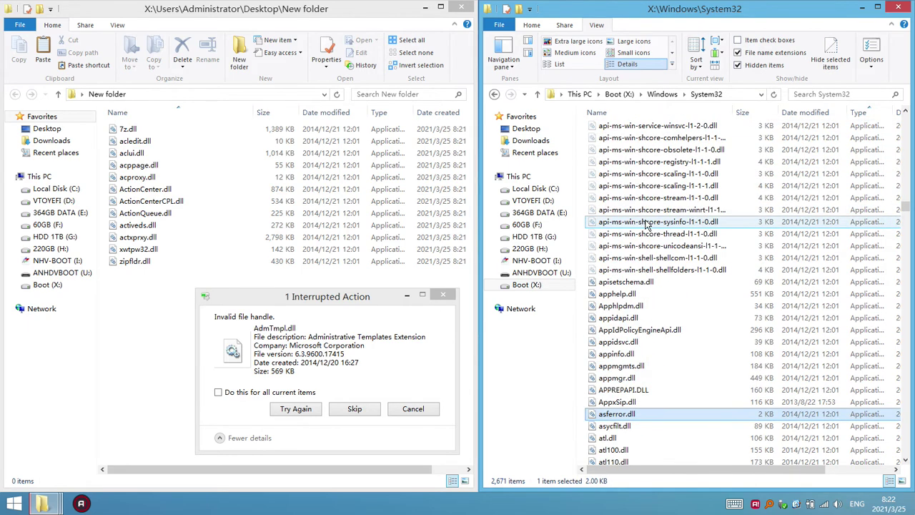
scroll(646, 225, "up", 5)
Step: Continue searching System32 for AdmTmpl.dll among the entries starting with "asy", "ap" and "a"
type("asy")
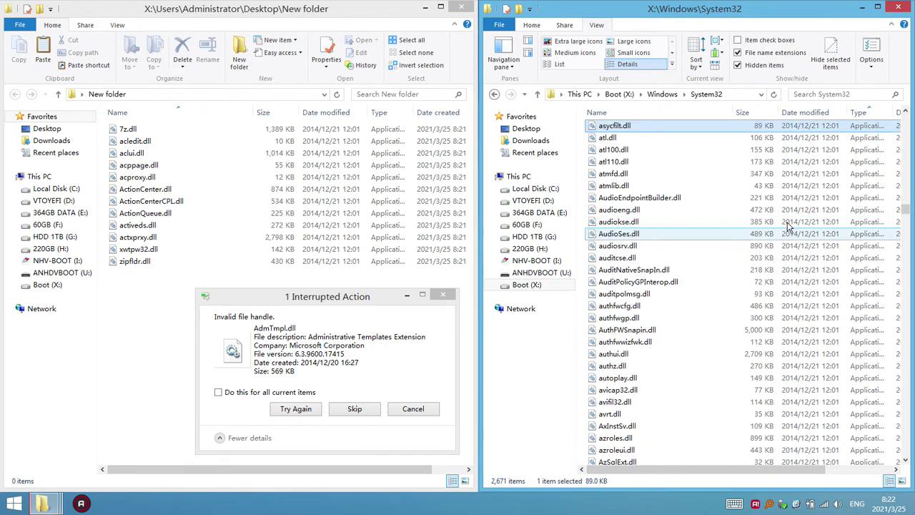
key("Down")
key("Down")
key("Down")
key("Down")
key("Down")
key("Down")
key("Down")
key("Down")
key("Down")
key("Down")
key("Down")
key("Down")
key("Down")
key("Down")
key("Down")
key("Down")
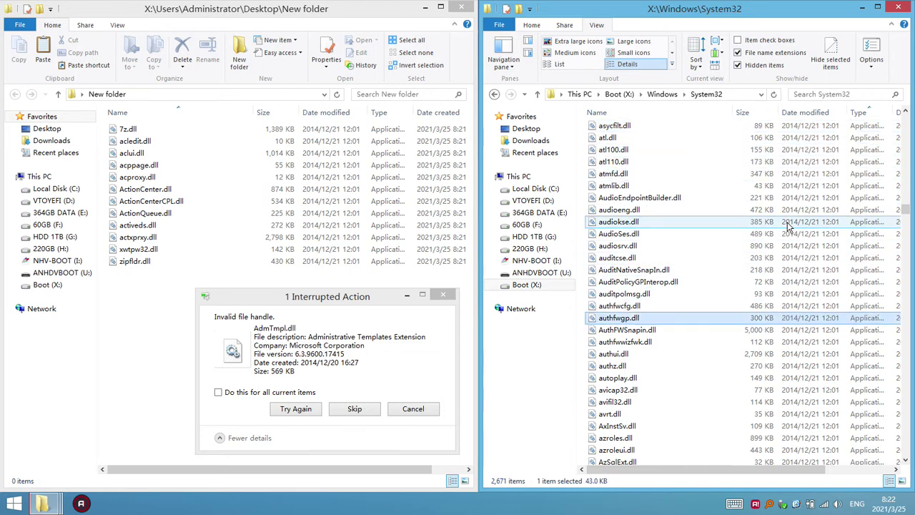
key("Down")
key("Down")
key("Down")
key("Down")
key("Down")
key("Down")
key("Down")
key("Down")
key("Down")
key("Down")
type("ap")
scroll(788, 226, "up", 3)
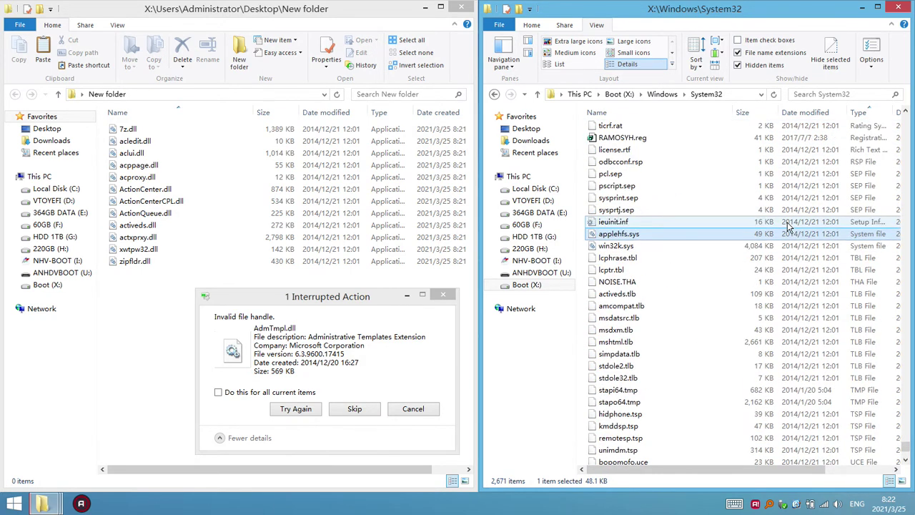
type("a")
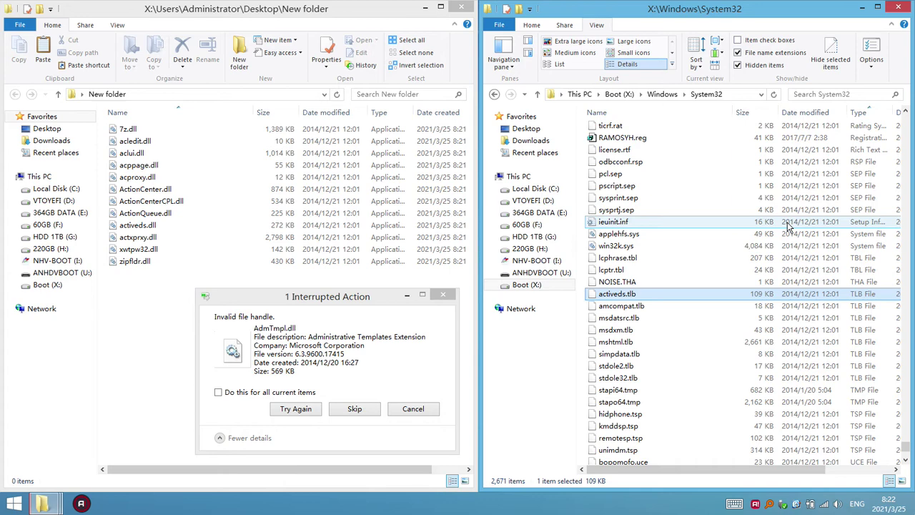
key("Down")
scroll(788, 226, "up", 5)
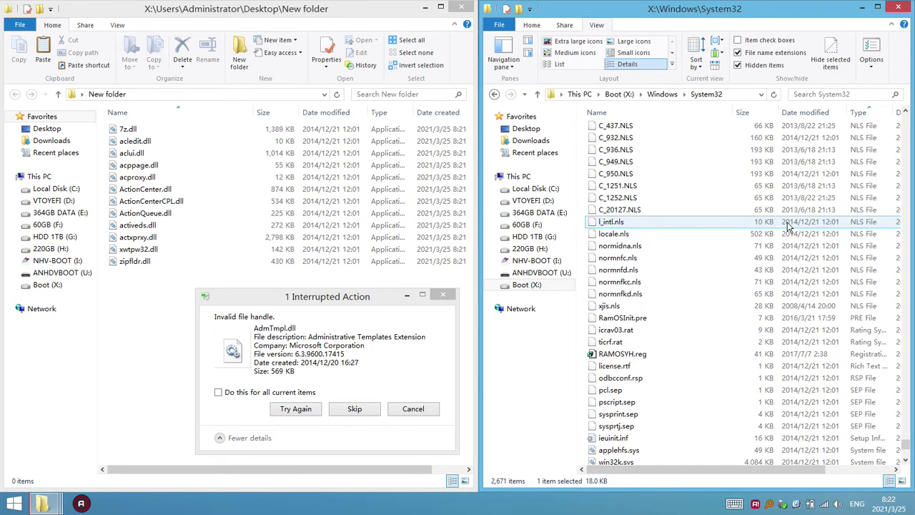
Step: Sort the System32 files by name and select AdmTmpl.dll
left_click(634, 113)
left_click(625, 279)
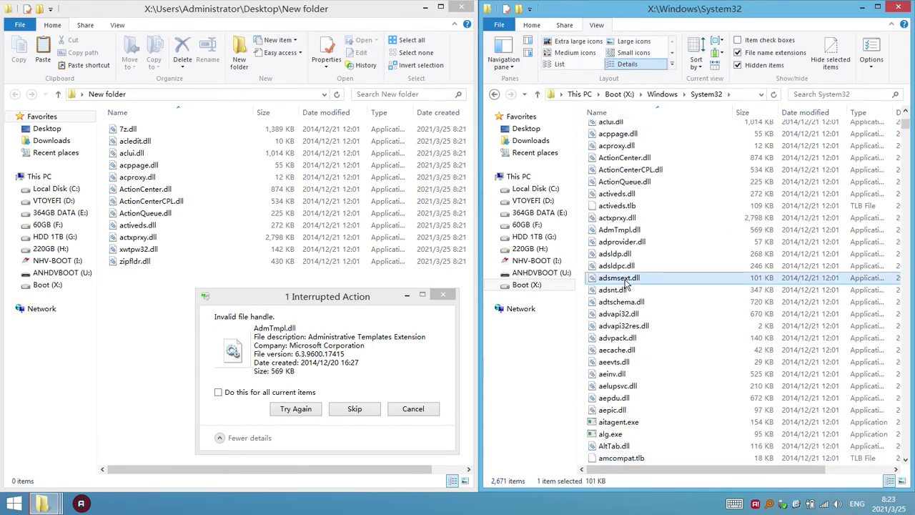
left_click(628, 231)
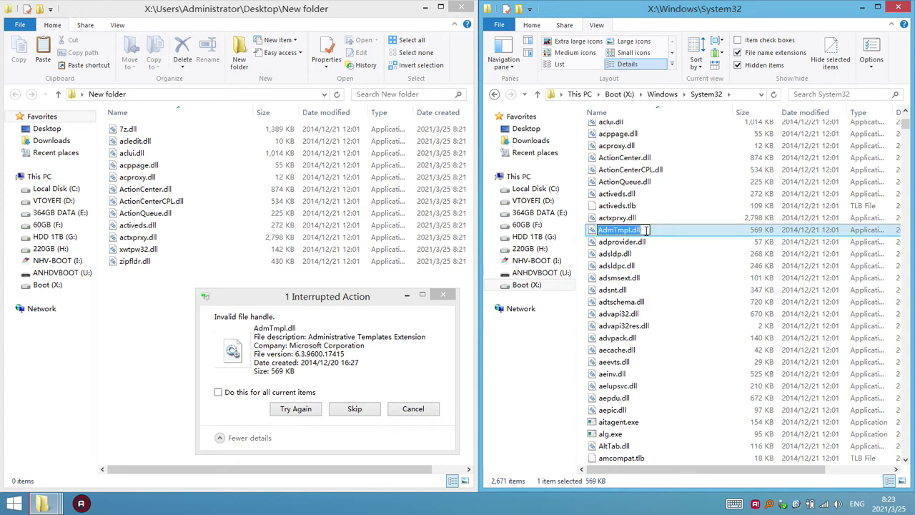
Step: Get back to the bare desktop and run Refresh System
right_click(161, 510)
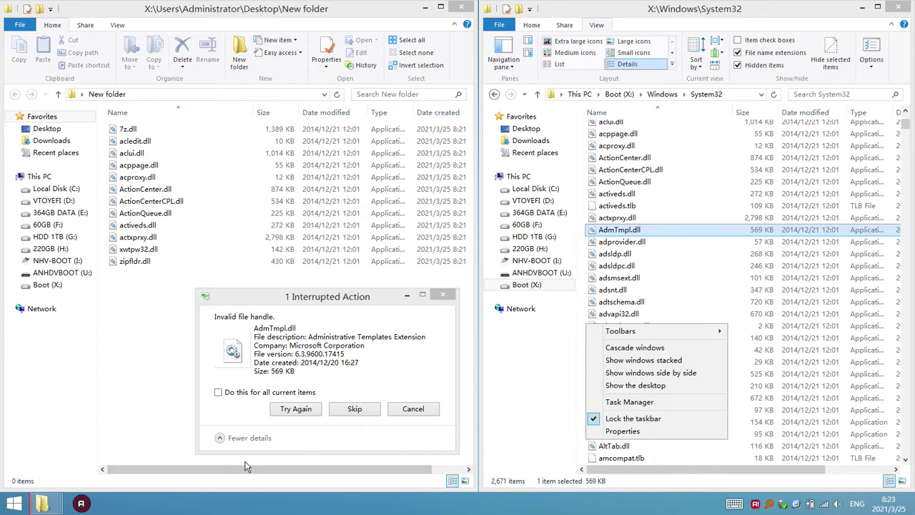
left_click(276, 511)
left_click(796, 504)
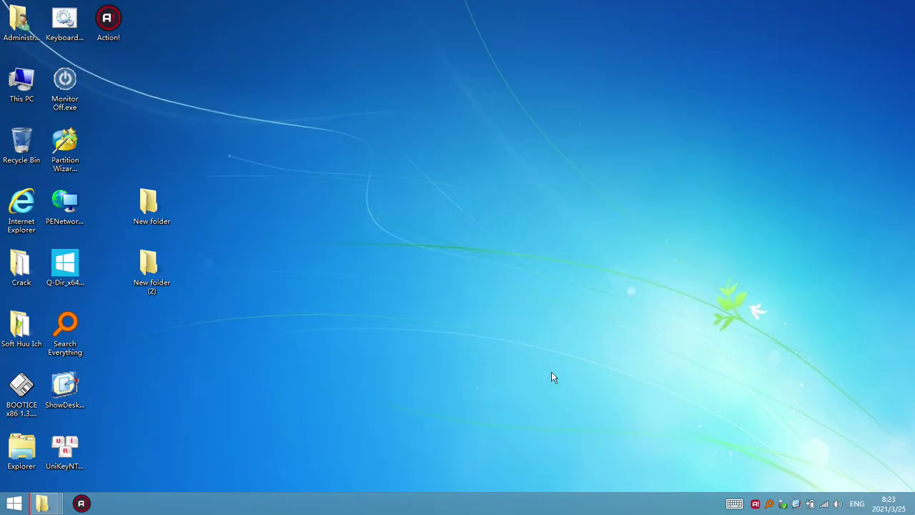
right_click(324, 144)
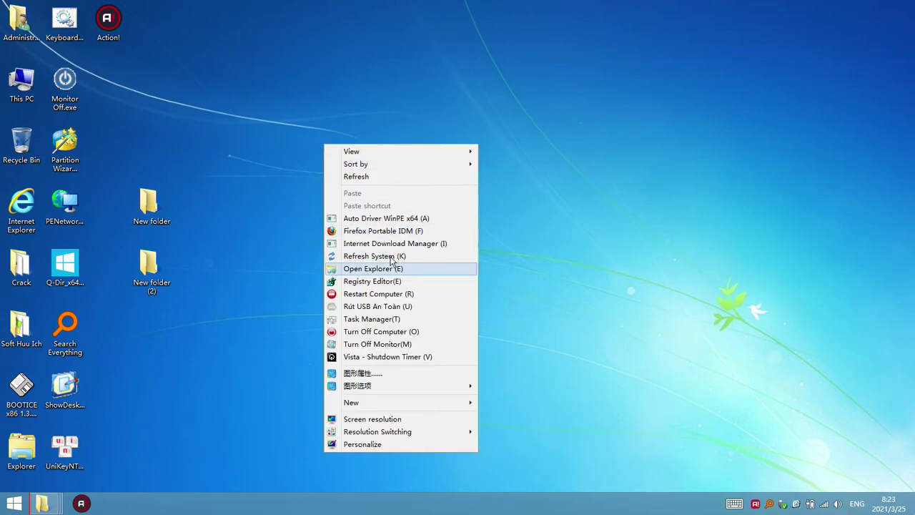
left_click(391, 258)
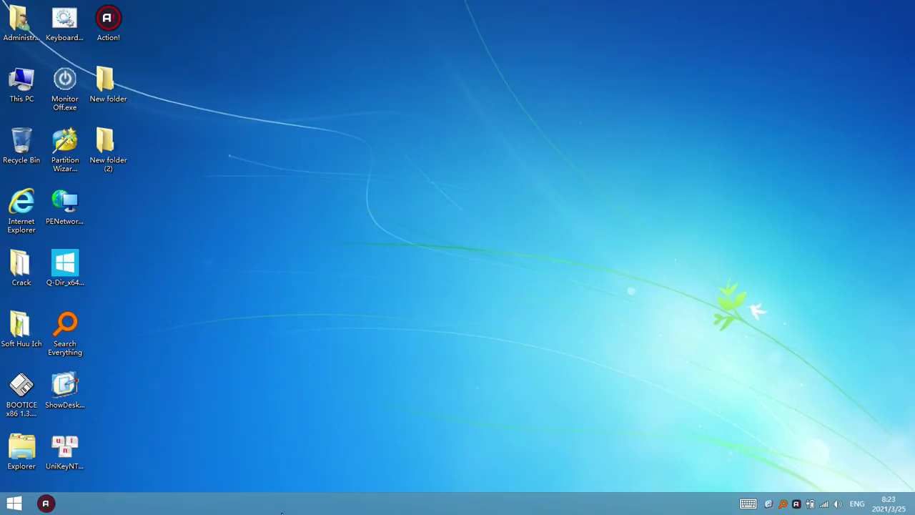
Step: Open New folder and New folder (2) from the desktop and dock the New folder (2) window to the screen's right half
double_click(107, 84)
double_click(108, 145)
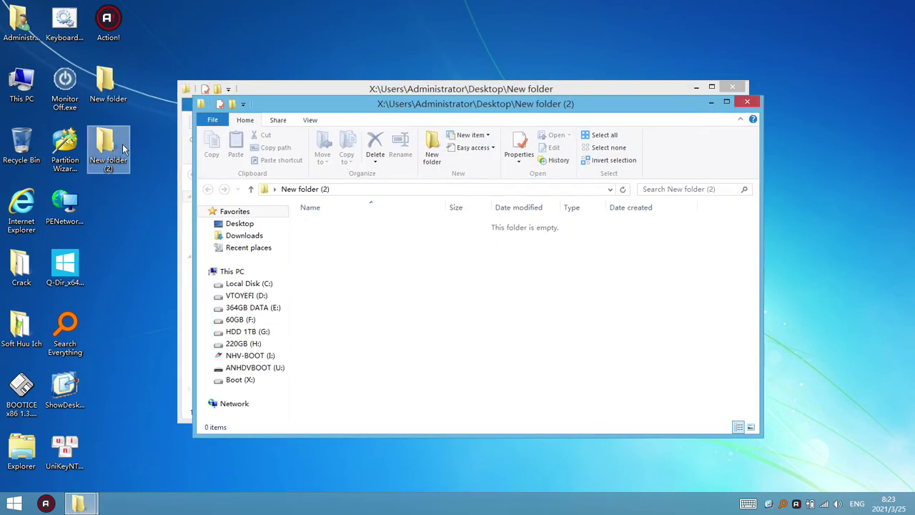
left_click_drag(534, 108, 686, 13)
left_click_drag(543, 8, 914, 12)
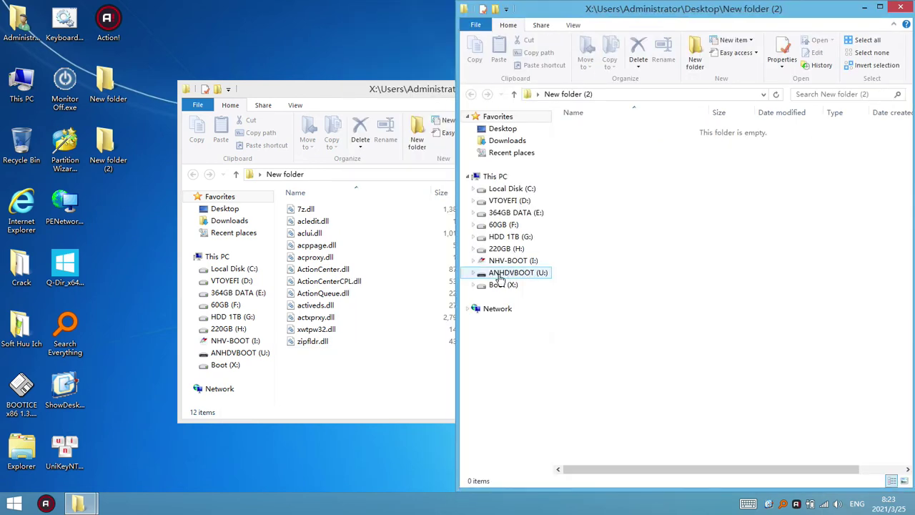
Step: Browse to X:\Windows\System32 in the New folder (2) window and select AdmTmpl.dll
left_click(473, 284)
left_click(484, 368)
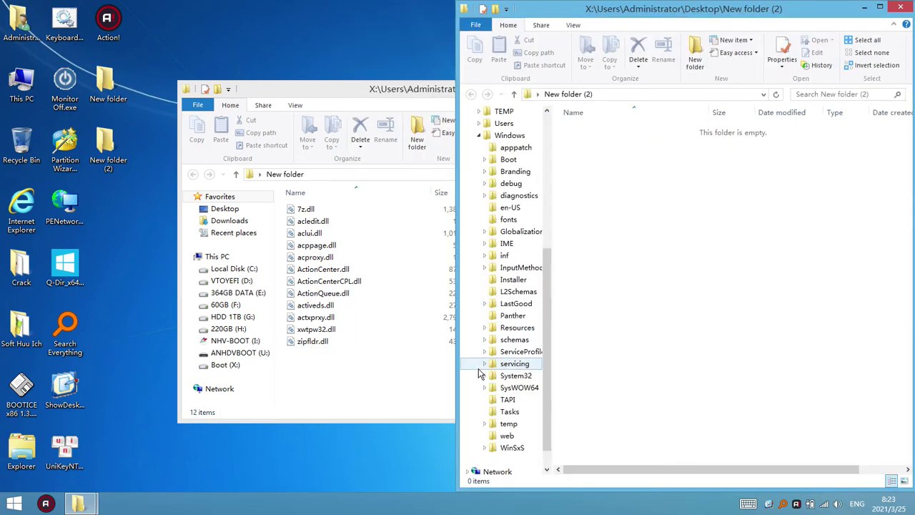
left_click(493, 375)
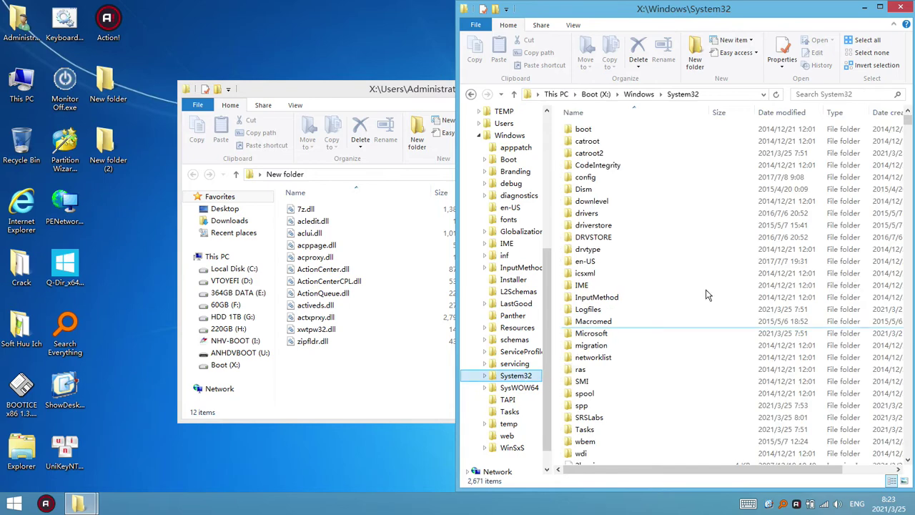
left_click(645, 321)
type("adm")
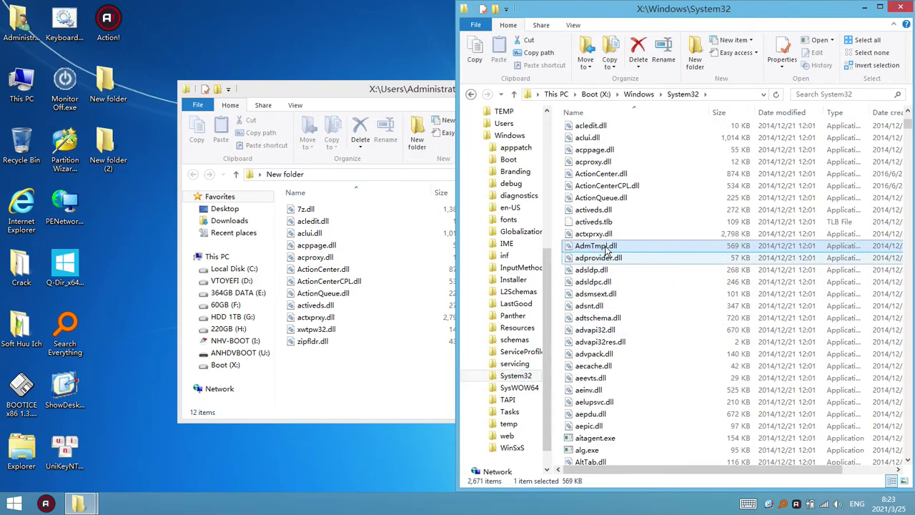
Step: Create a new text document on the desktop with its default name and open it in Notepad
left_click(170, 452)
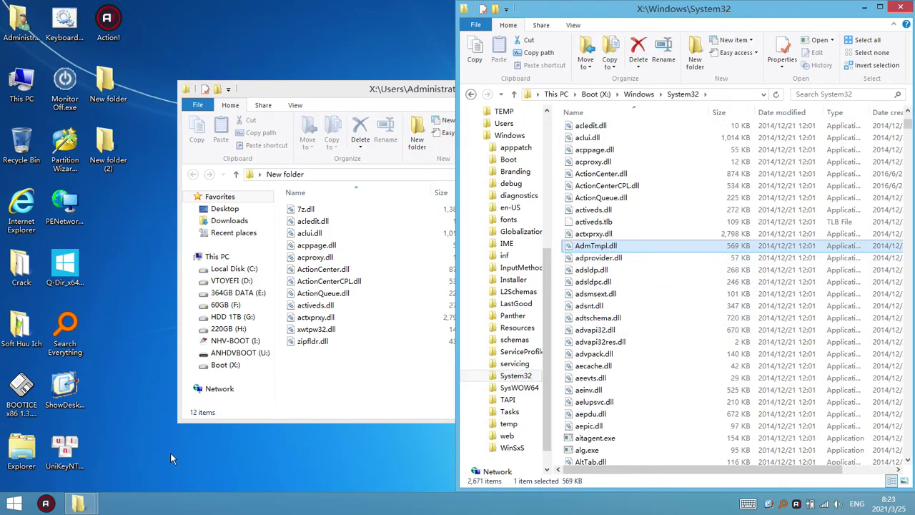
right_click(170, 453)
mouse_move(293, 403)
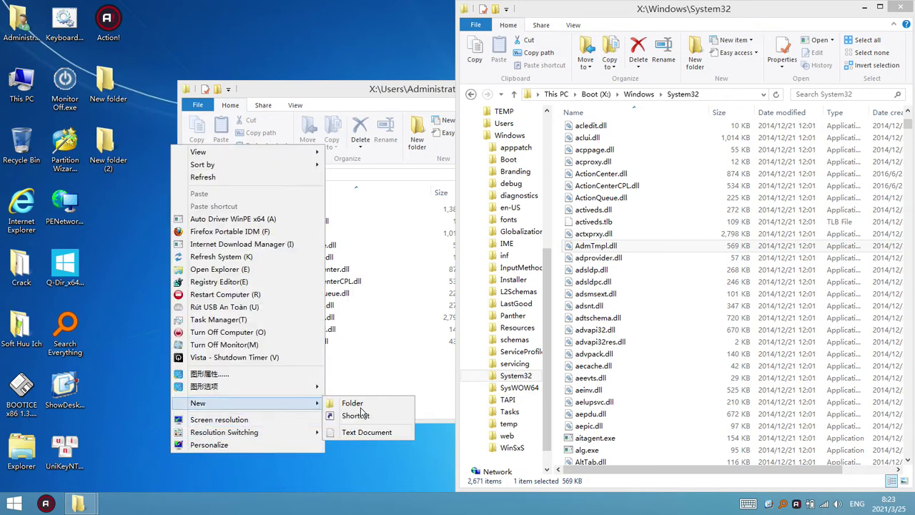
left_click(365, 432)
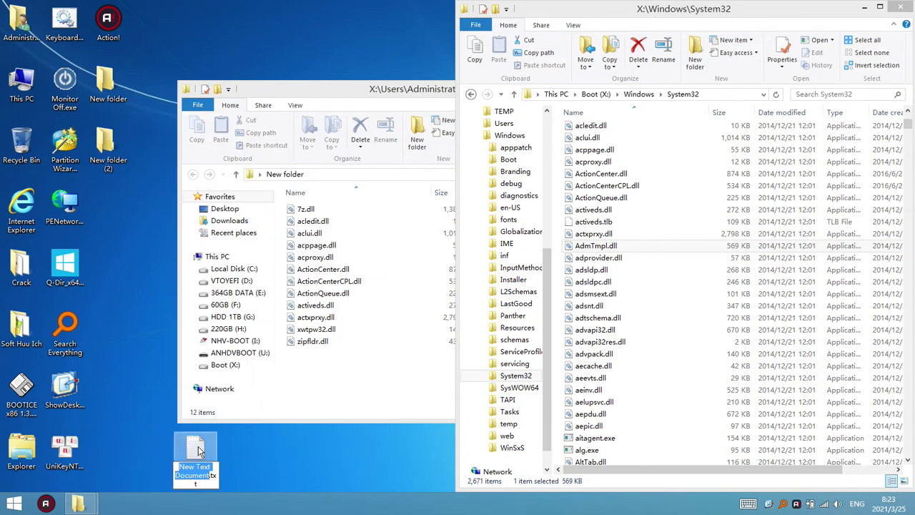
double_click(199, 443)
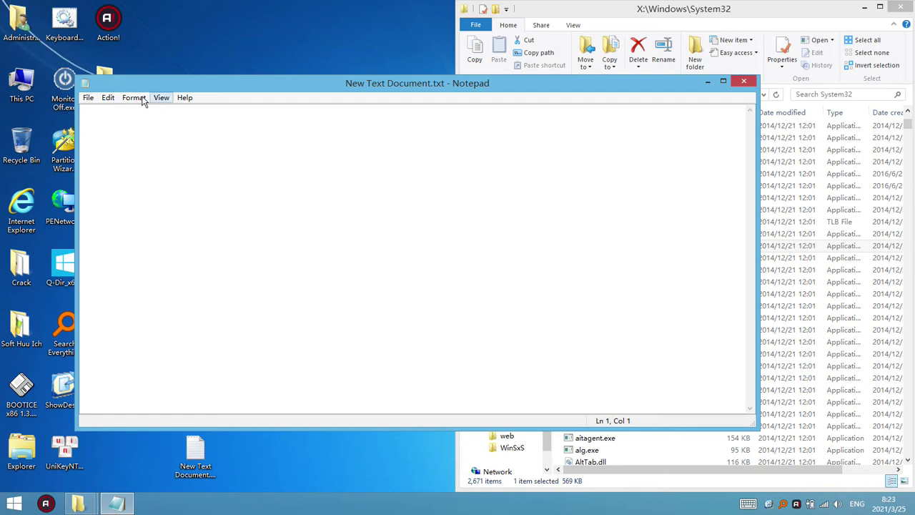
Step: Set the Notepad font to Times New Roman in Bold style
left_click(133, 97)
left_click(140, 123)
left_click(146, 217)
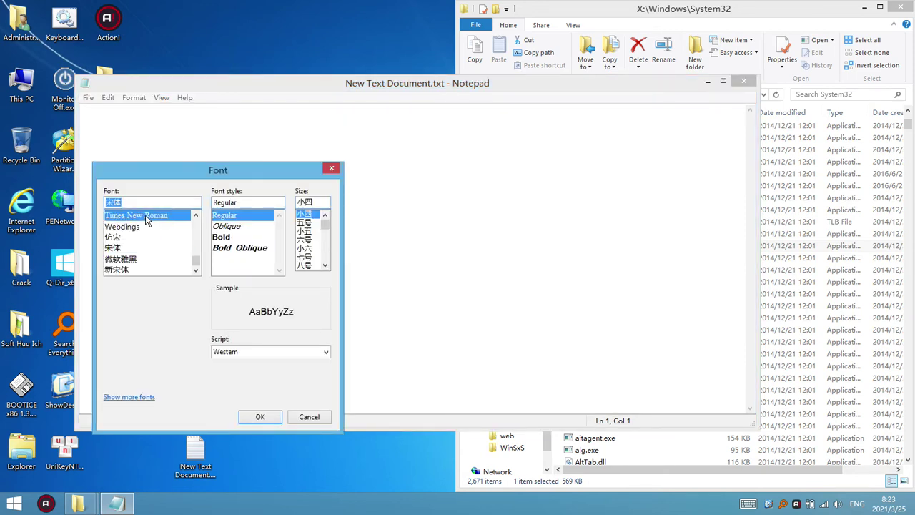
left_click(221, 226)
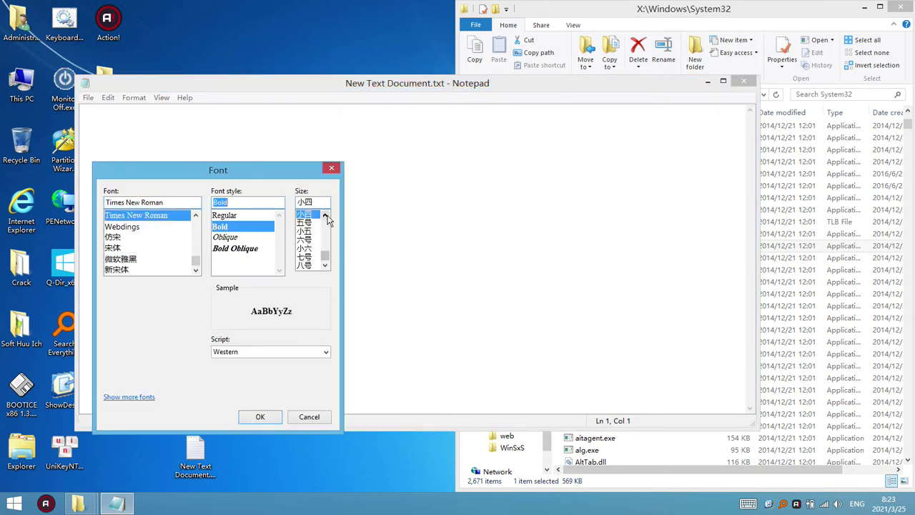
scroll(326, 216, "up", 1)
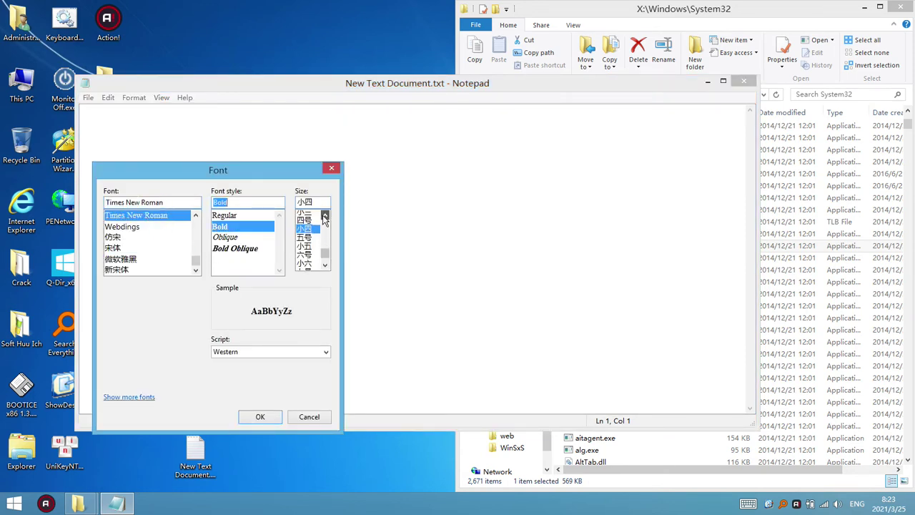
left_click(260, 417)
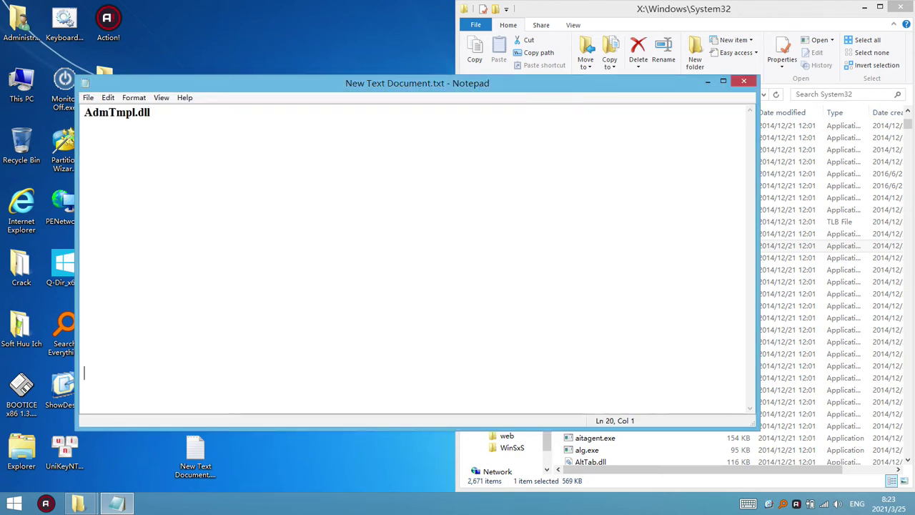
Step: Enter AdmTmpl.dll as the first line of the text document, add a long run of blank lines below it, and return to the beginning
key("Return")
key("Return")
key("Return")
key("Return")
key("Return")
key("Return")
key("Return")
key("Return")
key("Return")
key("Return")
key("Return")
key("Return")
key("Return")
key("Return")
key("Return")
key("Return")
key("Return")
key("Return")
key("Return")
key("Return")
key("Return")
key("Return")
key("Return")
key("Return")
key("Return")
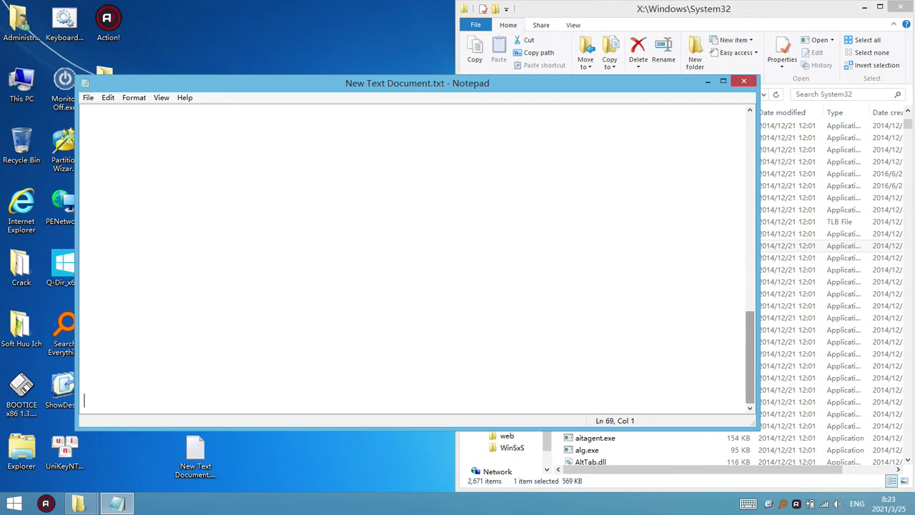
key("Return")
key("Return")
key("Return")
left_click_drag(747, 369, 746, 162)
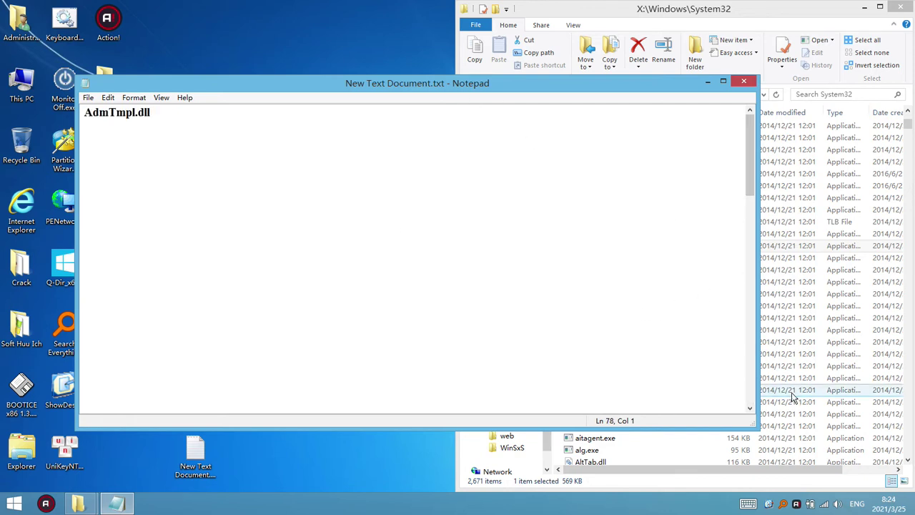
Step: Shrink the Notepad window against the screen's left edge and fit a full-height New folder window between it and the System32 window
left_click_drag(757, 427, 362, 493)
left_click_drag(230, 10, 159, 10)
left_click(357, 232)
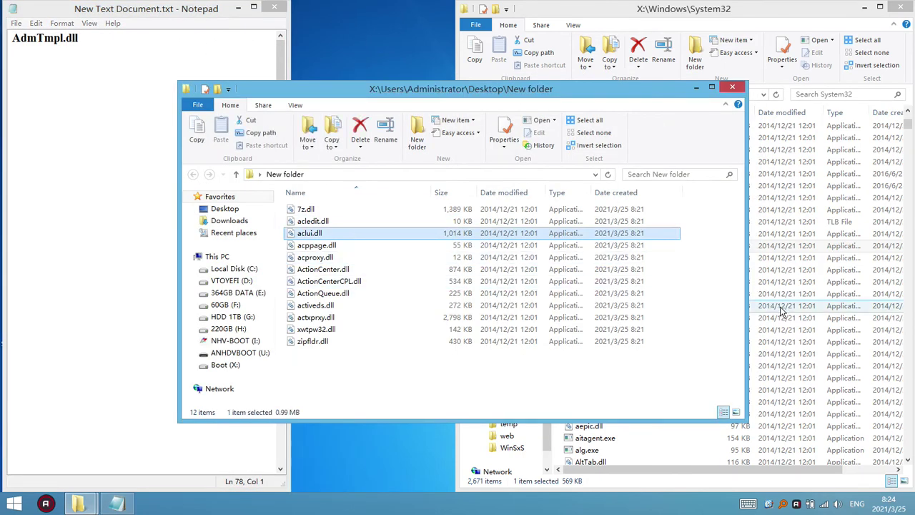
left_click_drag(746, 283, 504, 389)
key("super+shift+Up")
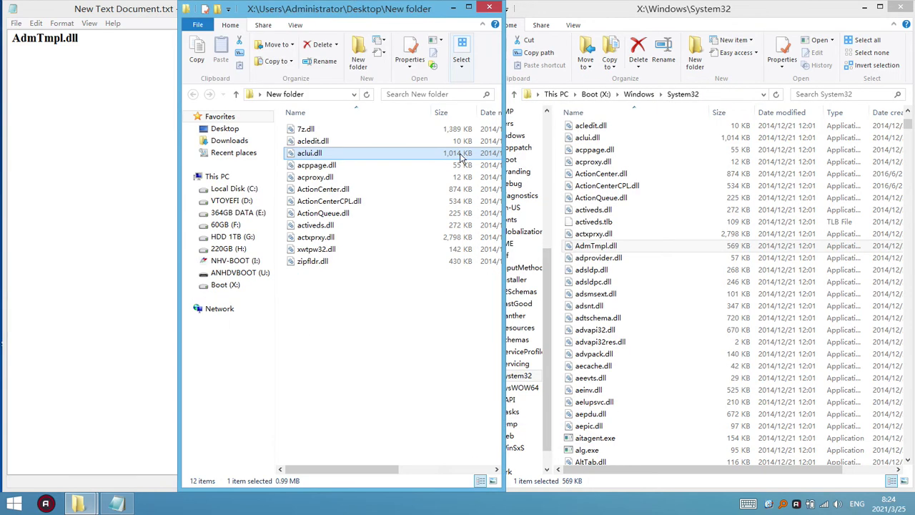
Step: Sort the System32 folder by type and select all .dll files from 7z.dll through zipfldr.dll
left_click(691, 281)
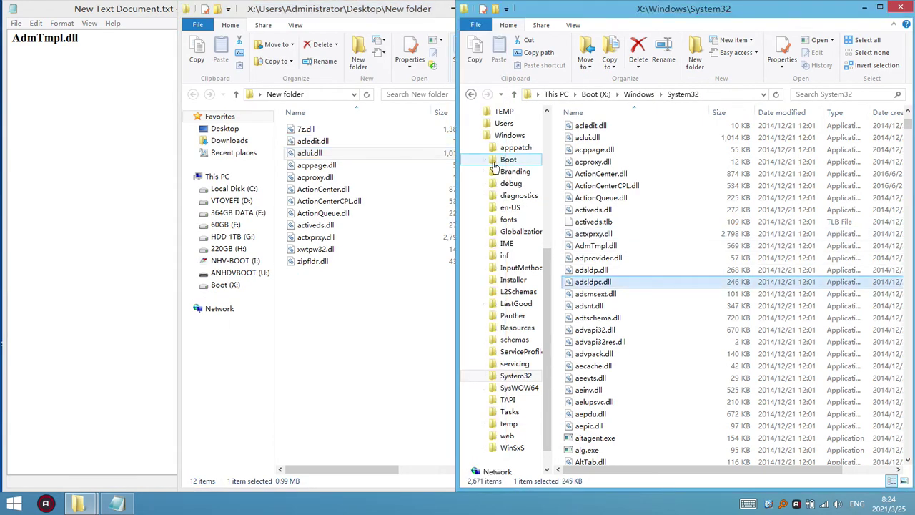
left_click(98, 491)
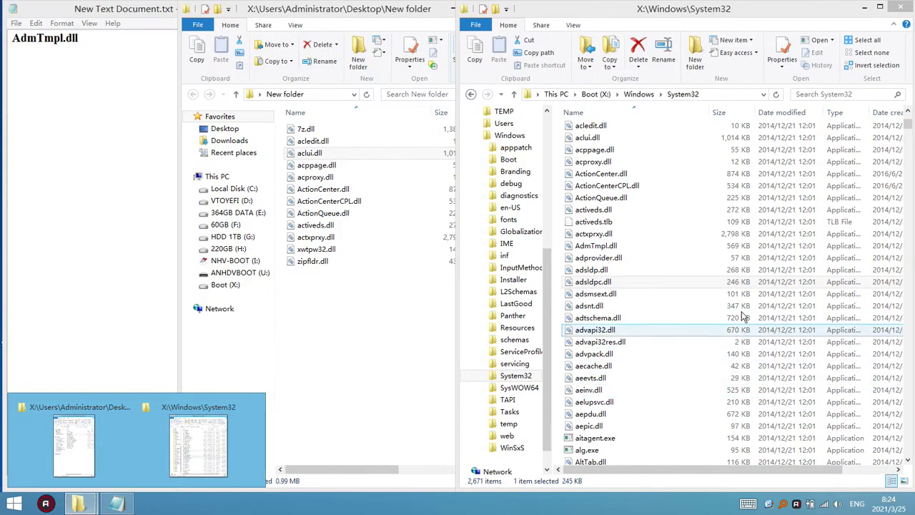
left_click(650, 293)
scroll(626, 149, "up", 6)
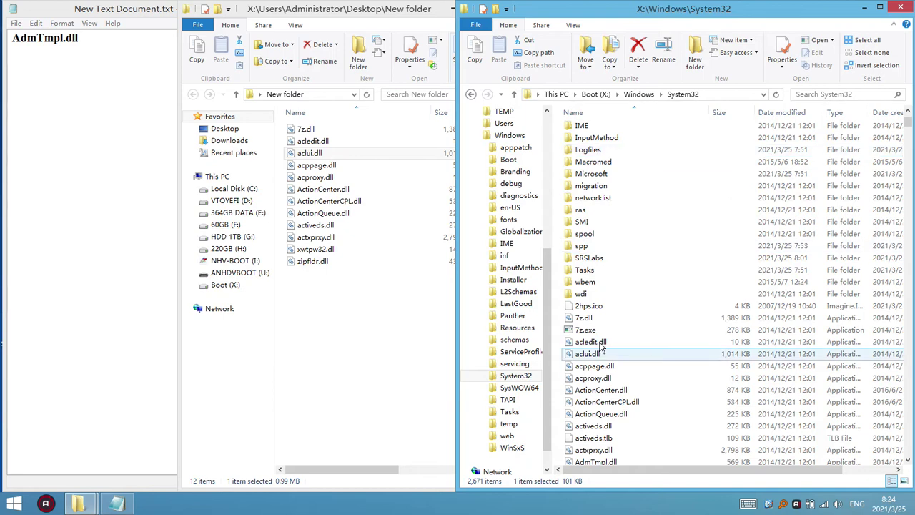
left_click(585, 319)
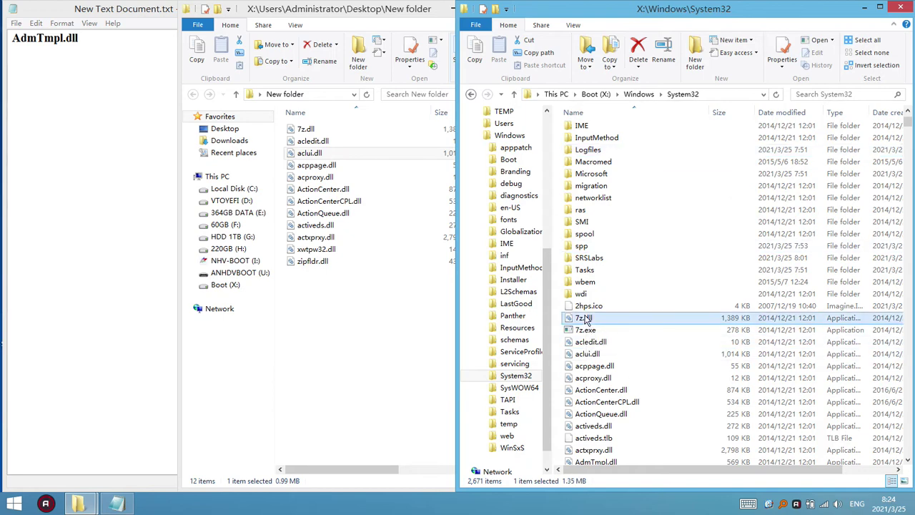
left_click(835, 112)
scroll(695, 229, "down", 10)
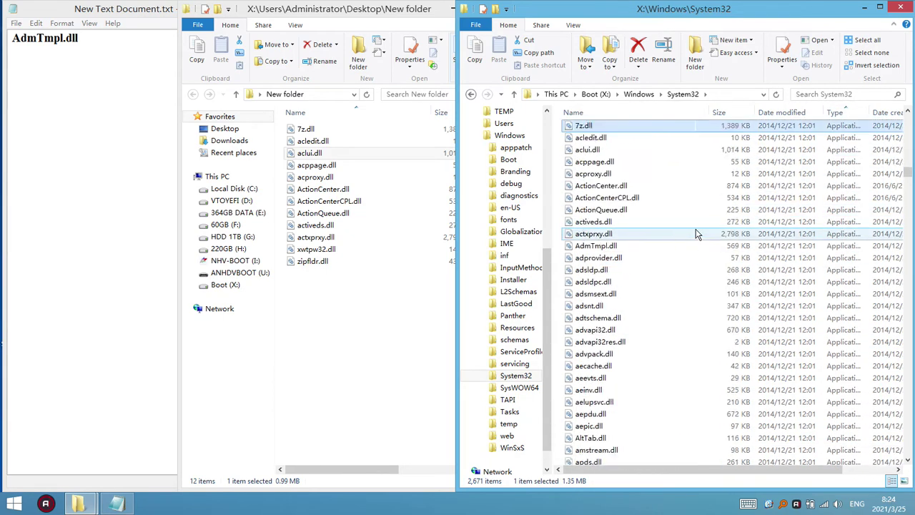
scroll(695, 233, "up", 3)
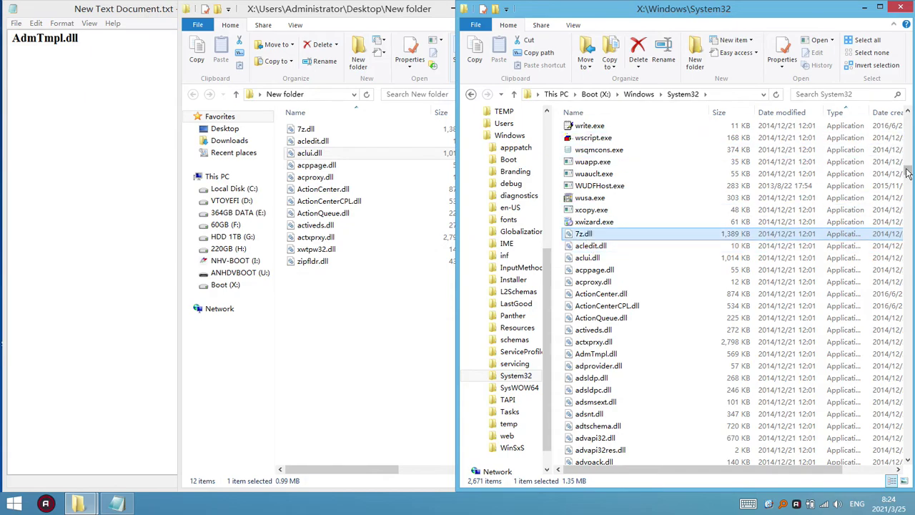
left_click_drag(907, 173, 907, 417)
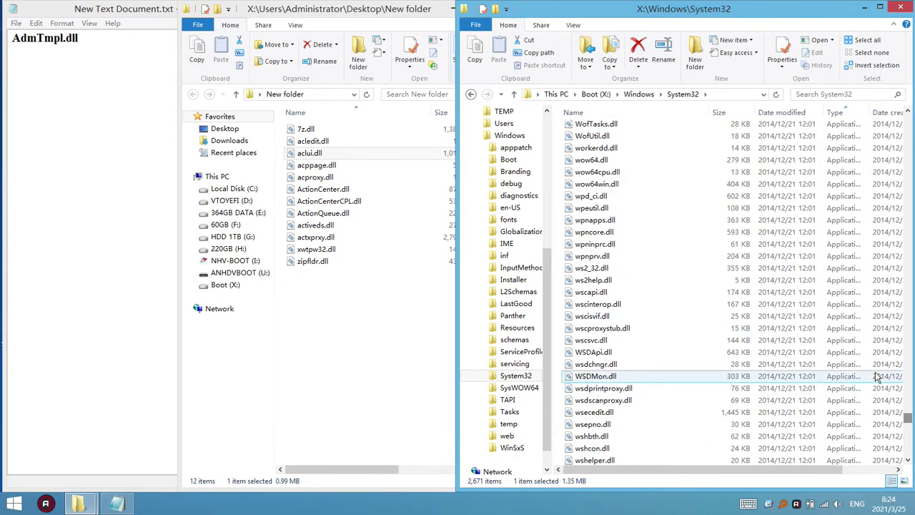
scroll(849, 386, "down", 20)
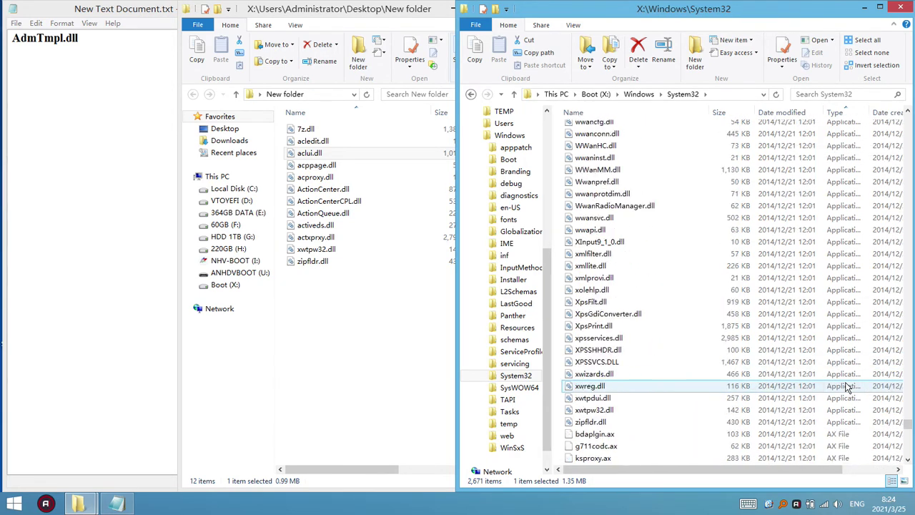
left_click(822, 384, "shift")
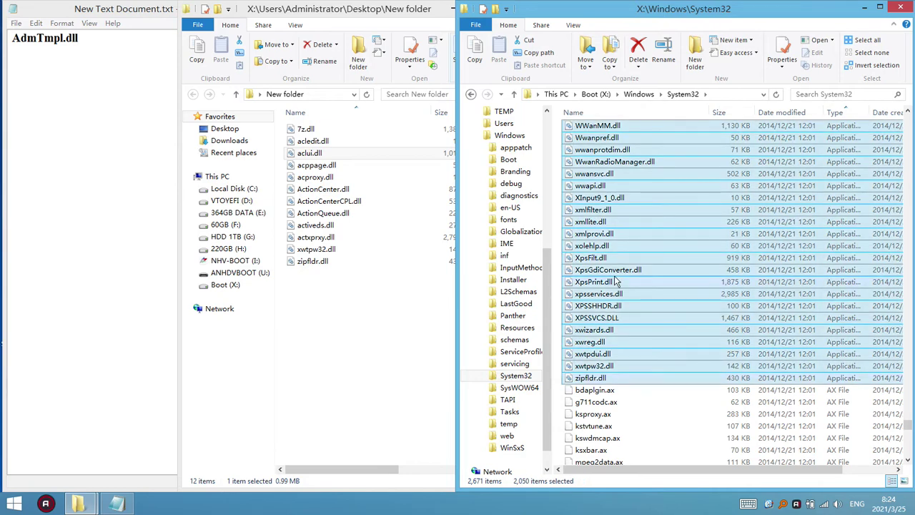
Step: Copy the selected .dll files into New folder and move the Interrupted Action dialog clear of the Notepad window
right_click(614, 281)
left_click(633, 331)
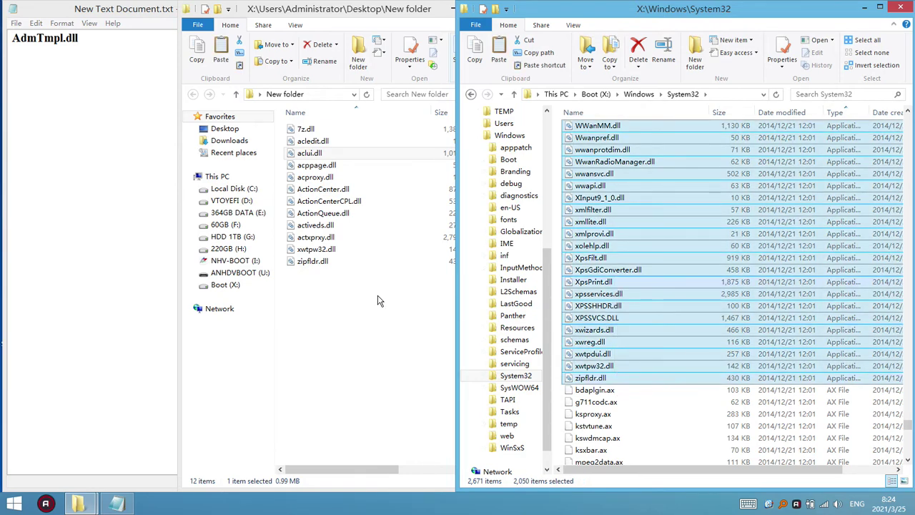
left_click(350, 323)
right_click(350, 323)
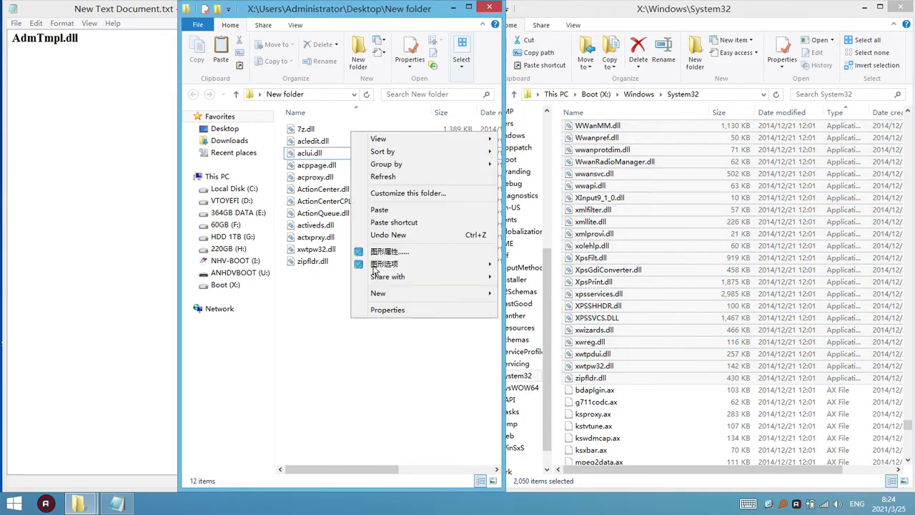
left_click(378, 210)
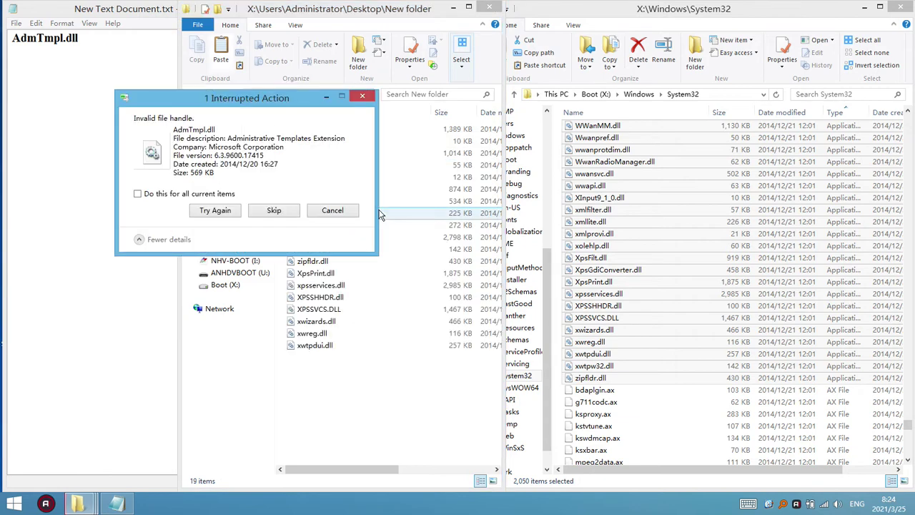
left_click_drag(278, 103, 421, 116)
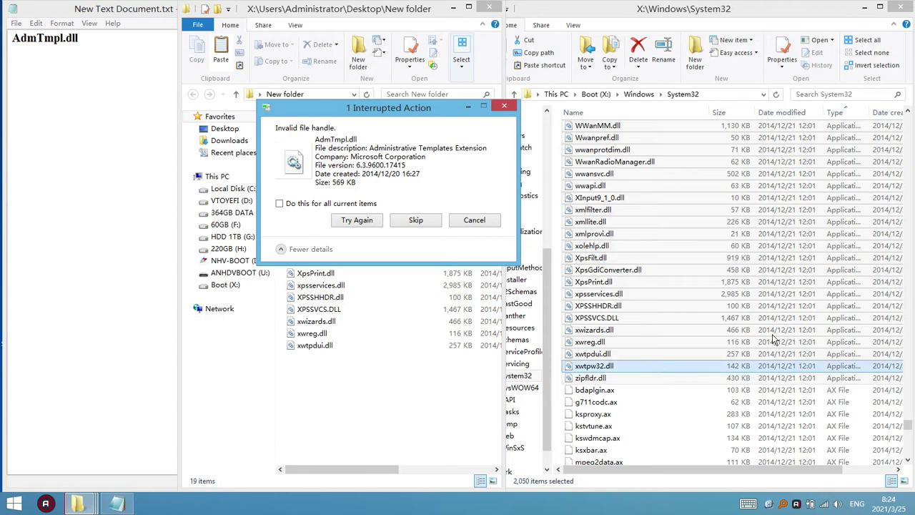
Step: Examine the System32 .dll files from the end of the type-sorted list back to the names beginning with A
left_click(724, 234)
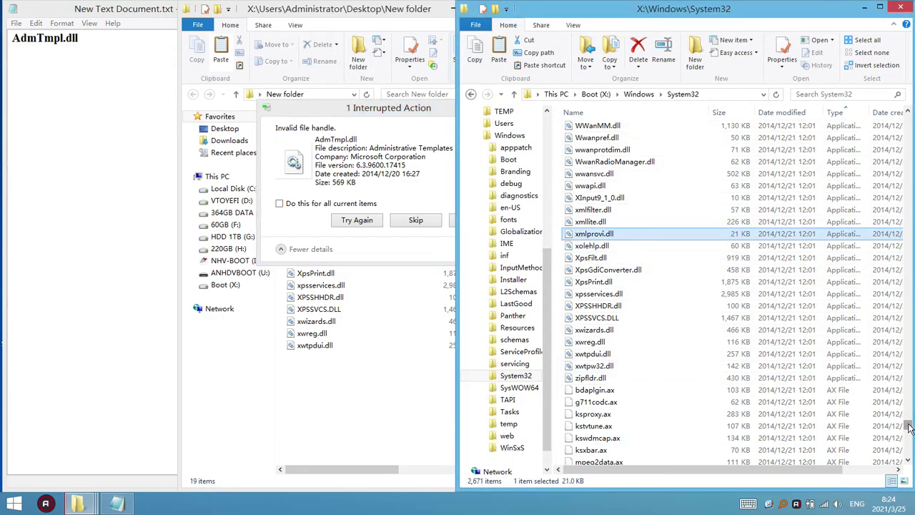
left_click(707, 185)
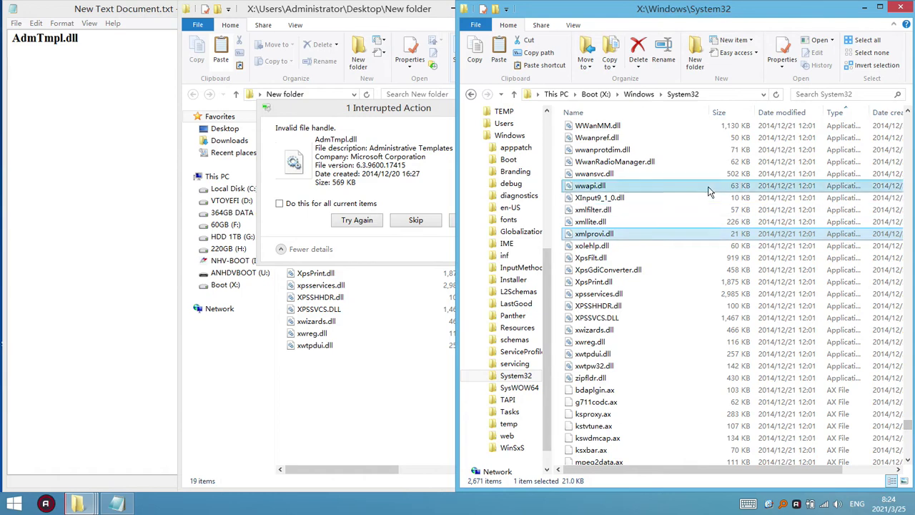
scroll(710, 192, "up", 10)
scroll(710, 191, "up", 6)
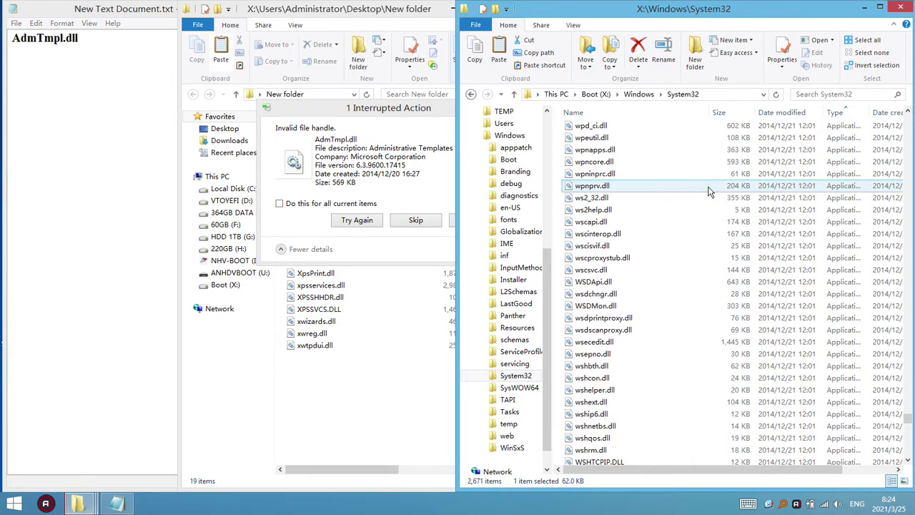
scroll(709, 191, "up", 7)
scroll(710, 191, "up", 4)
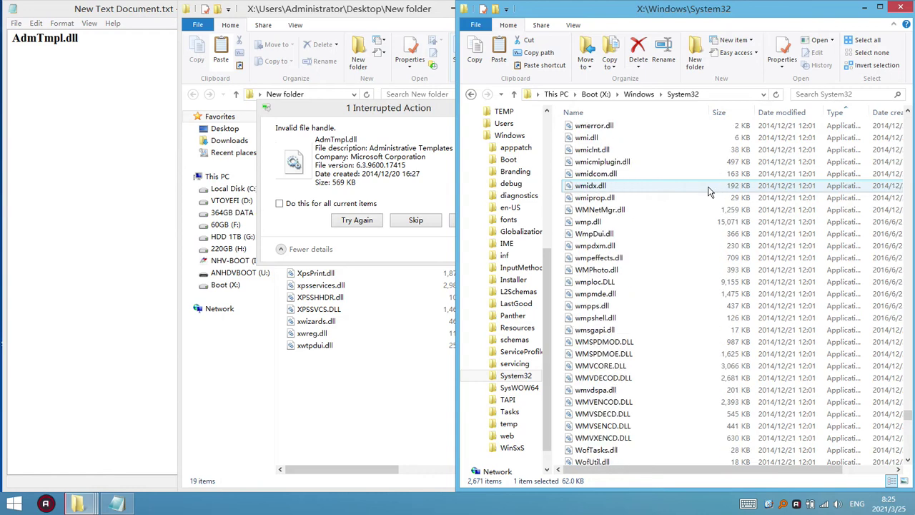
scroll(710, 192, "up", 5)
scroll(710, 192, "up", 11)
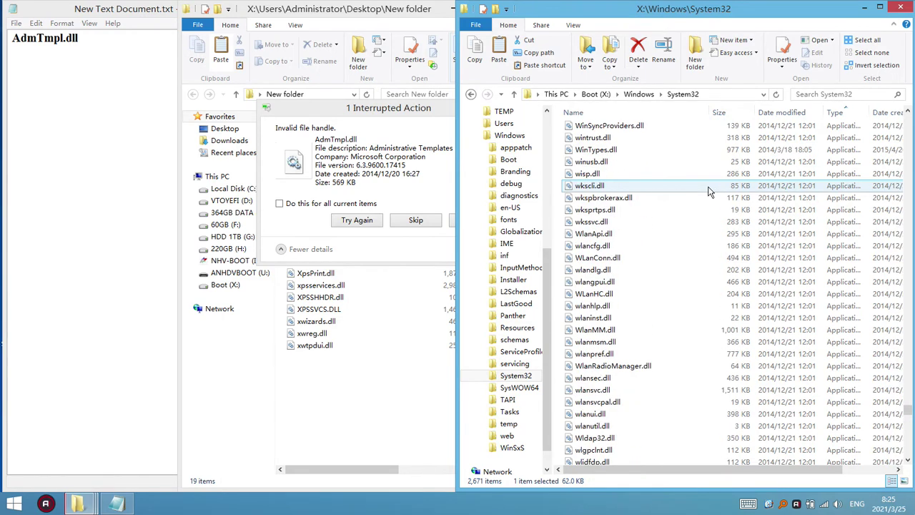
scroll(709, 191, "up", 7)
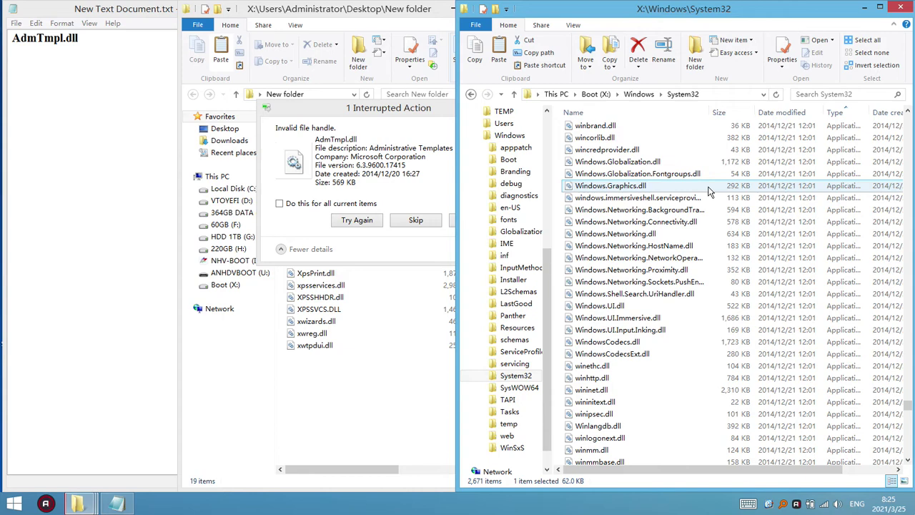
scroll(710, 191, "up", 6)
scroll(710, 192, "up", 6)
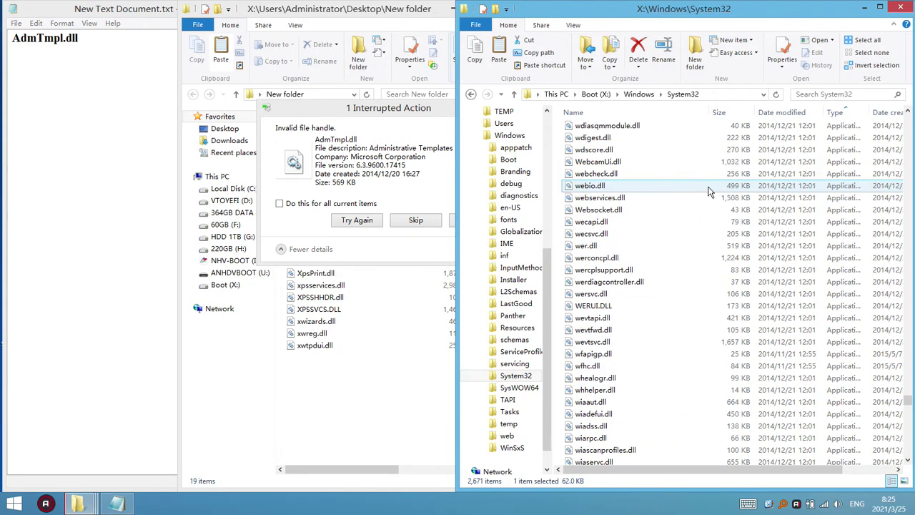
scroll(709, 191, "up", 20)
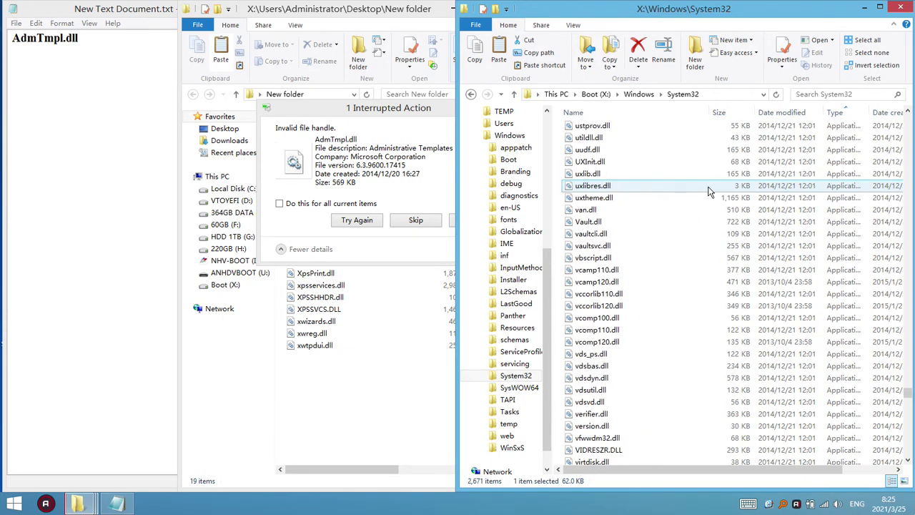
scroll(710, 192, "up", 13)
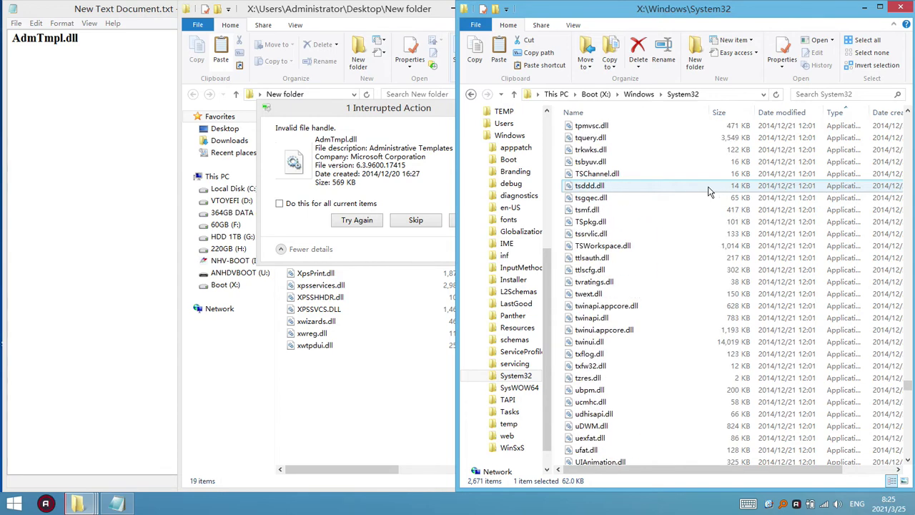
scroll(612, 270, "up", 6)
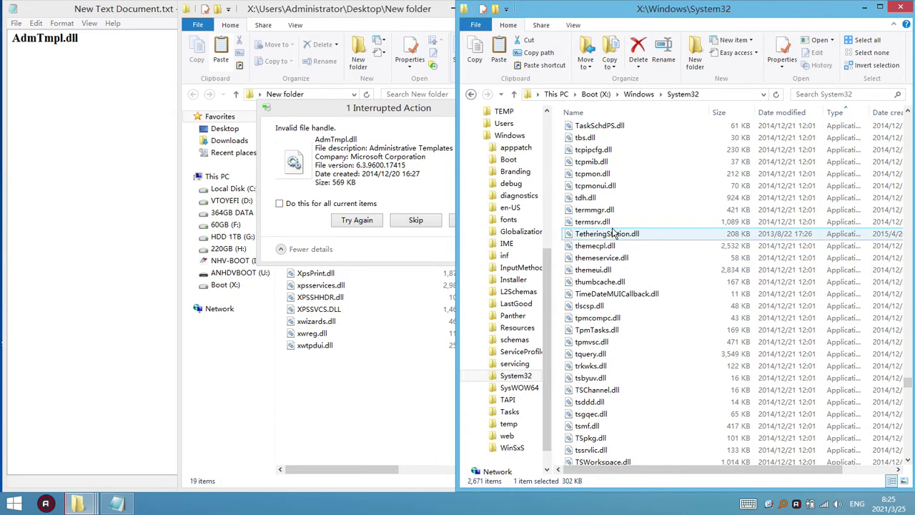
left_click_drag(909, 384, 899, 212)
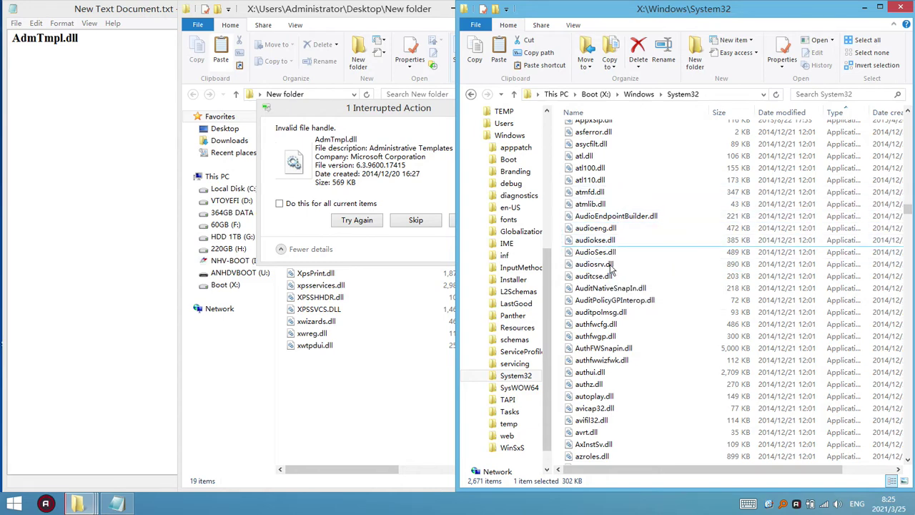
left_click(636, 348)
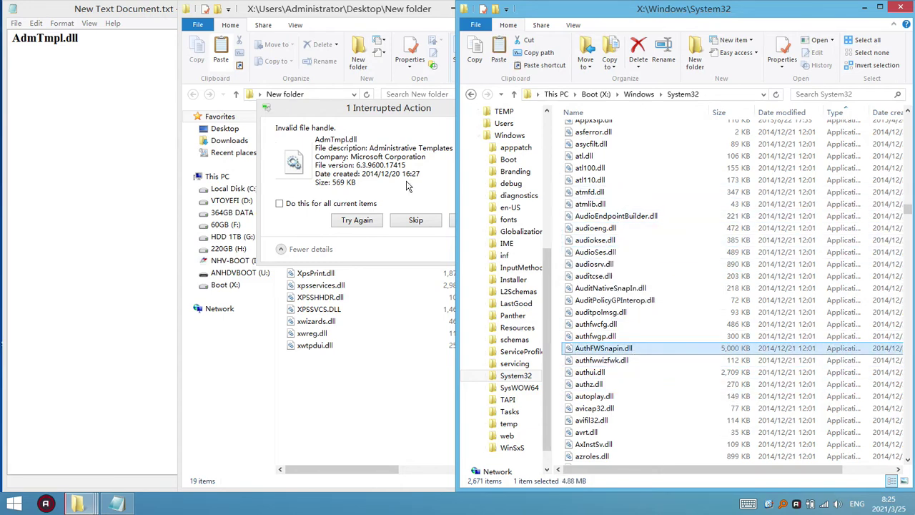
Step: Sort System32 by name, select AdmTmpl.dll, and bring the Interrupted Action dialog to the front
left_click(614, 107)
left_click(581, 145)
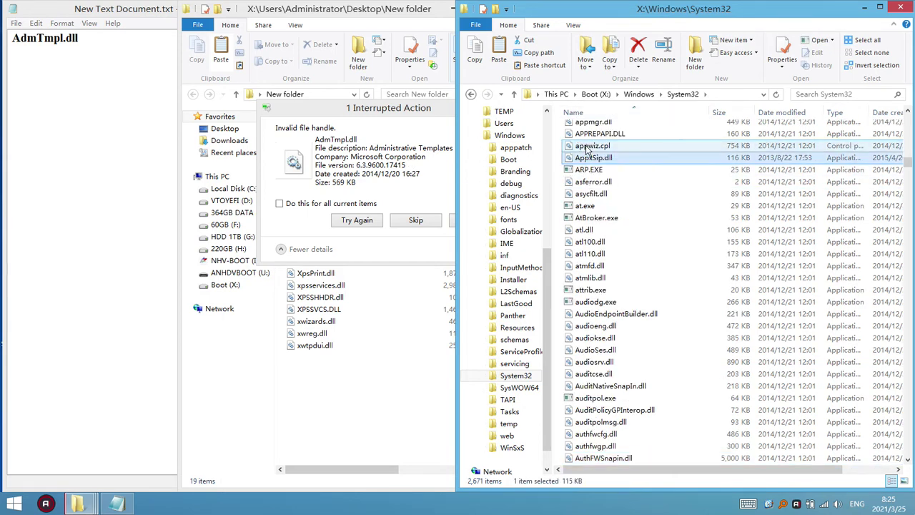
type("adm")
left_click(433, 147)
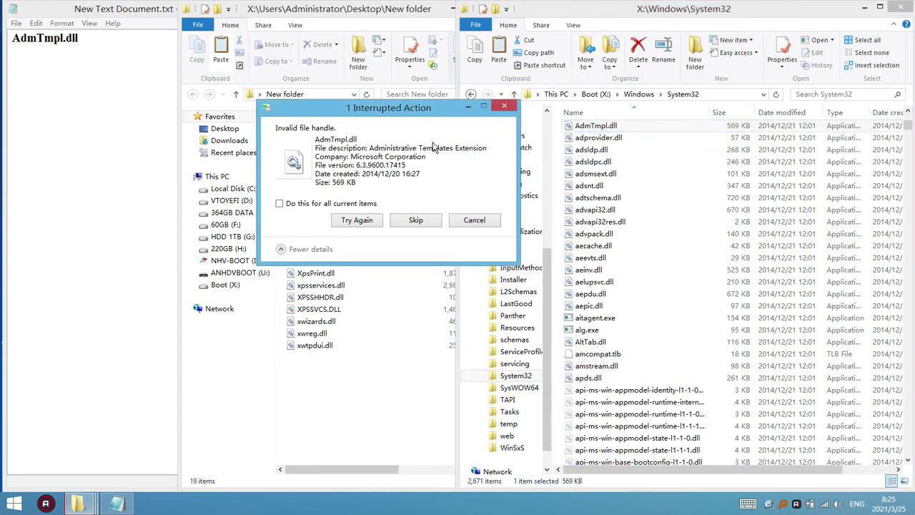
Step: Skip AdmTmpl.dll in the interrupted copy and locate adprovider.dll and the neighbouring adsldp.dll in System32
left_click(416, 220)
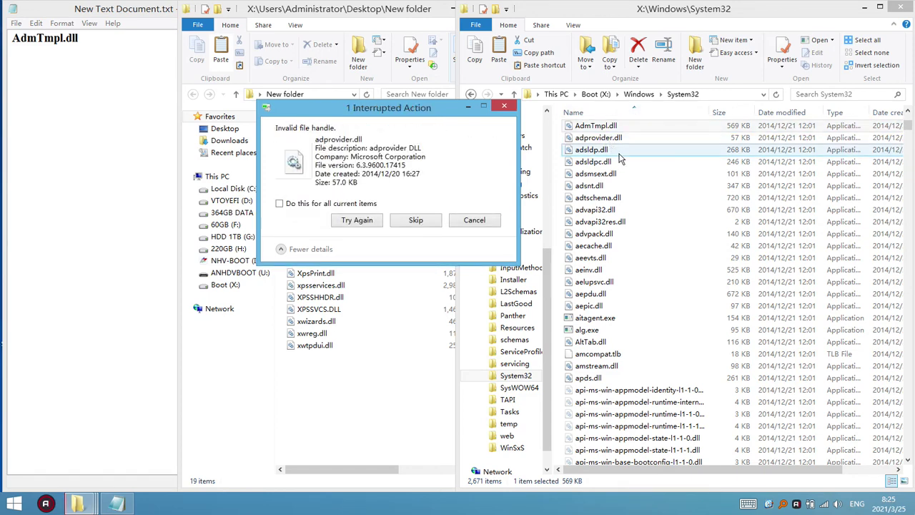
left_click(606, 139)
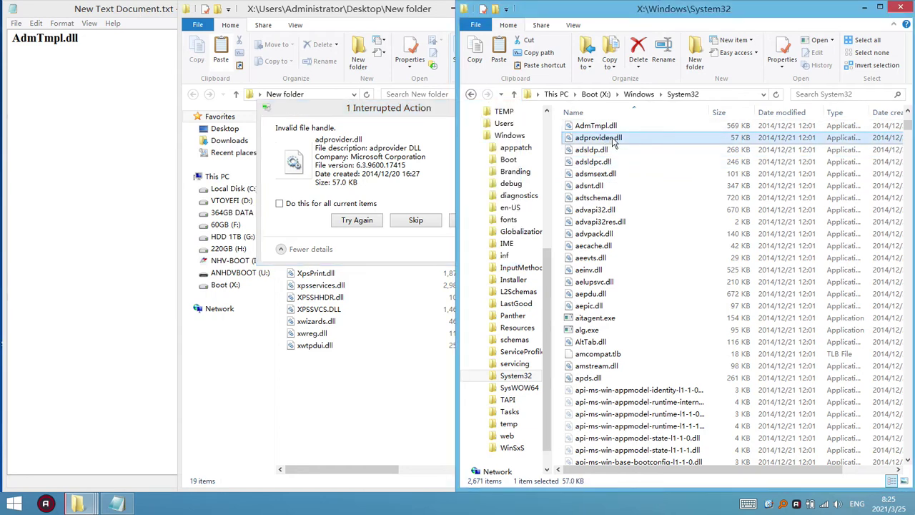
left_click(604, 150)
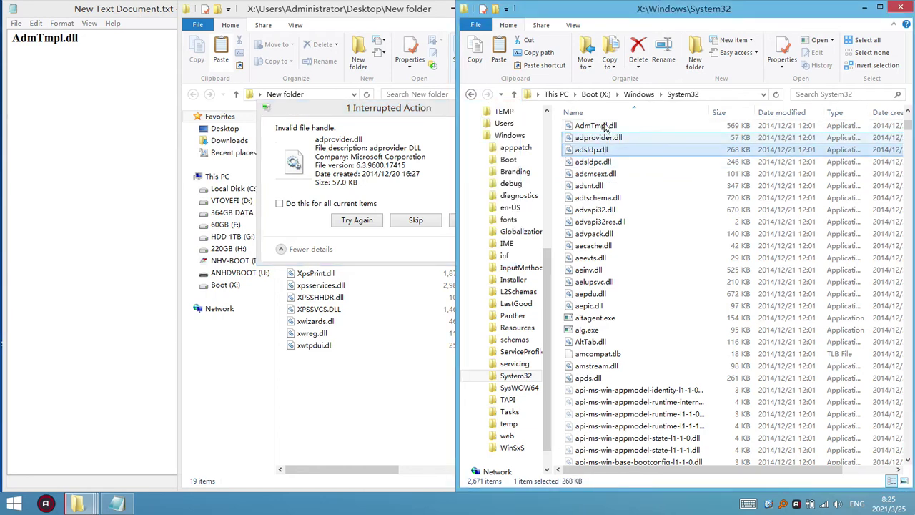
Step: Examine the System32 files around the names starting with "as" and "appw" in descending and ascending name order
left_click(604, 114)
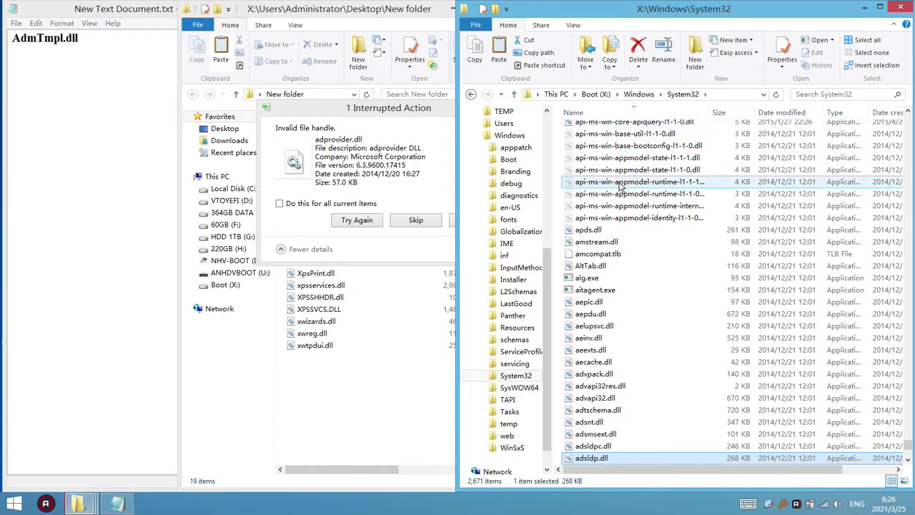
type("as")
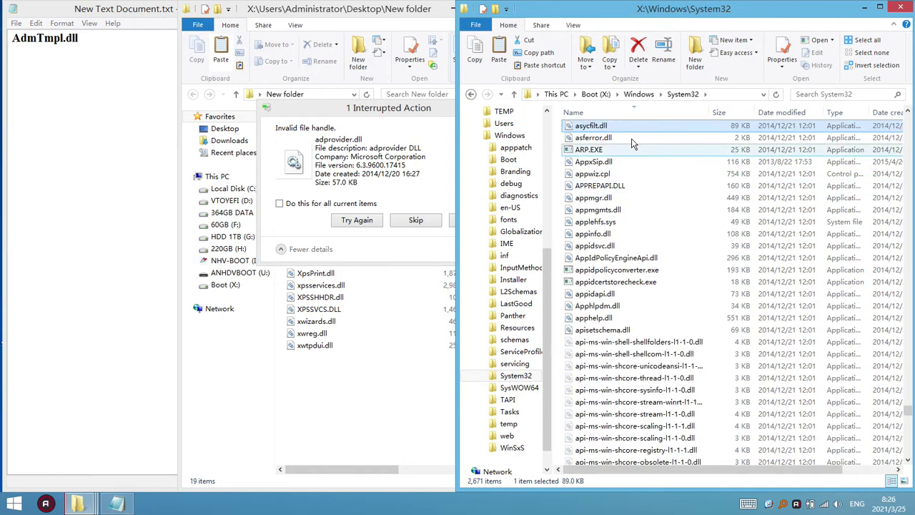
type("appw")
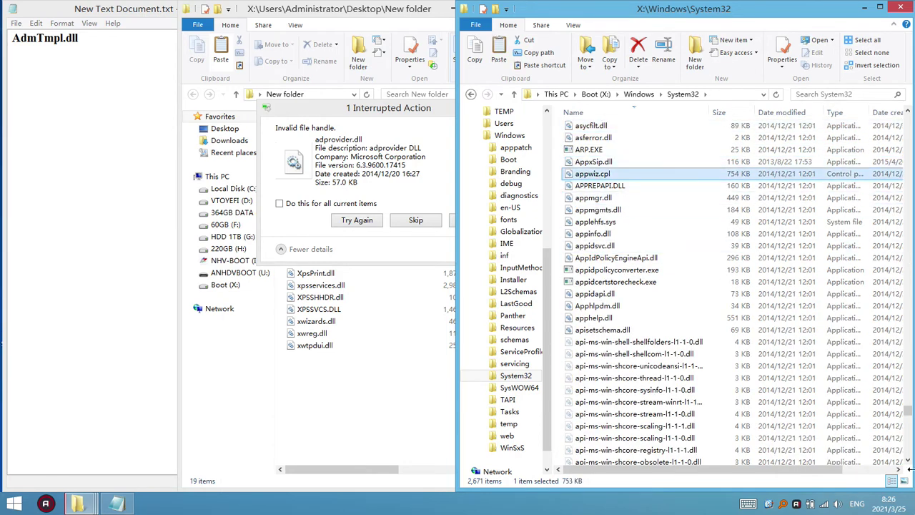
left_click_drag(907, 419, 790, 136)
left_click(629, 113)
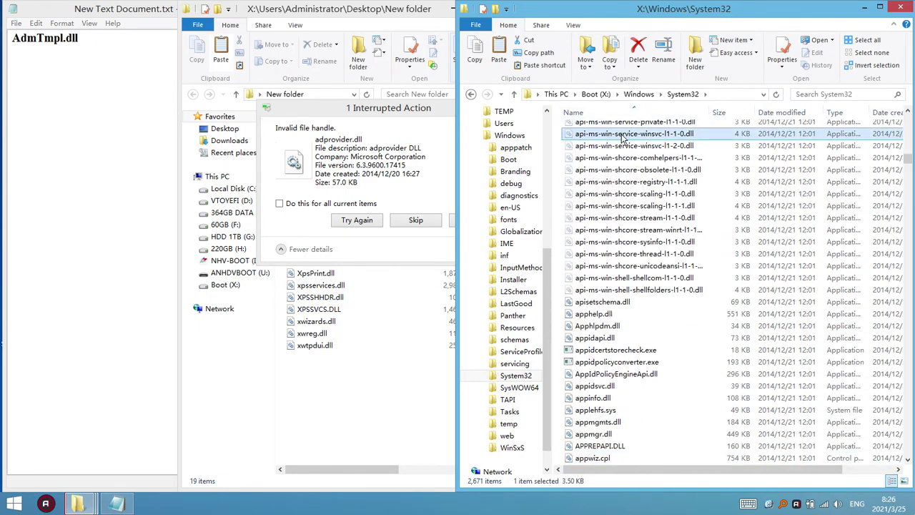
type("as")
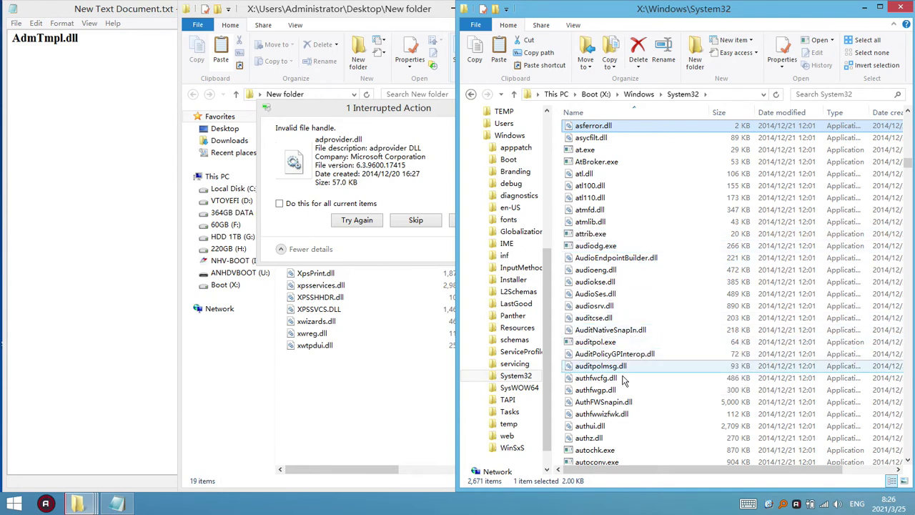
left_click(629, 365)
scroll(632, 365, "down", 5)
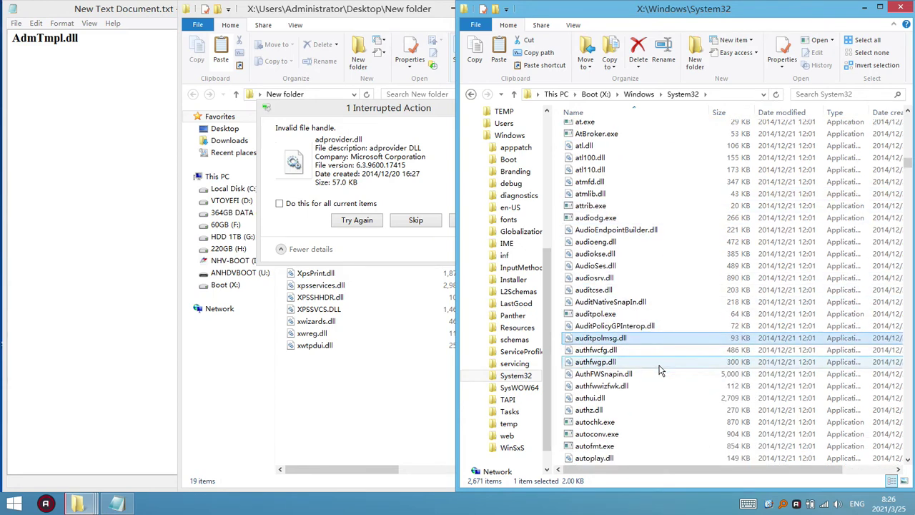
left_click_drag(908, 166, 908, 116)
left_click_drag(611, 158, 603, 178)
type("as")
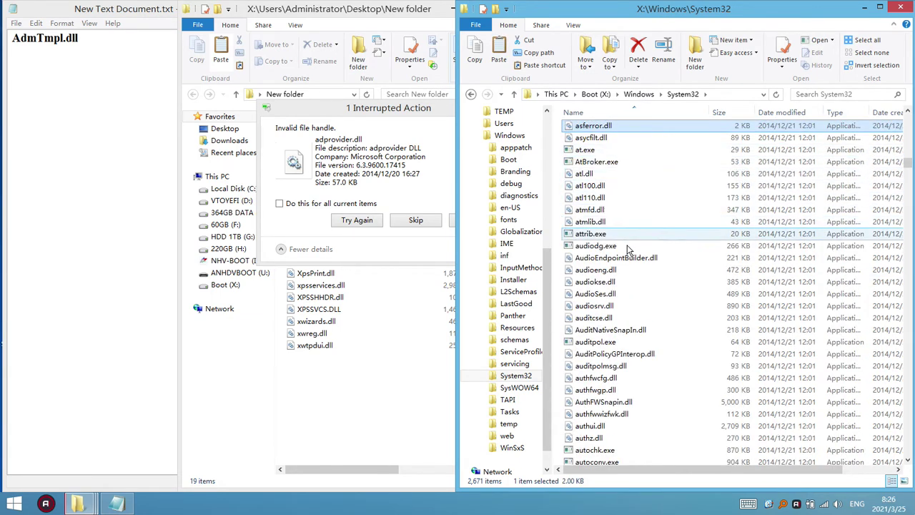
key("Down")
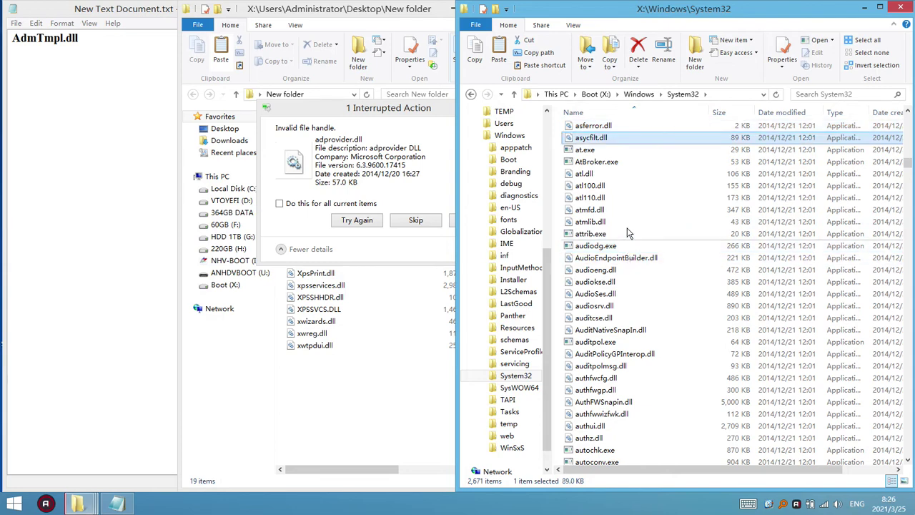
Step: Sort System32 by name in descending order and examine the files from asycfilt.dll through the api-ms-win entries
left_click(618, 112)
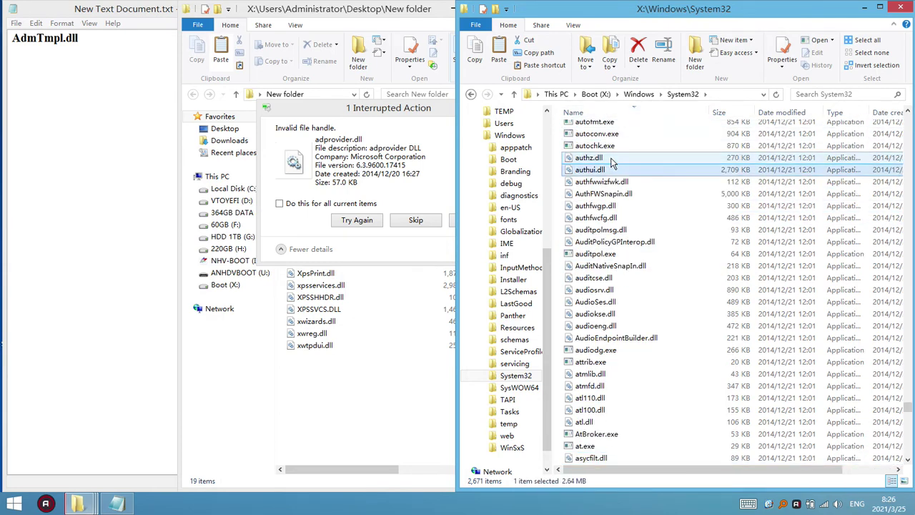
scroll(621, 264, "down", 6)
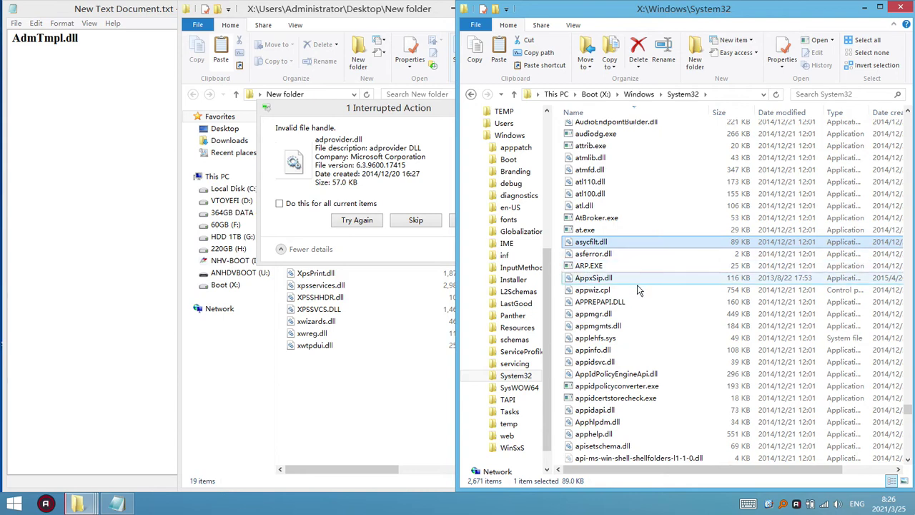
key("Down")
key("Down")
key("Down")
key("Down")
key("Down")
key("Down")
key("Down")
key("Down")
key("Down")
key("Down")
key("Down")
key("Down")
key("Down")
key("Down")
key("Down")
key("Down")
key("Down")
key("Down")
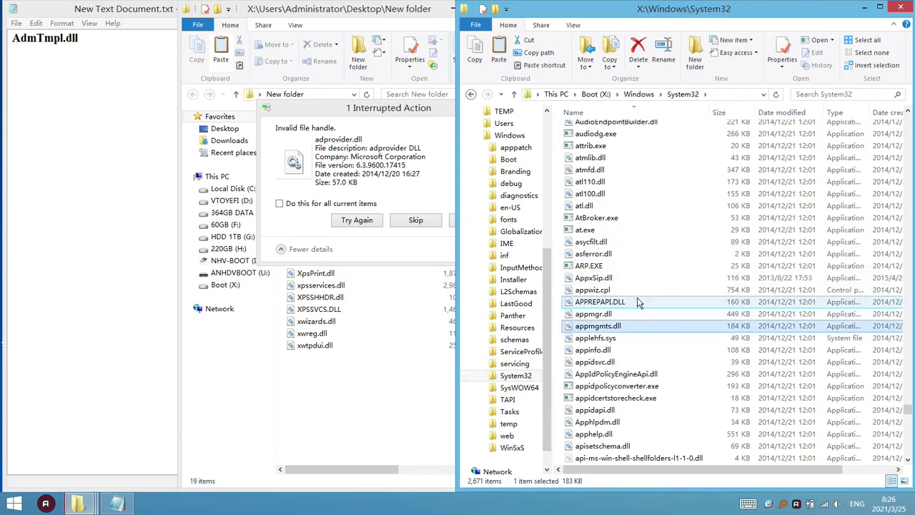
scroll(684, 254, "down", 9)
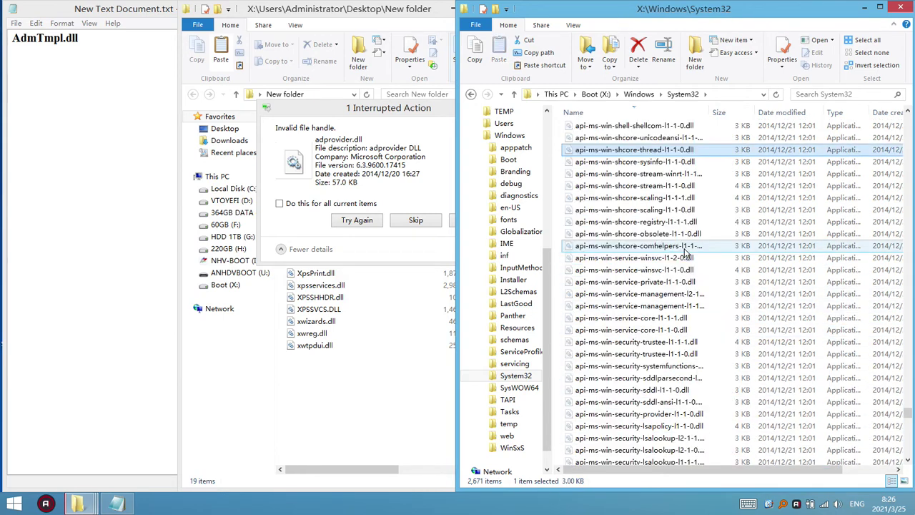
key("Down")
key("Down")
key("Down")
key("Down")
key("Down")
key("Down")
key("Down")
key("Down")
key("Down")
key("Down")
key("Down")
key("Down")
key("Down")
key("Down")
key("Down")
key("Down")
key("Down")
key("Down")
key("Down")
key("Down")
key("Down")
key("Down")
key("Down")
key("Down")
key("Down")
key("Down")
key("Down")
key("Down")
key("Down")
key("Down")
key("Down")
key("Down")
key("Down")
key("Down")
key("Down")
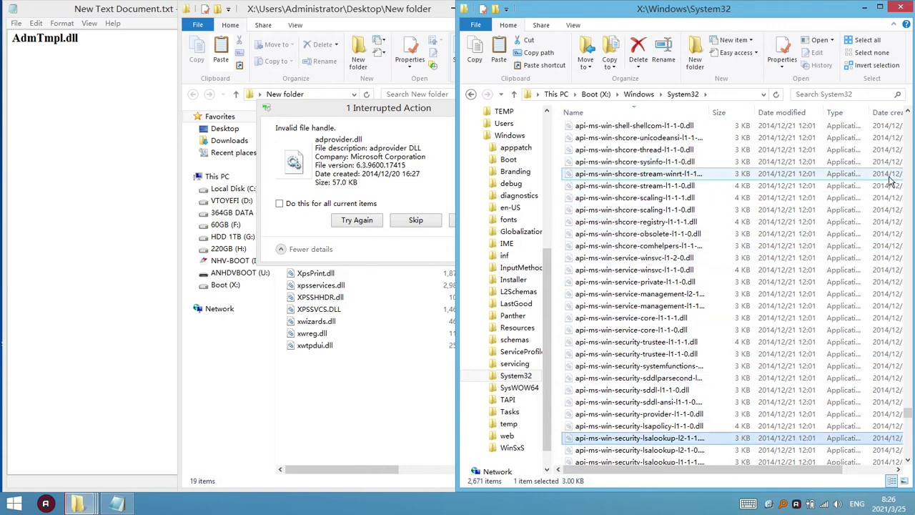
key("Down")
key("Down")
key("Down")
key("Down")
key("Down")
key("Down")
key("Down")
key("Down")
key("Down")
key("Down")
key("Down")
key("Down")
key("Down")
key("Down")
key("Down")
key("Down")
key("Down")
key("Down")
key("Down")
key("Down")
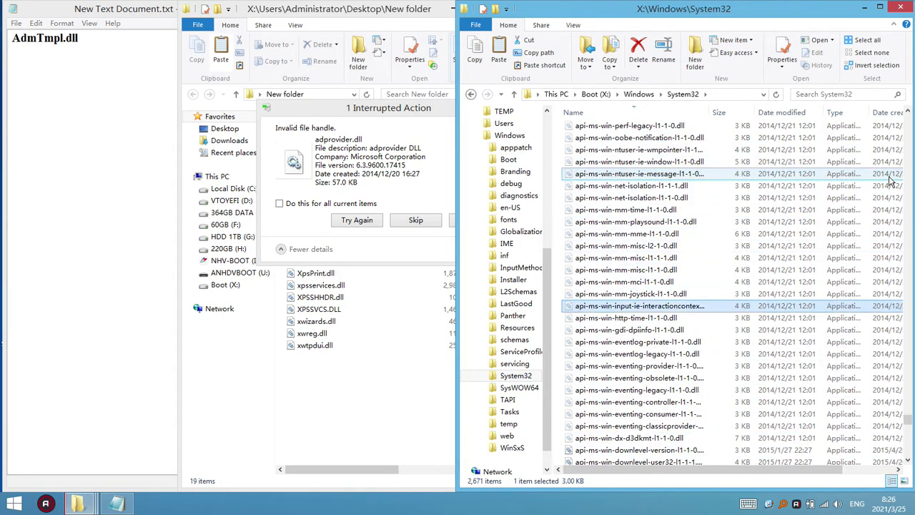
key("Down")
key("Down")
key("Down")
key("Down")
key("Down")
key("Down")
key("Down")
key("Down")
key("Down")
key("Down")
key("Down")
key("Down")
key("Down")
key("Down")
key("Down")
key("Down")
key("Down")
key("Down")
key("Down")
key("Down")
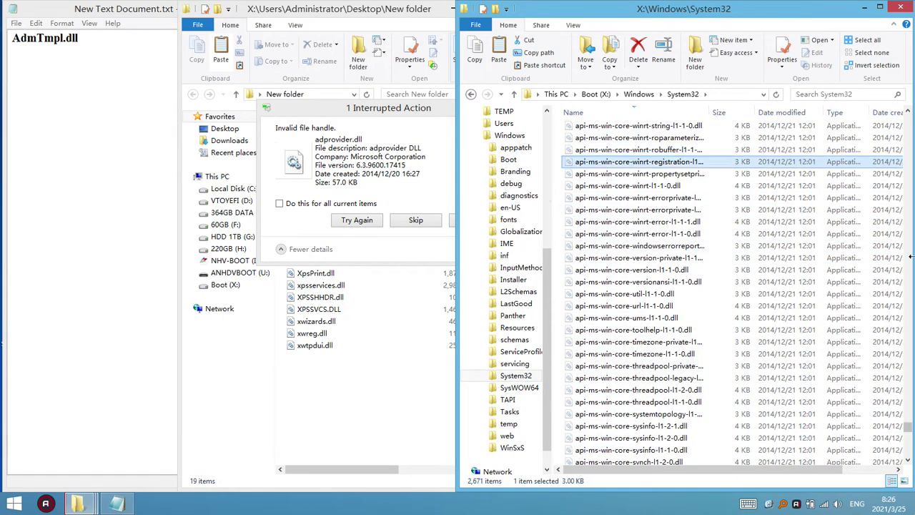
Step: Return System32 to ascending name order and locate AdmTmpl.dll among the files starting with A
left_click_drag(909, 429, 909, 163)
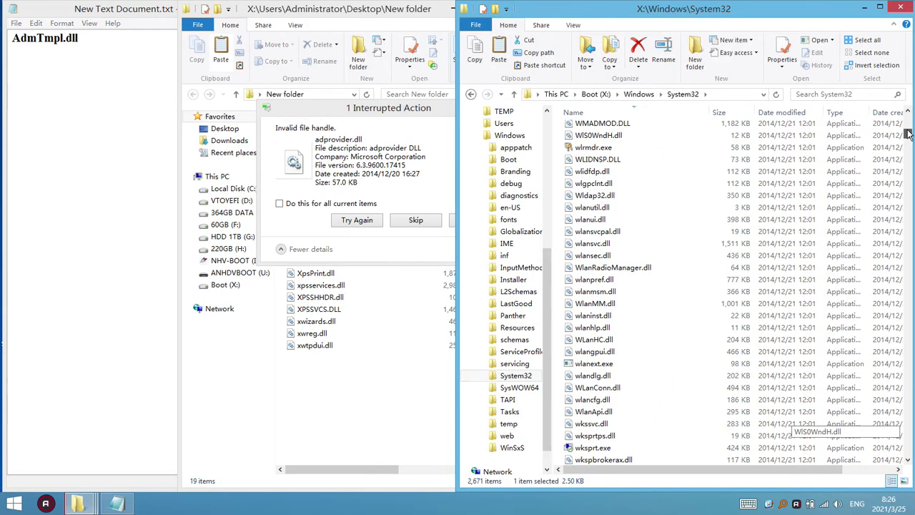
left_click(629, 112)
left_click(631, 112)
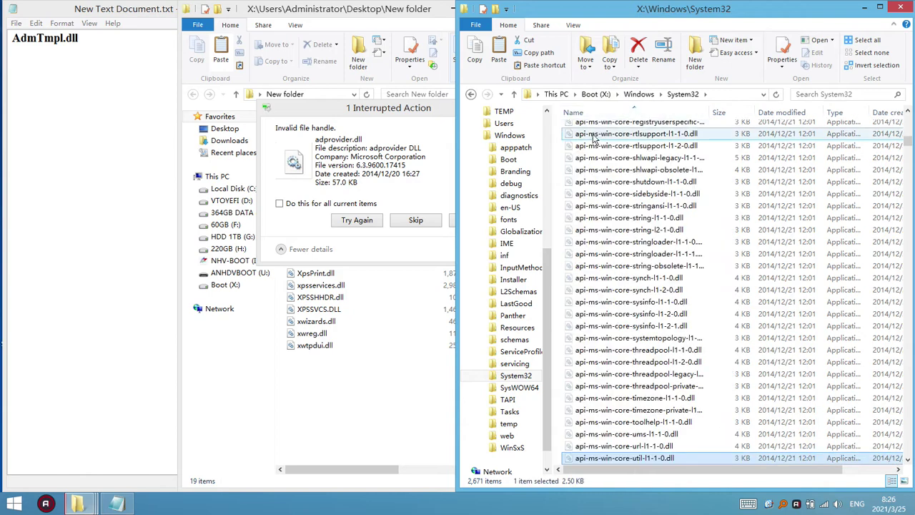
left_click(592, 134)
type("as")
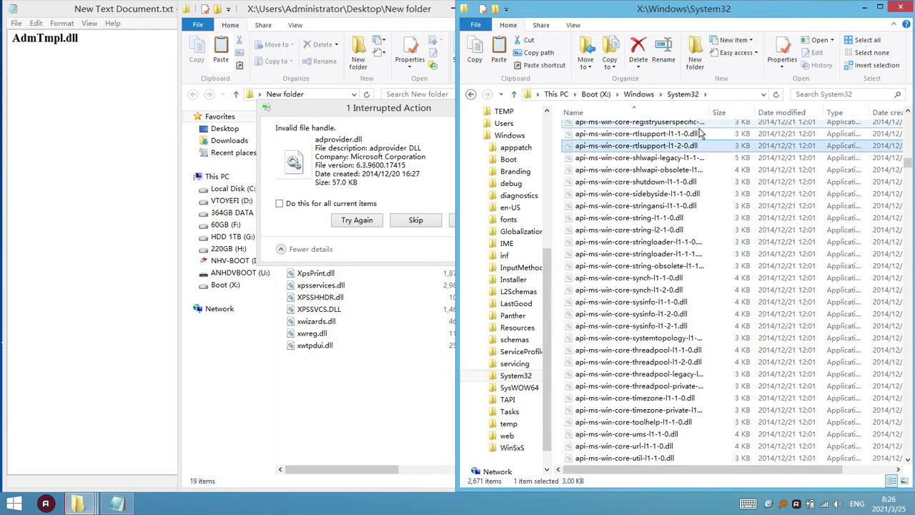
left_click_drag(908, 162, 908, 118)
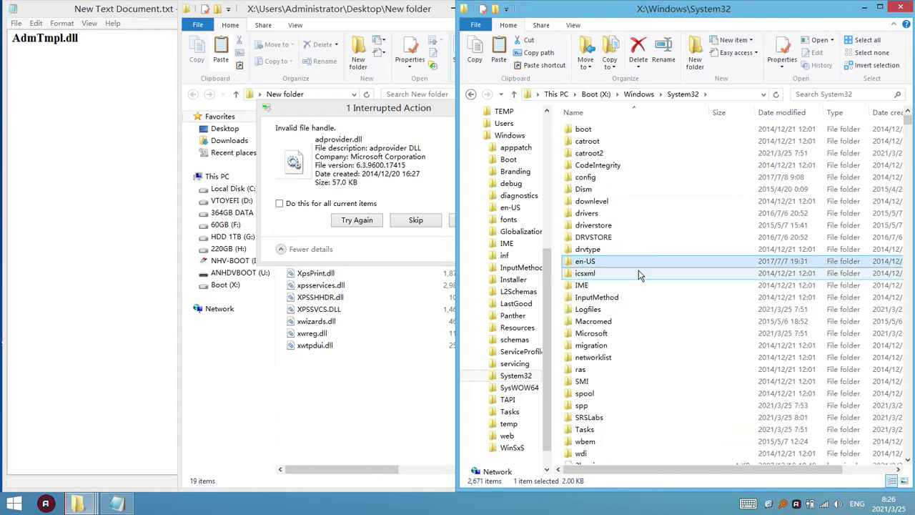
scroll(640, 275, "down", 5)
scroll(639, 276, "down", 5)
left_click(615, 217)
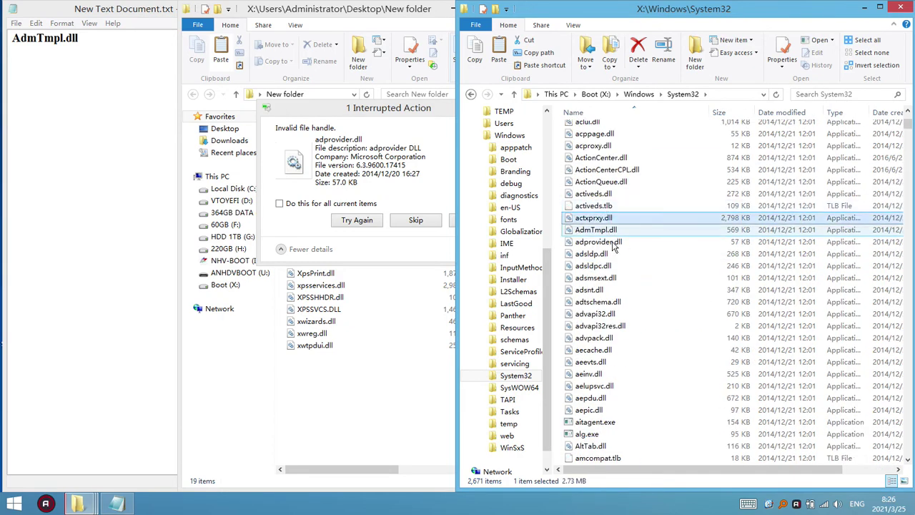
key("Down")
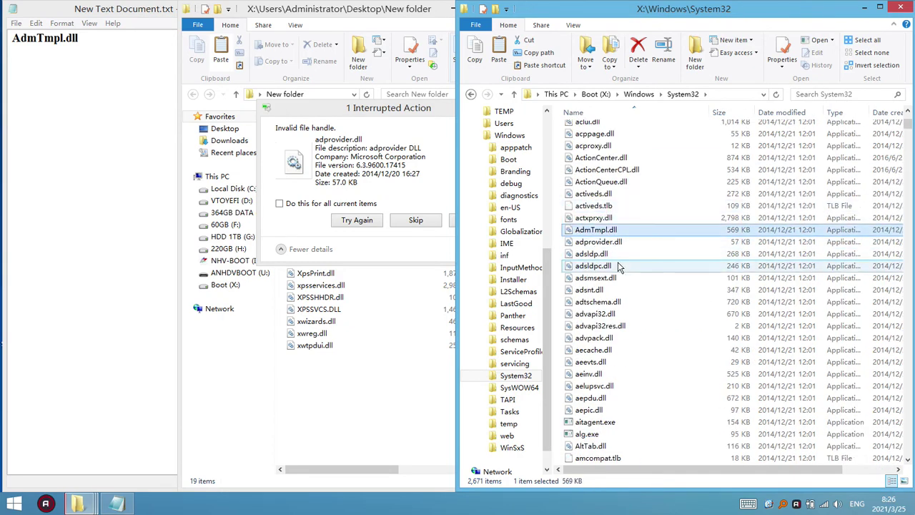
left_click(314, 152)
Step: Try to copy AdmTmpl.dll and adprovider.dll together to Boot (X:), skipping AdmTmpl.dll in the second interrupted action
left_click(602, 247)
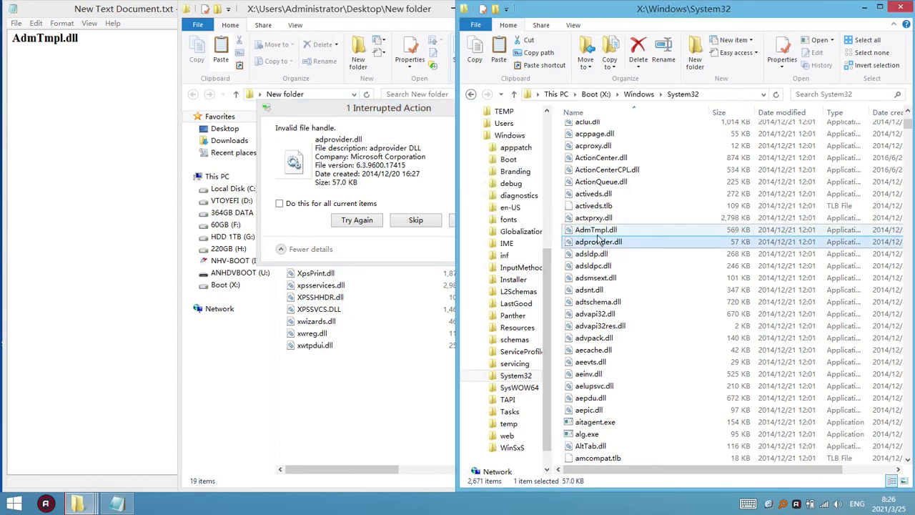
left_click(599, 233, "ctrl")
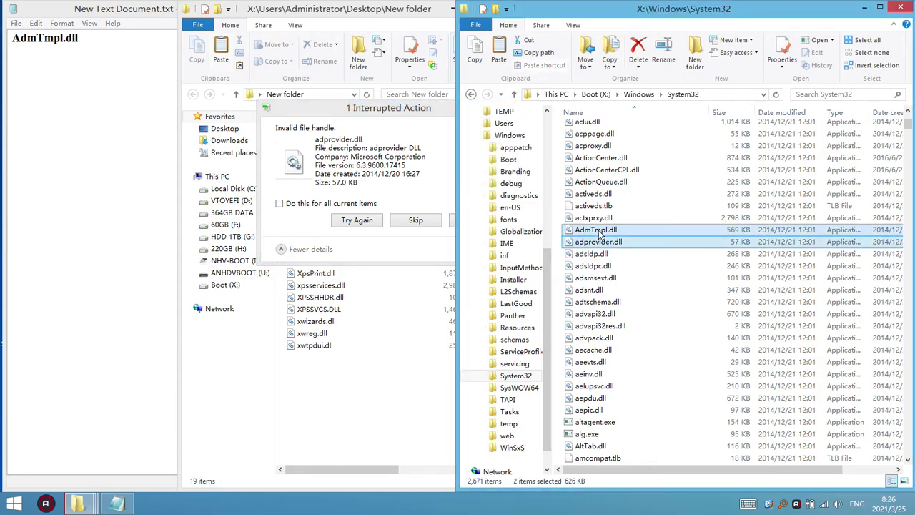
key("ctrl+c")
left_click(329, 412)
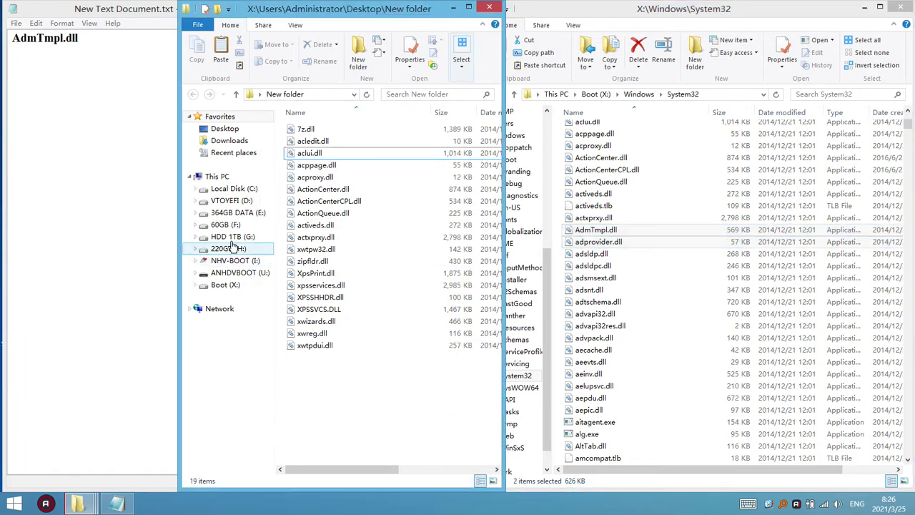
right_click(219, 286)
left_click(270, 233)
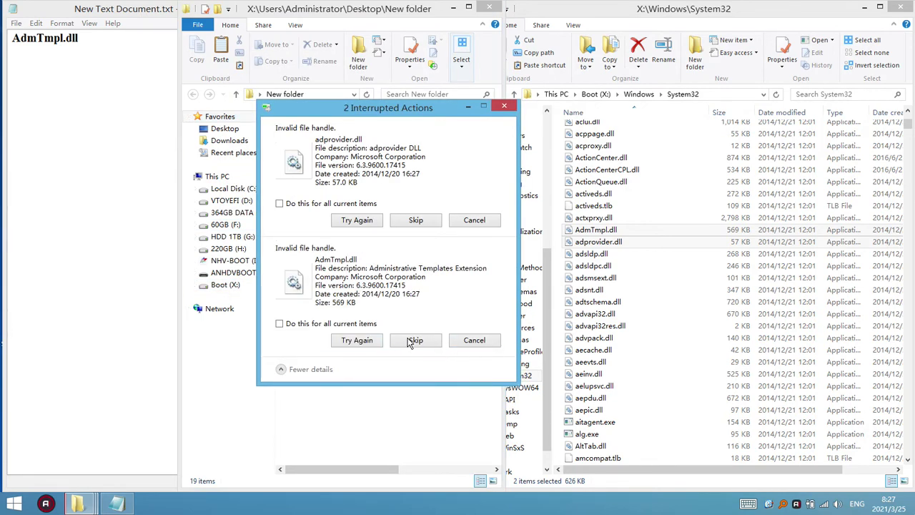
left_click(415, 340)
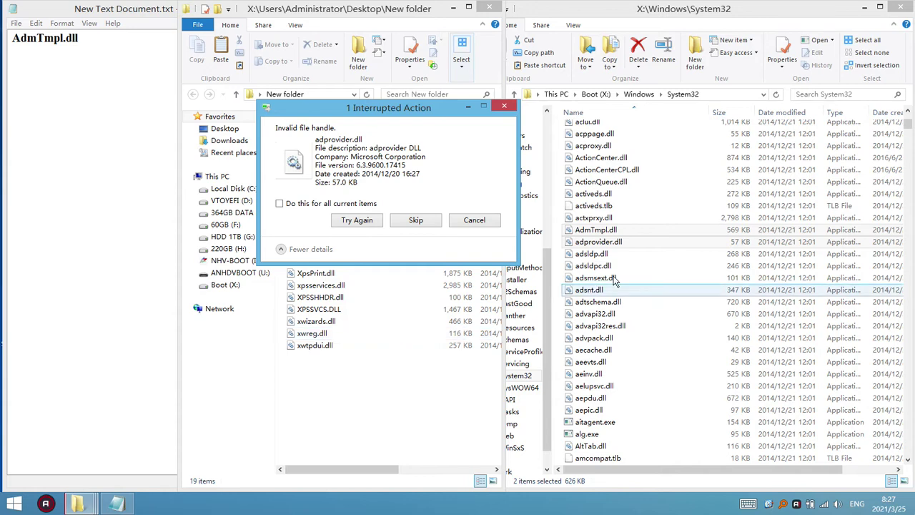
Step: Copy the full file name of adprovider.dll from System32 and add it on the second line of New Text Document.txt
left_click(611, 253)
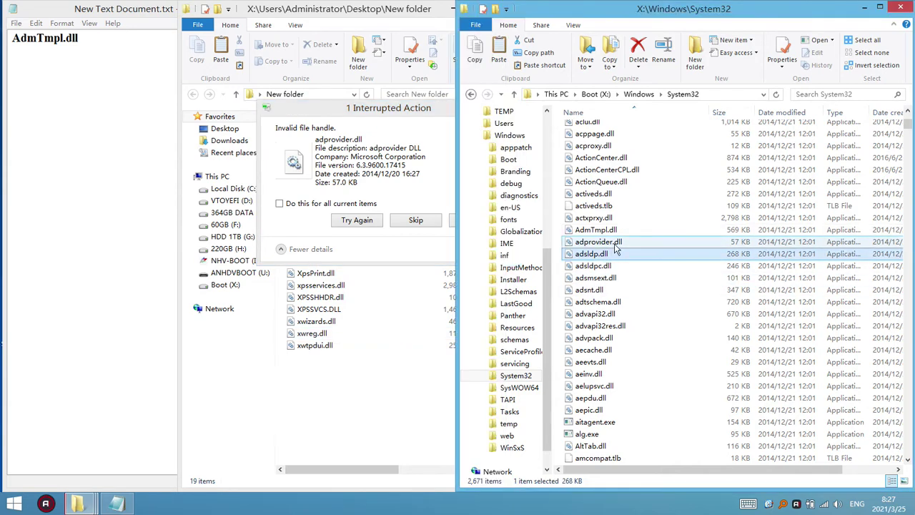
left_click(621, 243)
left_click(628, 242)
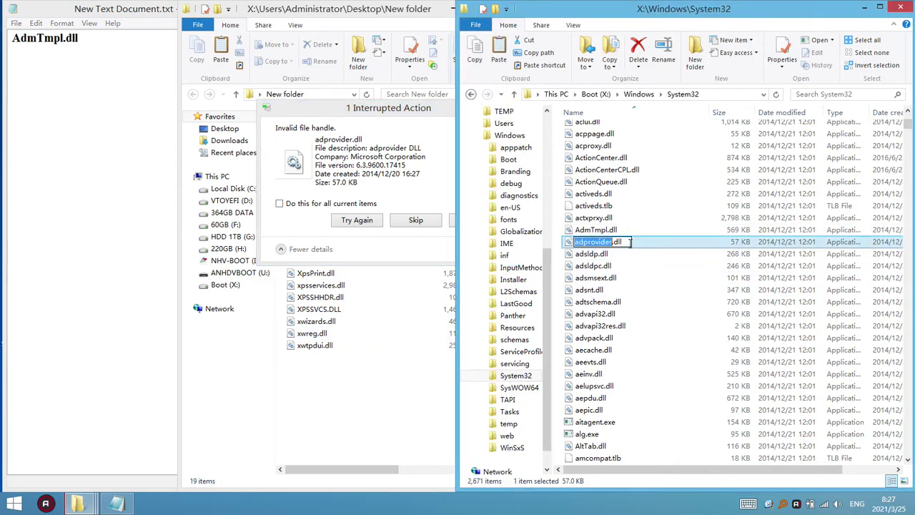
key("ctrl+c")
left_click(41, 40)
left_click(39, 50)
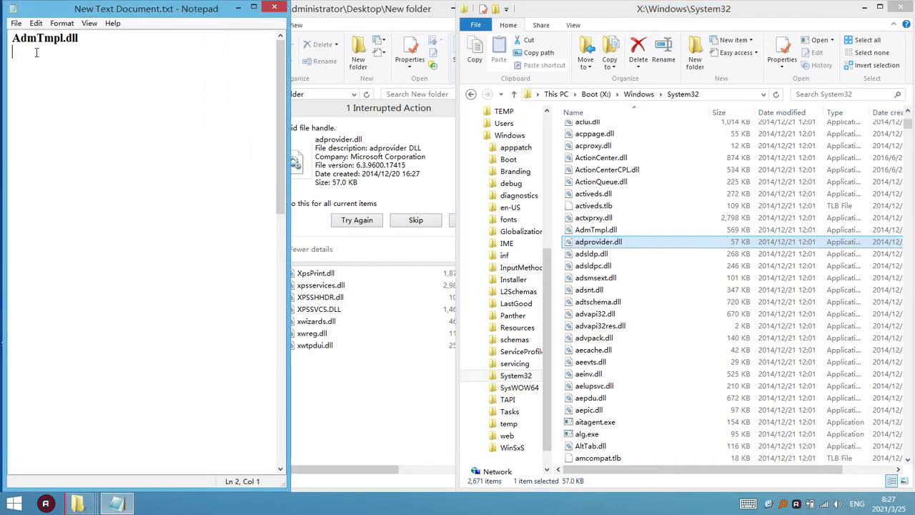
key("ctrl+v")
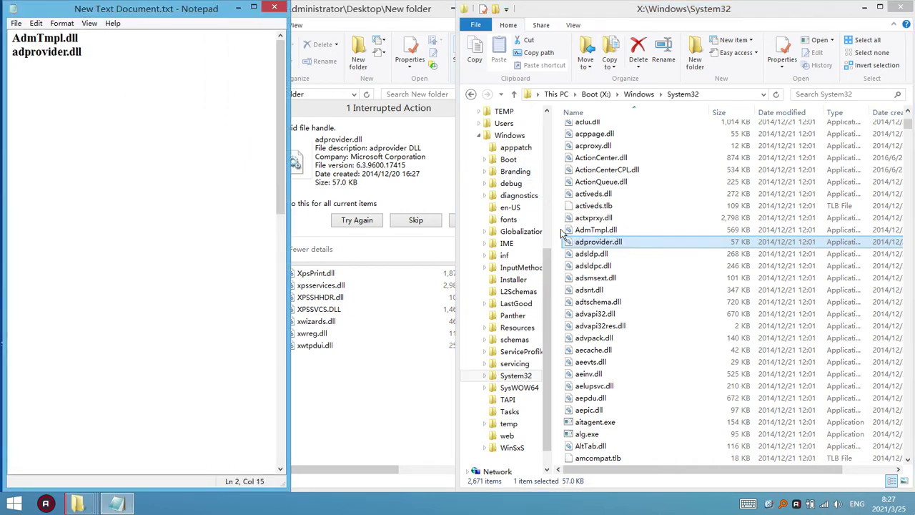
Step: Select adsldp.dll in System32 and skip adprovider.dll in the interrupted copy
left_click(616, 254)
left_click(361, 241)
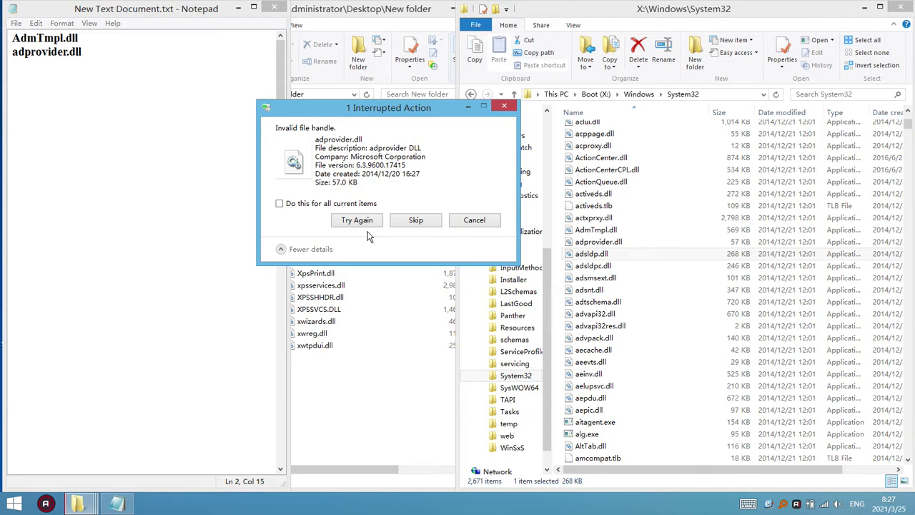
left_click(415, 219)
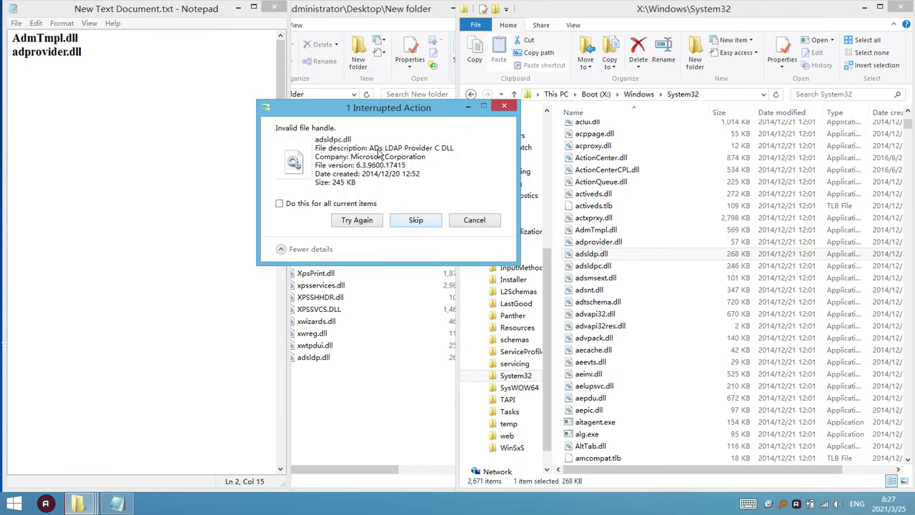
Step: Record adsldpc.dll from System32 on the third line of New Text Document.txt and skip that file in the interrupted copy
left_click(606, 266)
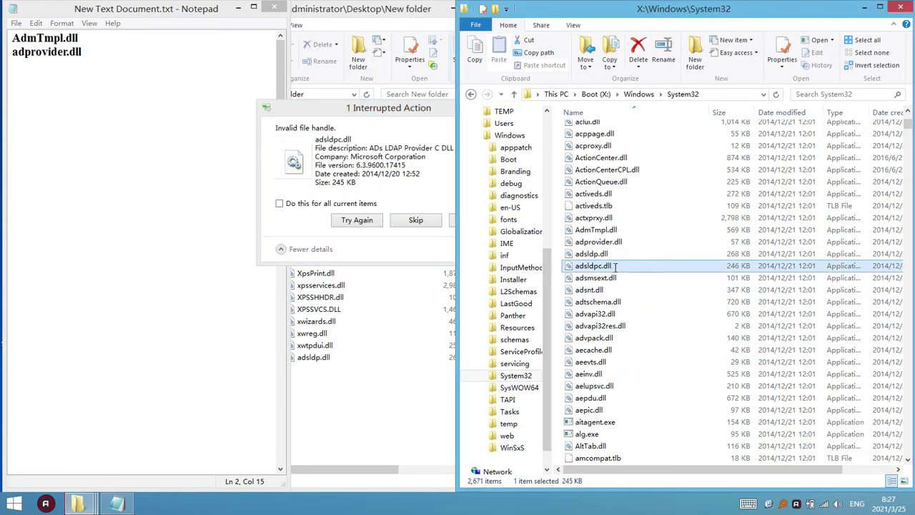
left_click(45, 89)
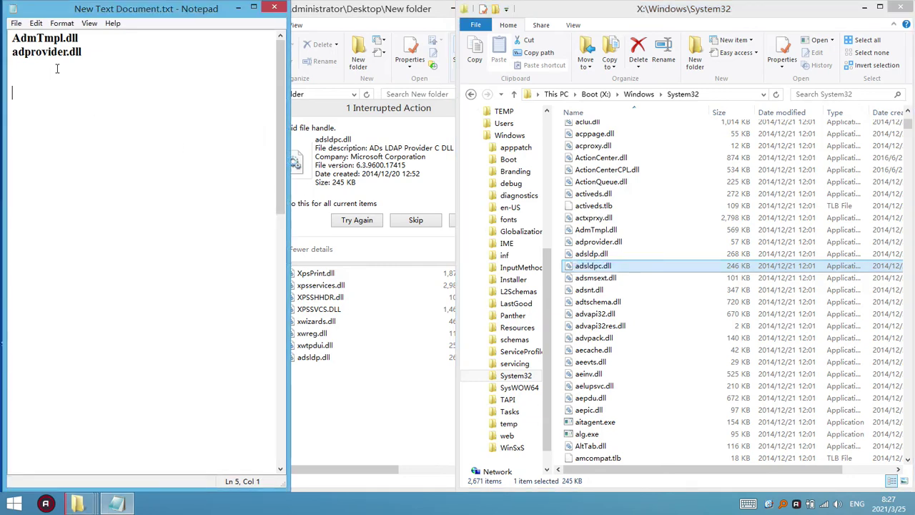
type("adsldpc.dll")
left_click(370, 249)
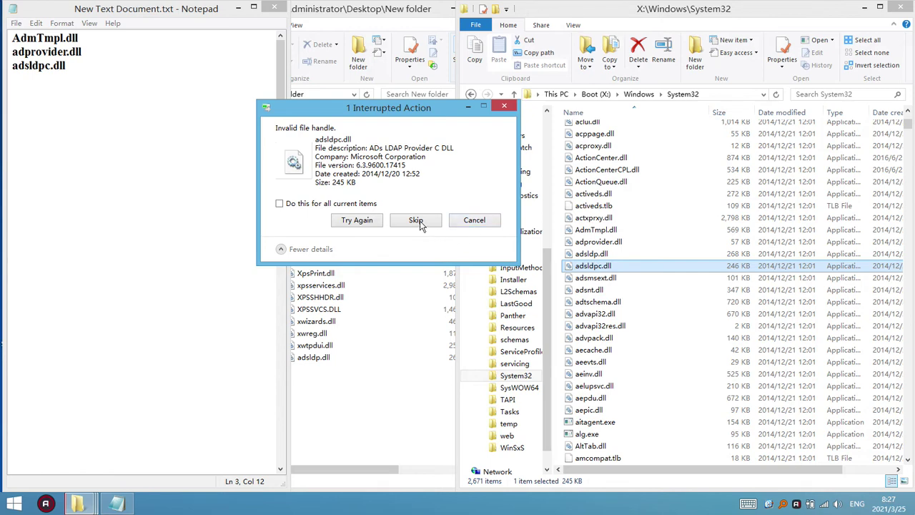
left_click(417, 220)
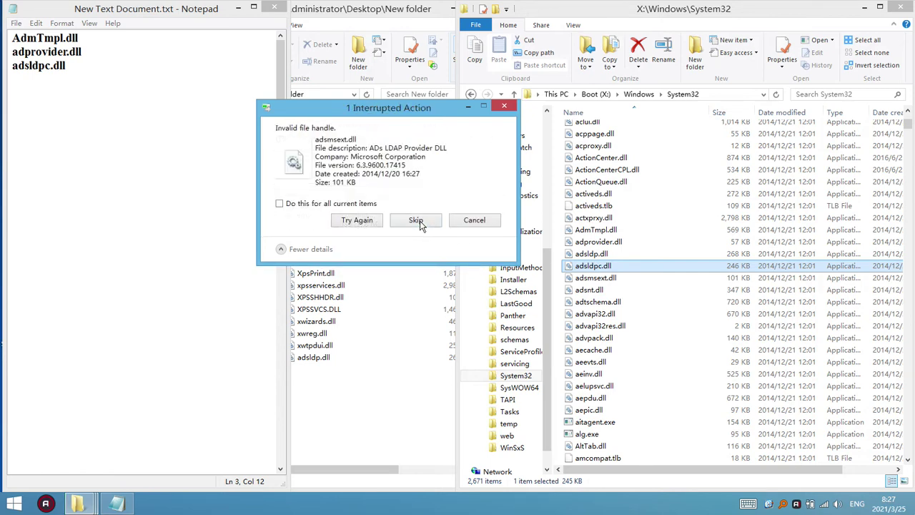
Step: Copy the full file name of adsmsext.dll onto the fourth line of New Text Document.txt and skip that file in the interrupted copy
left_click(606, 280)
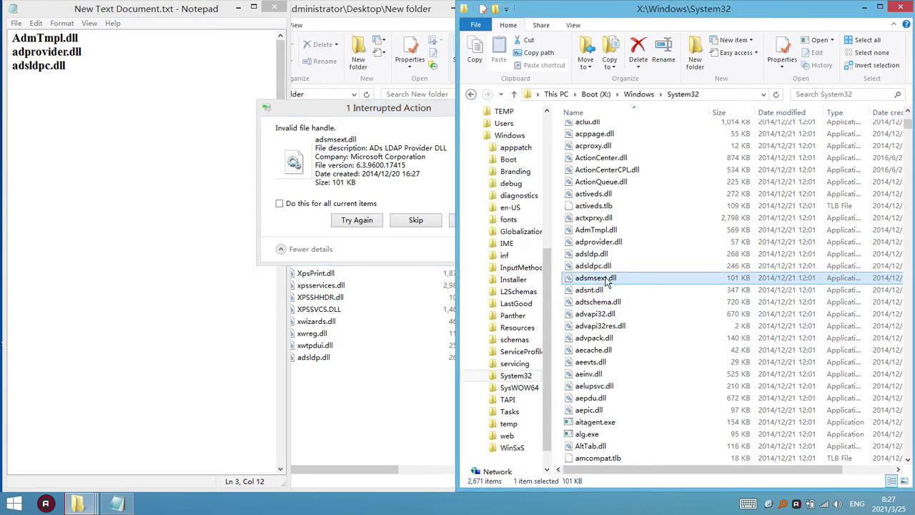
left_click(621, 278)
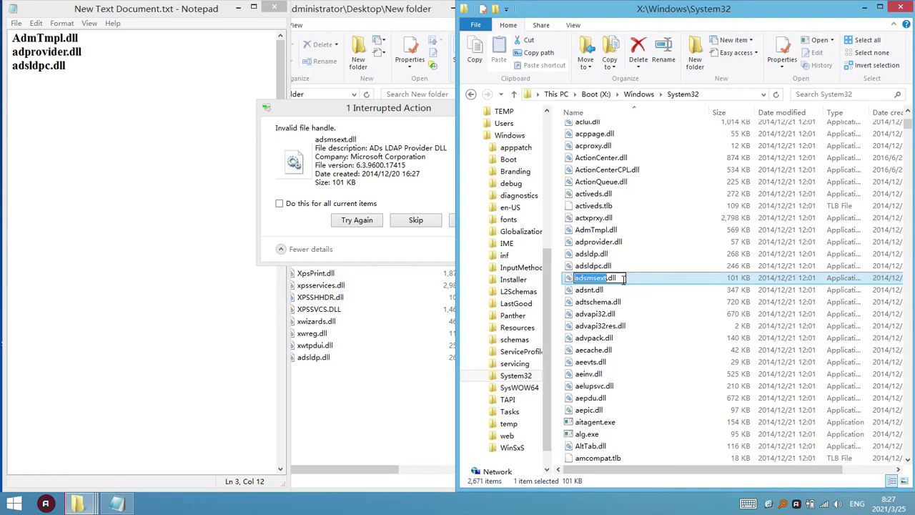
key("ctrl+a")
key("ctrl+c")
left_click(54, 90)
key("ctrl+v")
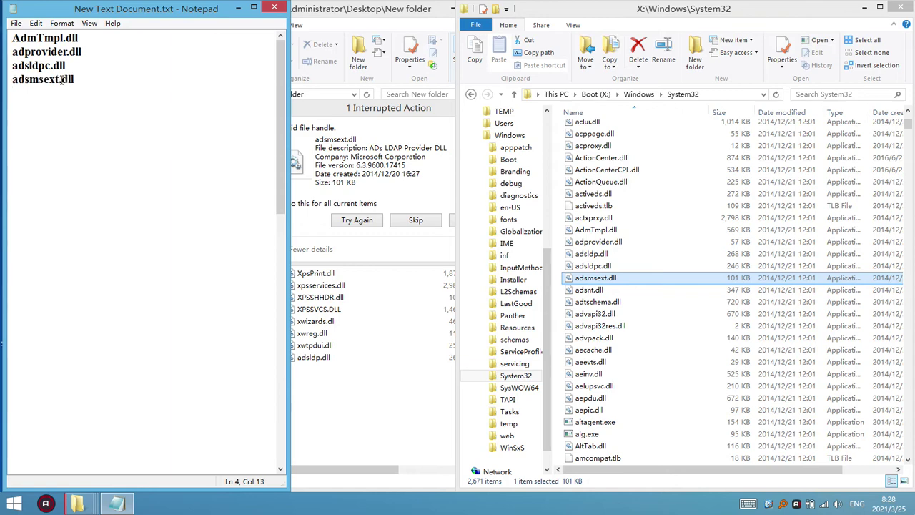
key("Return")
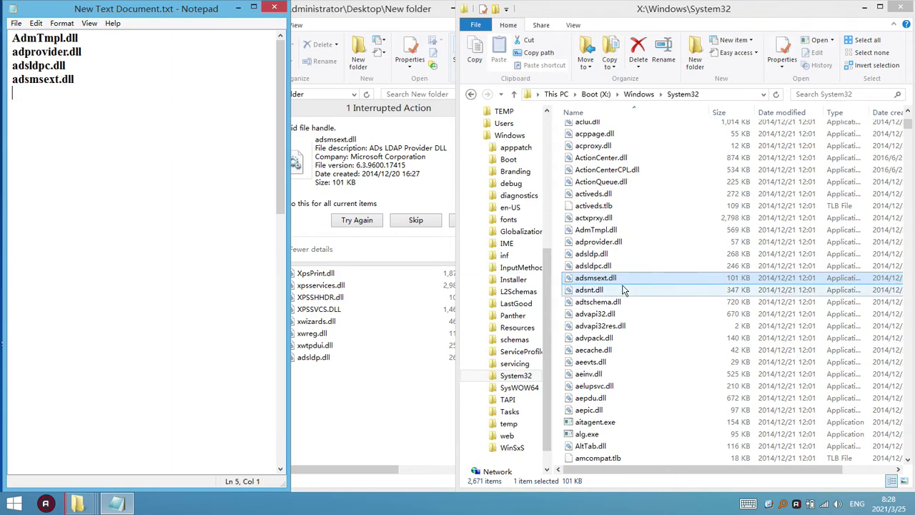
left_click(361, 244)
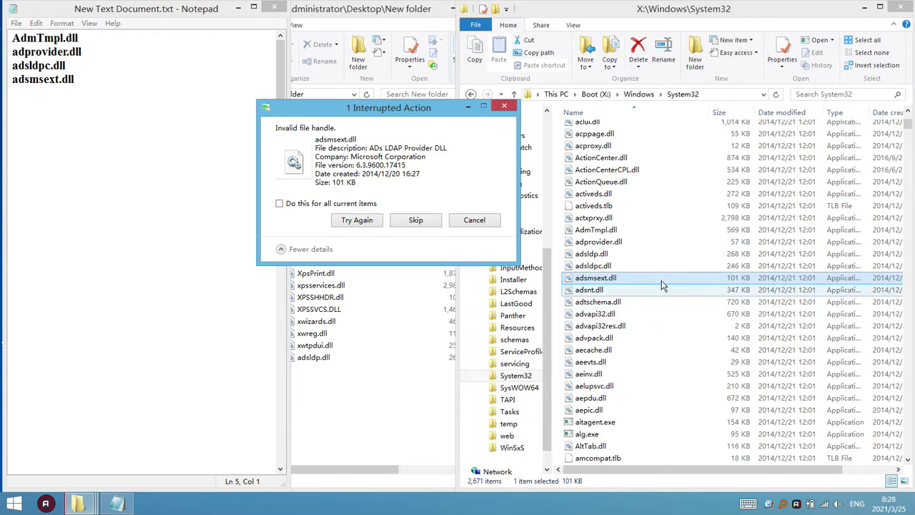
left_click(422, 223)
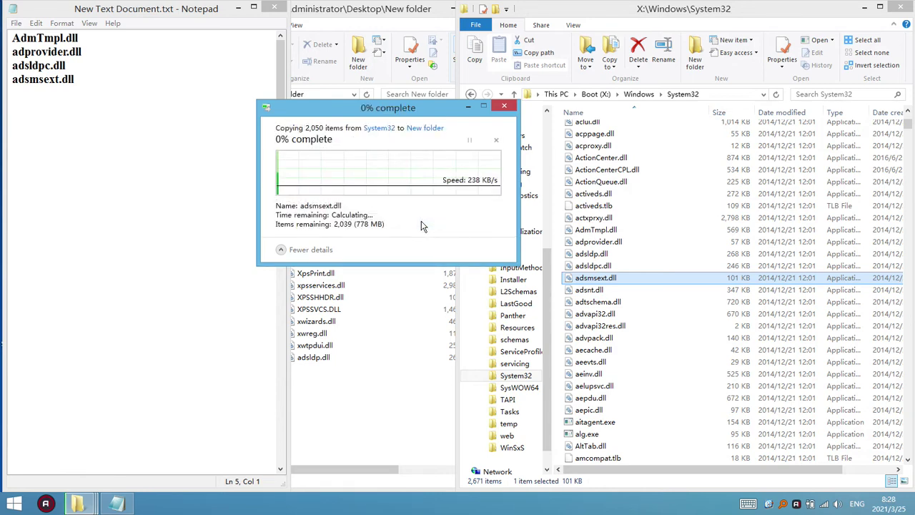
Step: Add the full file name of adsnt.dll on the fifth line of New Text Document.txt and skip that file in the interrupted copy
left_click(590, 291)
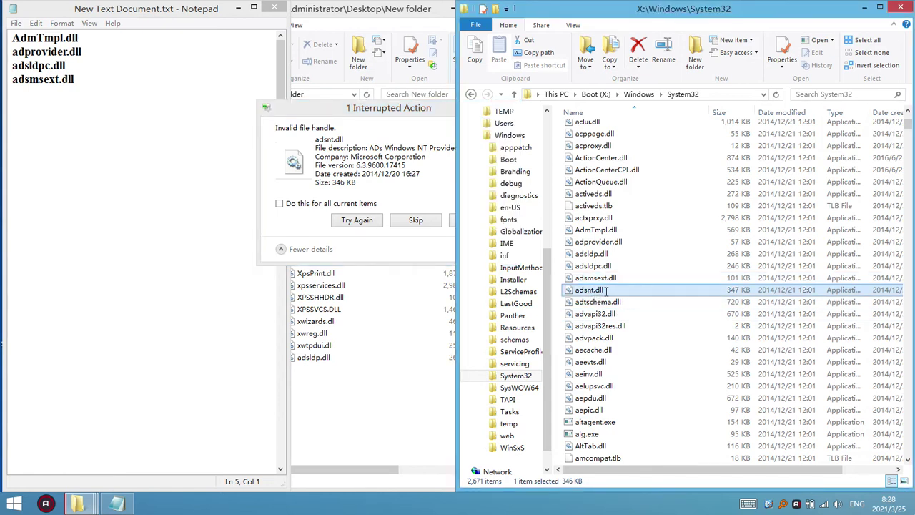
left_click(606, 290)
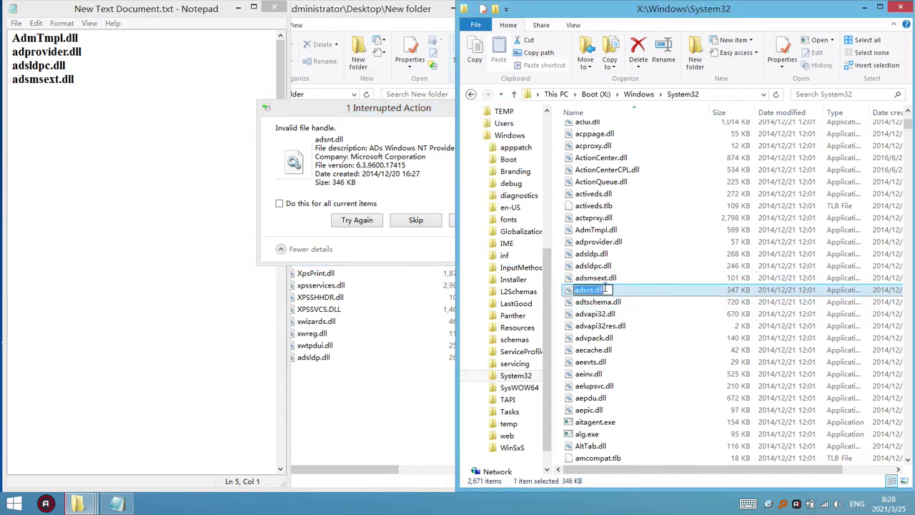
left_click(609, 314)
left_click(38, 93)
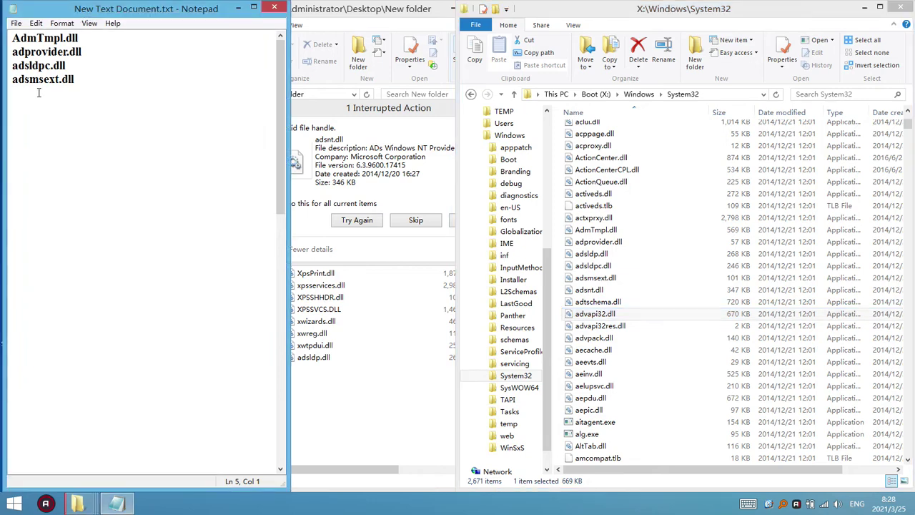
type("adsnt.dll")
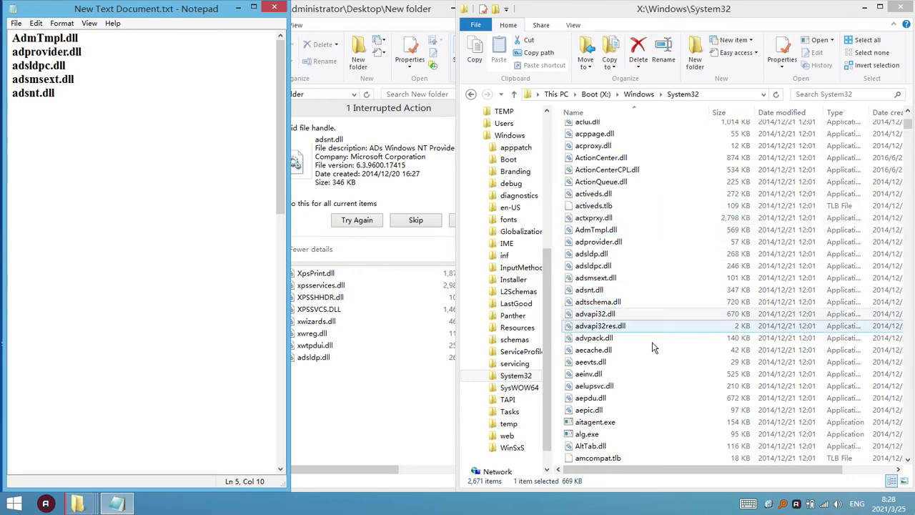
left_click(417, 251)
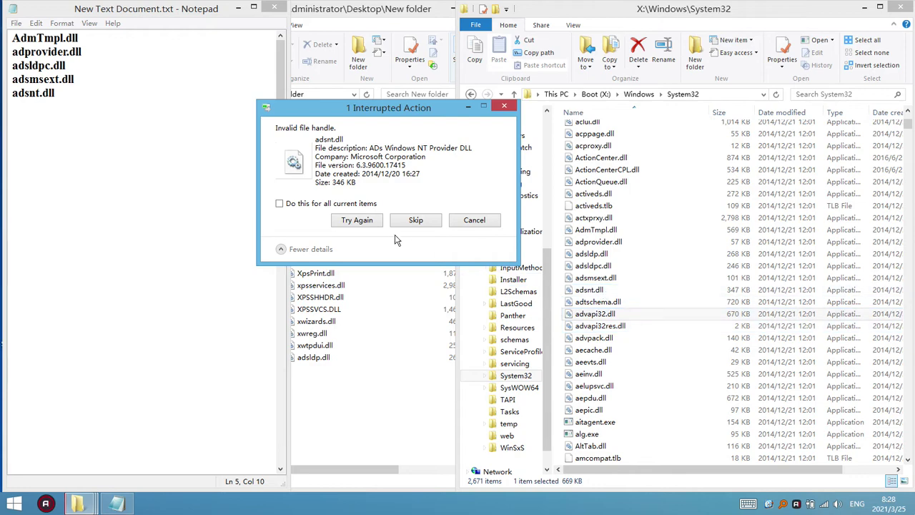
left_click(420, 220)
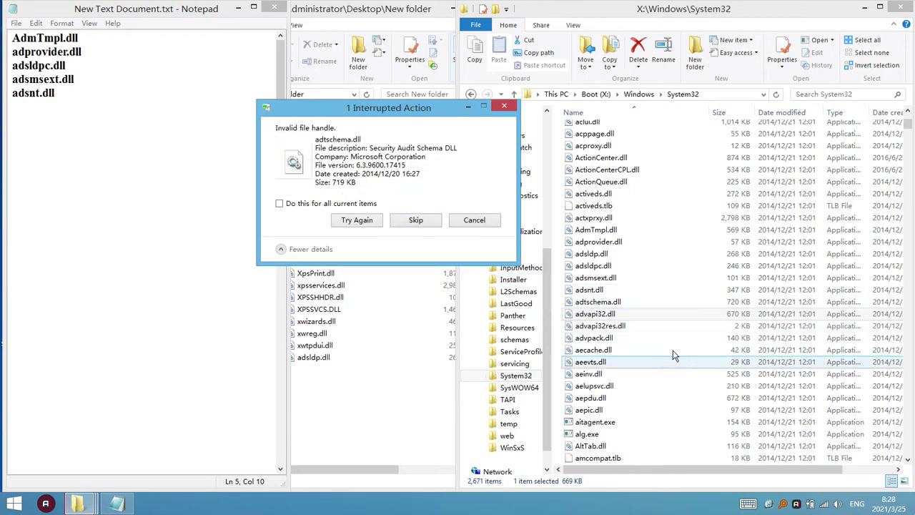
Step: Copy the full file name of adtschema.dll onto the sixth line of New Text Document.txt and skip that file in the interrupted copy
left_click(619, 303)
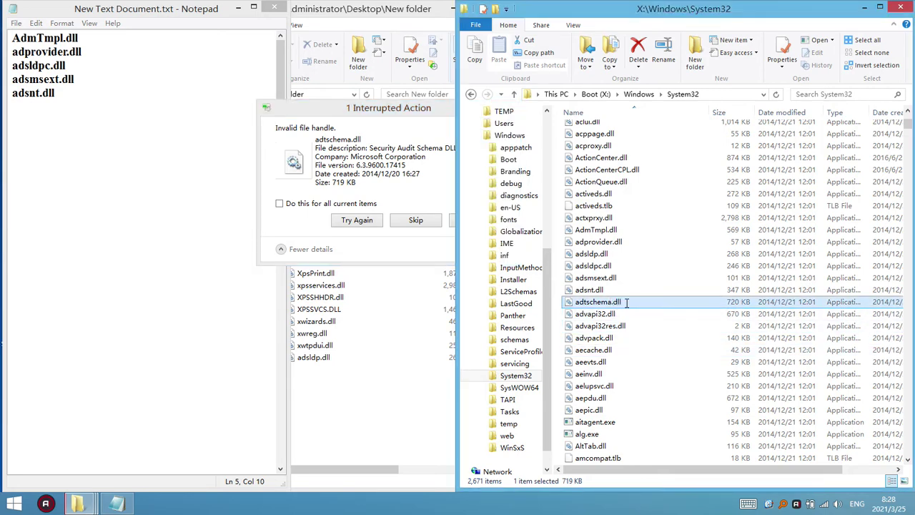
key("F2")
key("ctrl+c")
left_click(368, 243)
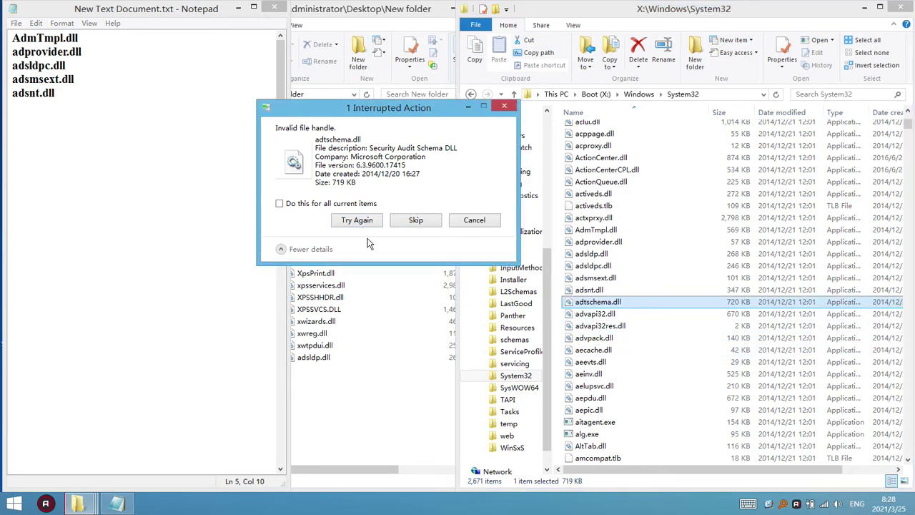
left_click(13, 104)
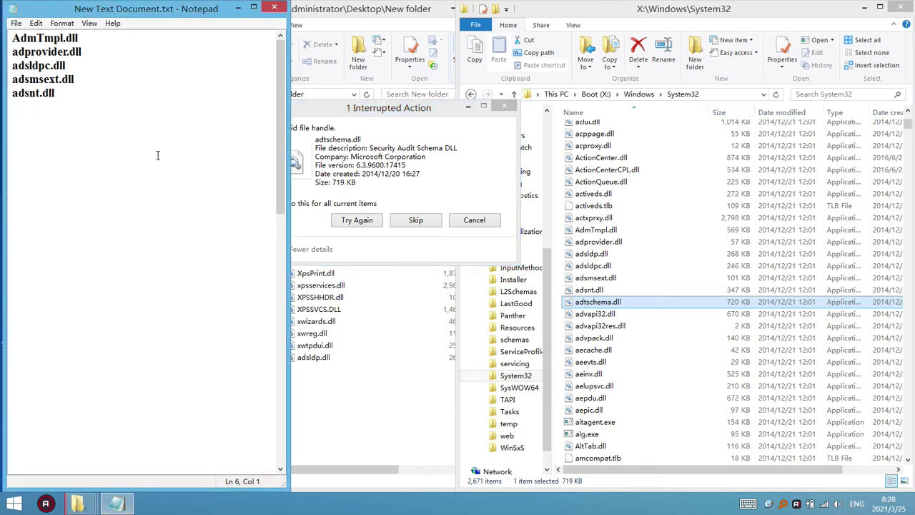
key("ctrl+v")
key("Return")
left_click(450, 252)
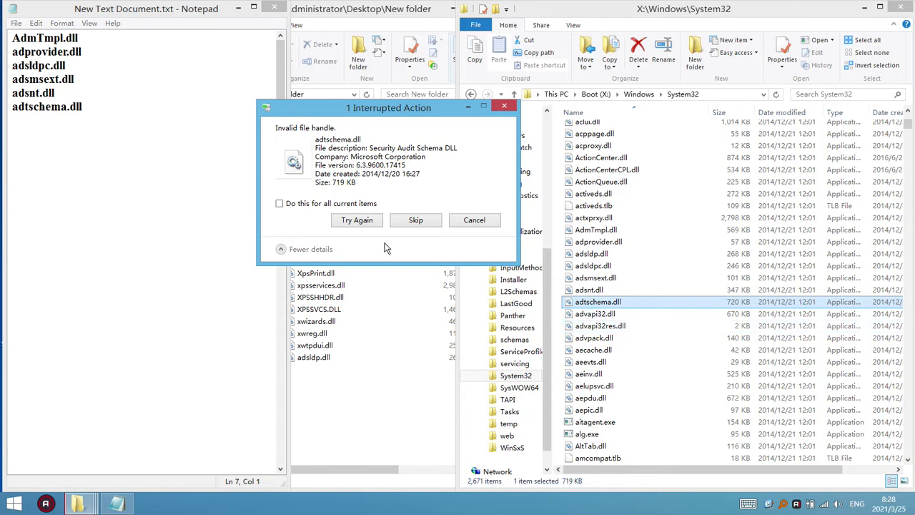
left_click(420, 223)
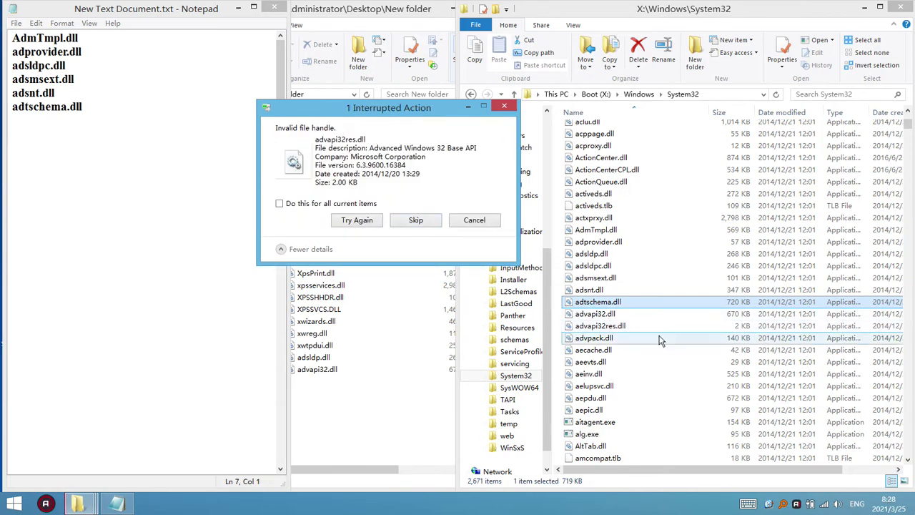
Step: Copy the full file name of advapi32res.dll onto the seventh line of New Text Document.txt and skip that file in the interrupted copy
left_click(632, 326)
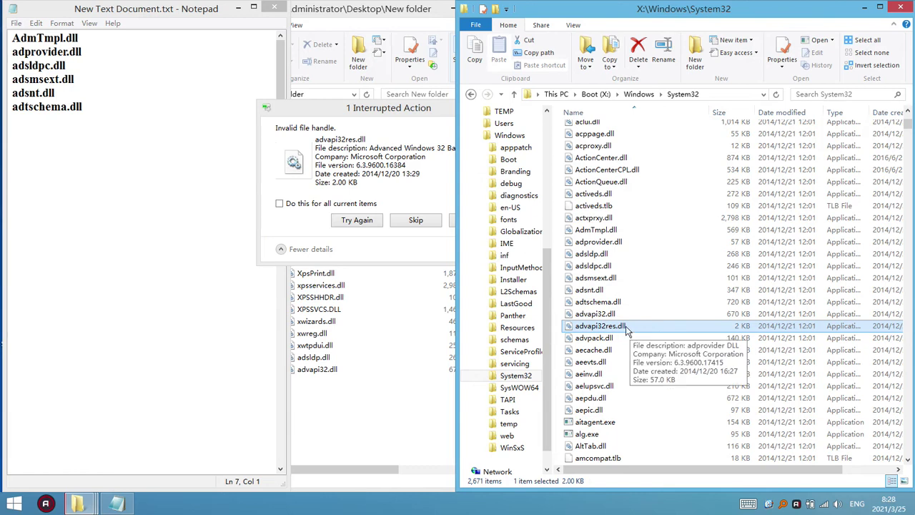
left_click(630, 326)
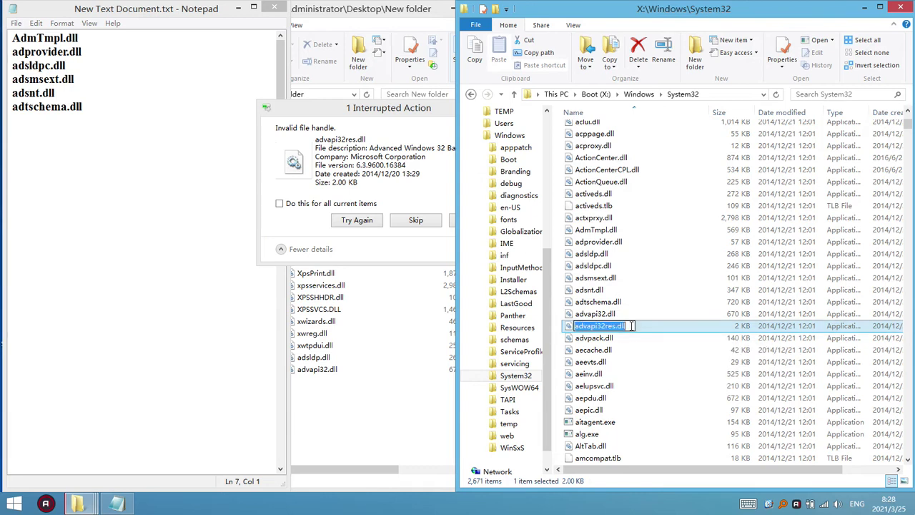
key("ctrl+c")
left_click(59, 121)
key("ctrl+v")
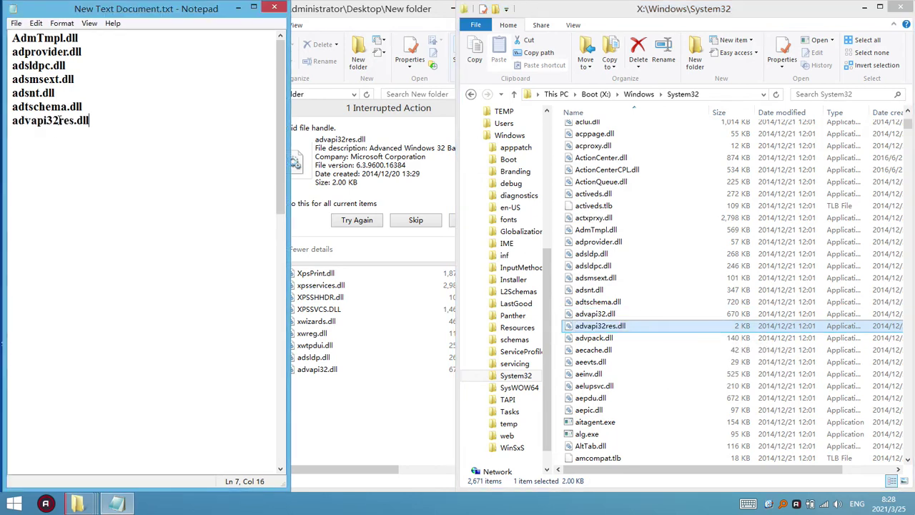
left_click(404, 186)
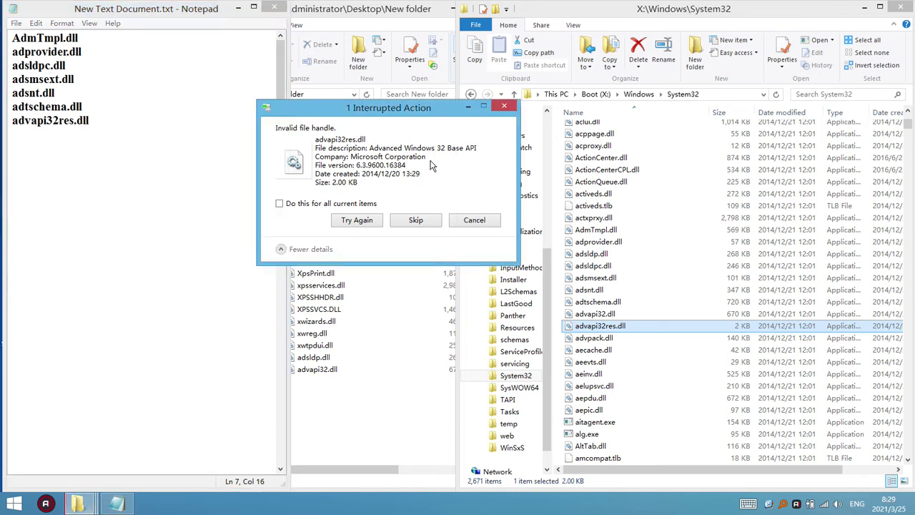
left_click(422, 221)
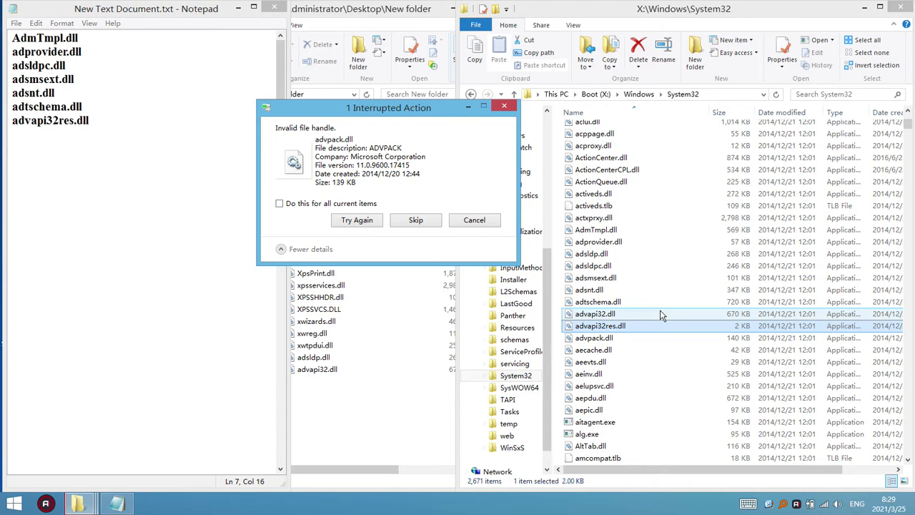
Step: Copy the full file name of advpack.dll onto the eighth line of New Text Document.txt and skip that file in the interrupted copy
left_click(612, 339)
left_click(616, 338)
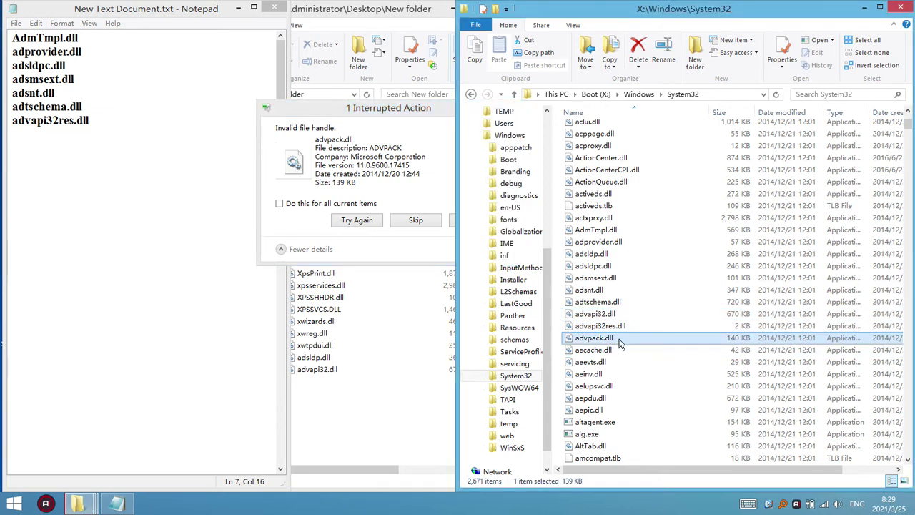
left_click(70, 146)
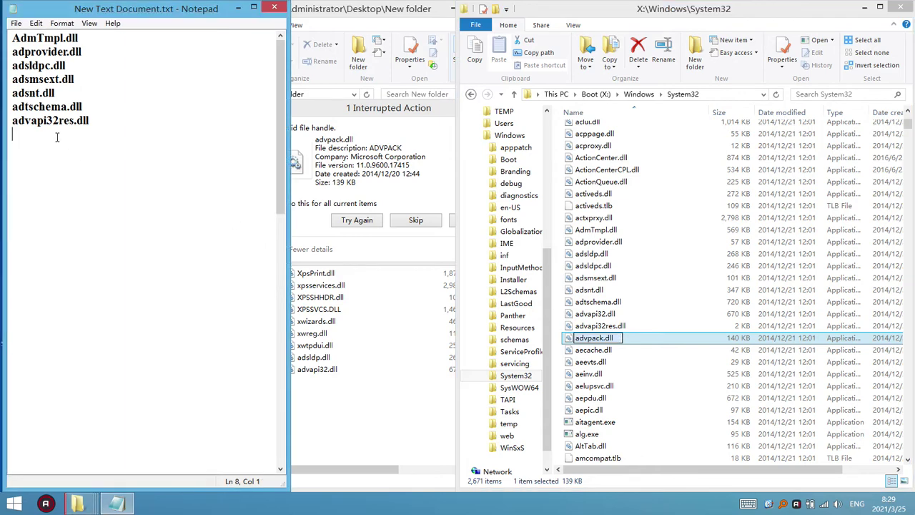
key("ctrl+v")
left_click(347, 251)
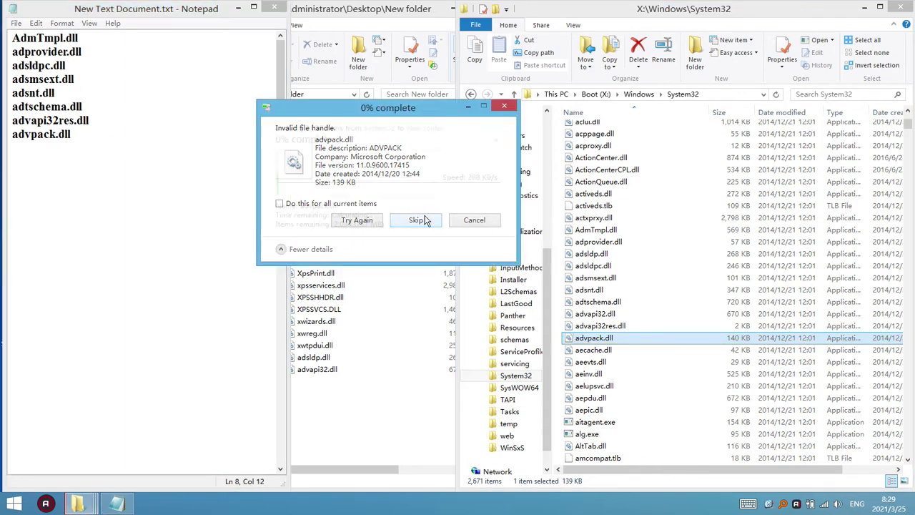
left_click(417, 221)
Step: Copy the full file name of aecache.dll onto the ninth line of New Text Document.txt and skip that file in the interrupted copy
left_click(617, 350)
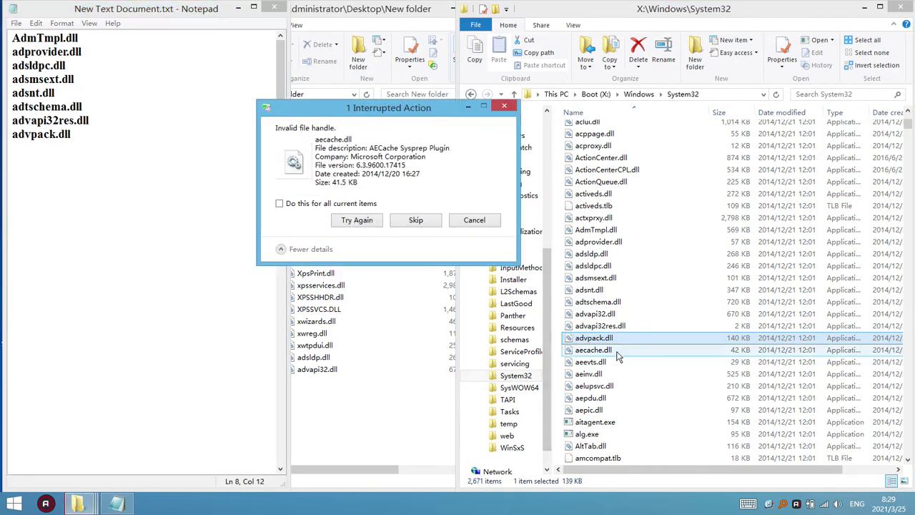
key("F2")
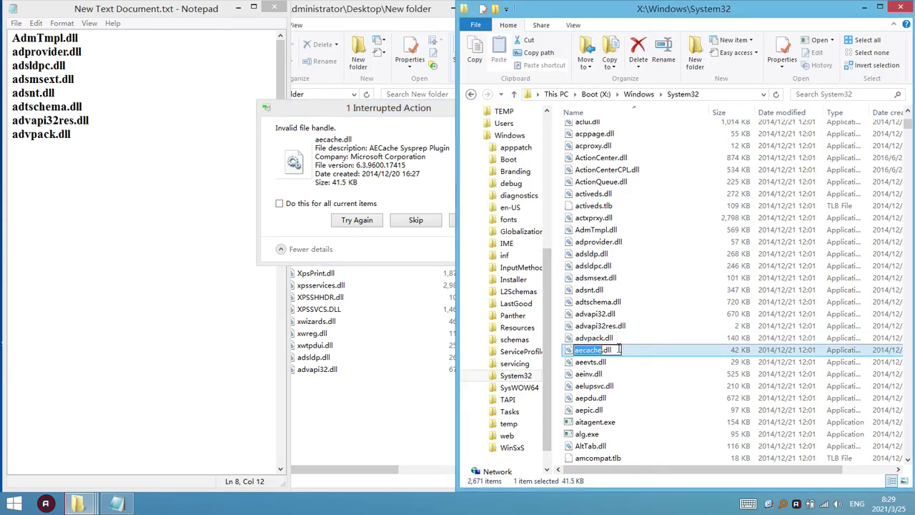
left_click(54, 142)
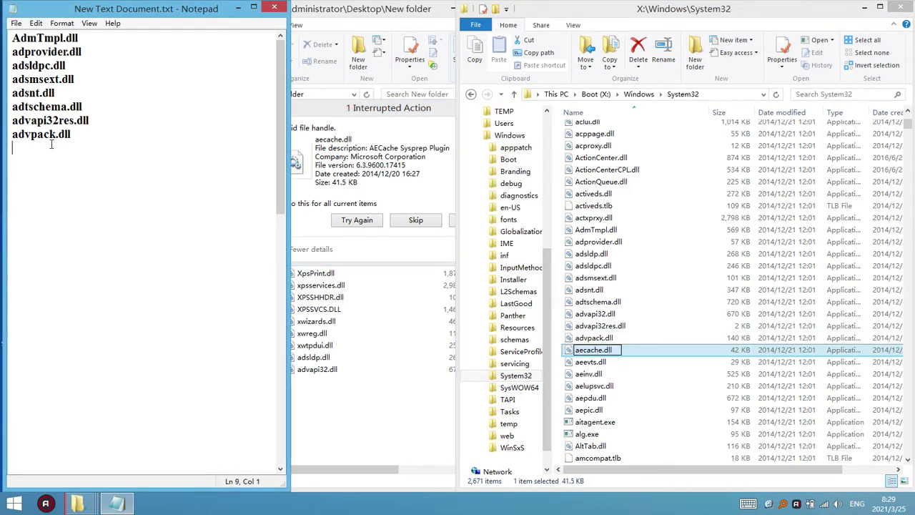
key("Return")
key("ctrl+v")
left_click(403, 248)
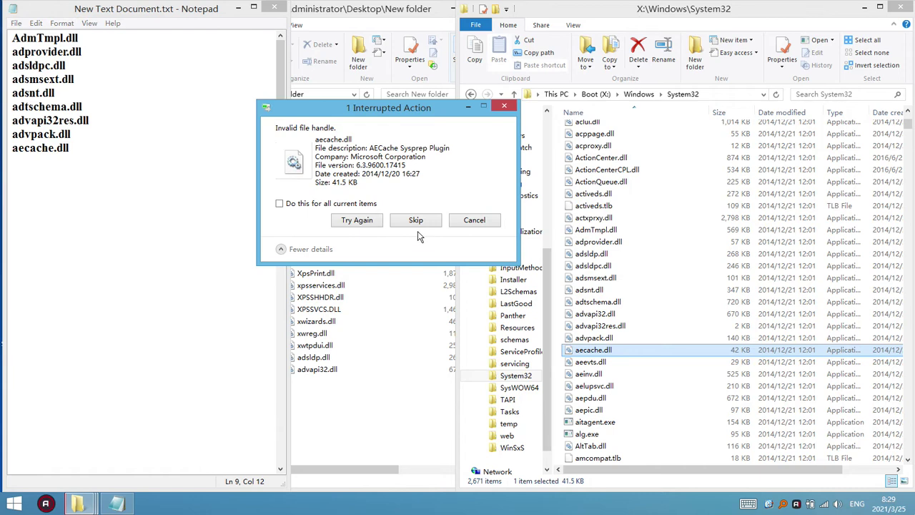
left_click(417, 225)
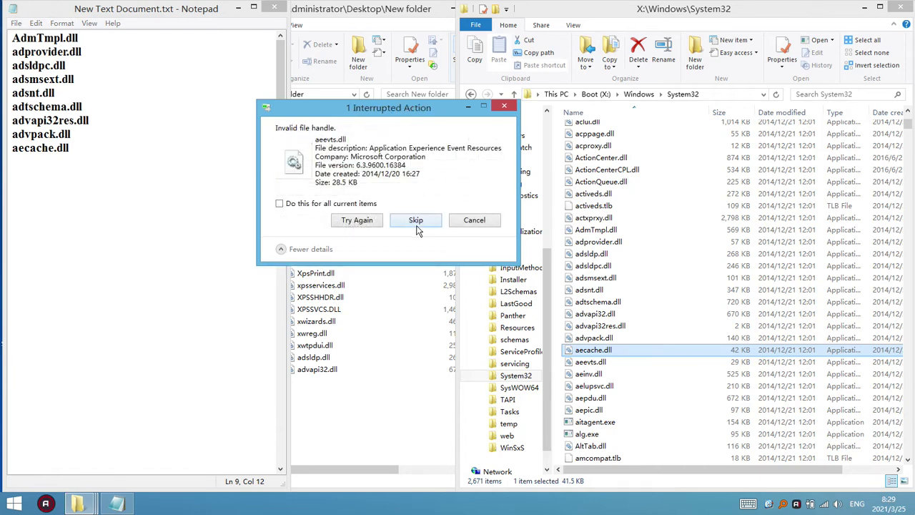
Step: Copy the full file name of aeevts.dll onto the tenth line of New Text Document.txt and skip that file in the interrupted copy
left_click(610, 364)
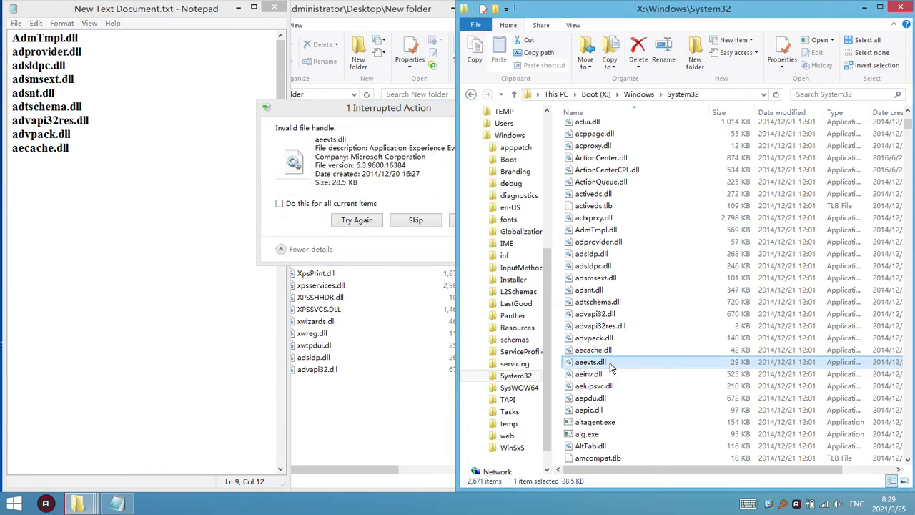
left_click(611, 365)
key("Escape")
left_click(610, 362)
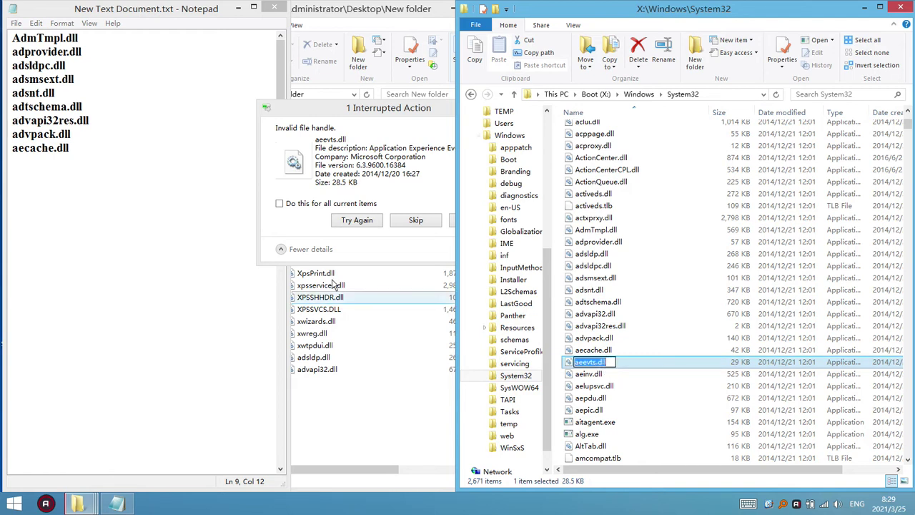
left_click(304, 237)
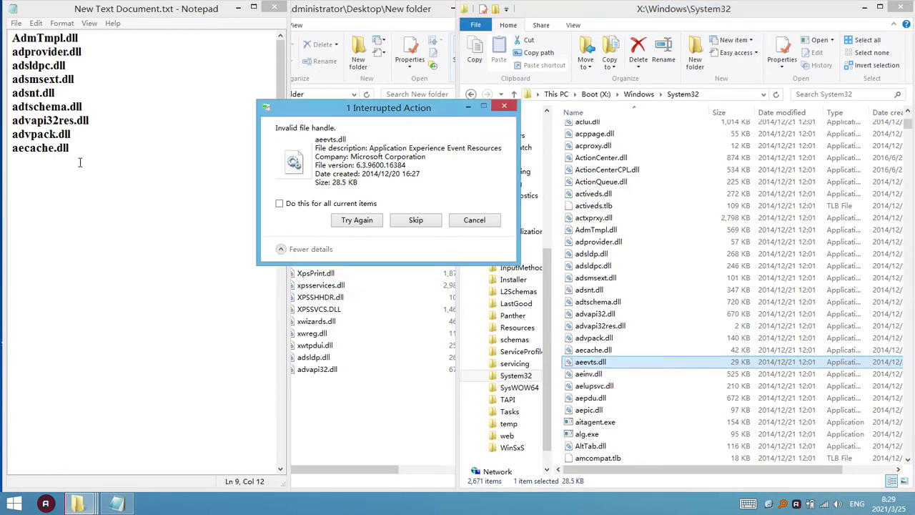
left_click(20, 159)
type("aeevts.dll")
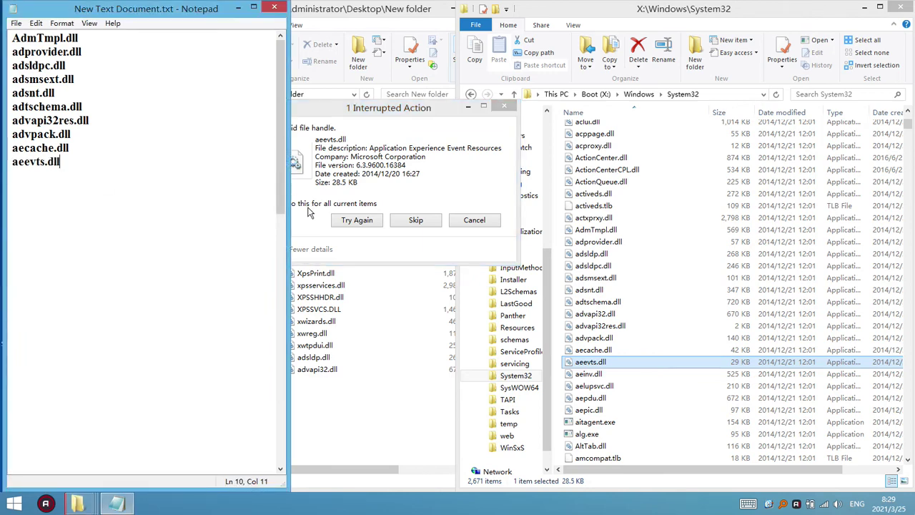
left_click(421, 254)
left_click(417, 221)
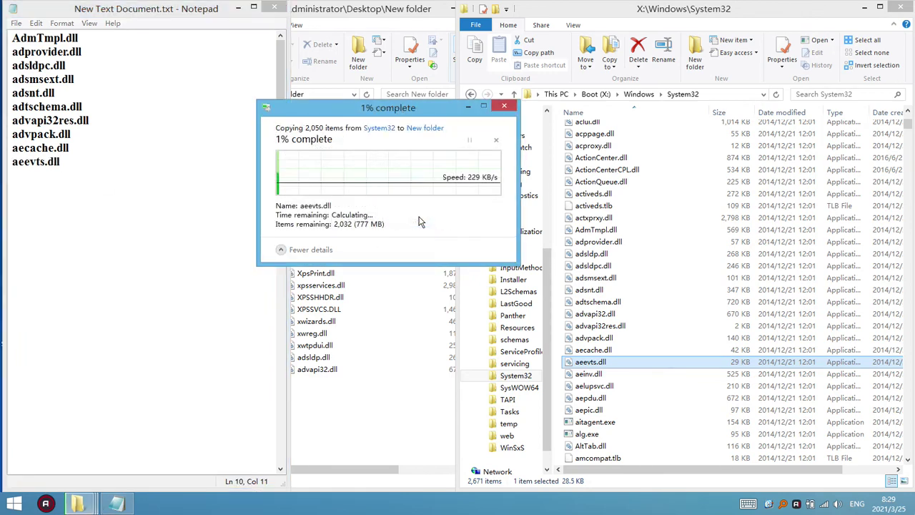
Step: Copy the full file name of aeinv.dll onto the eleventh line of New Text Document.txt and skip that file in the interrupted copy
left_click(613, 375)
left_click(608, 374)
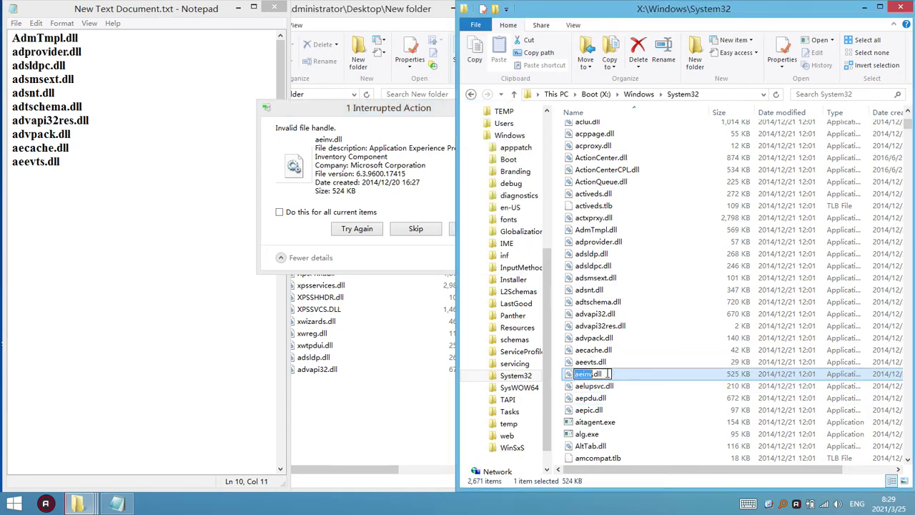
left_click(17, 171)
type("aeinv.dll")
left_click(423, 266)
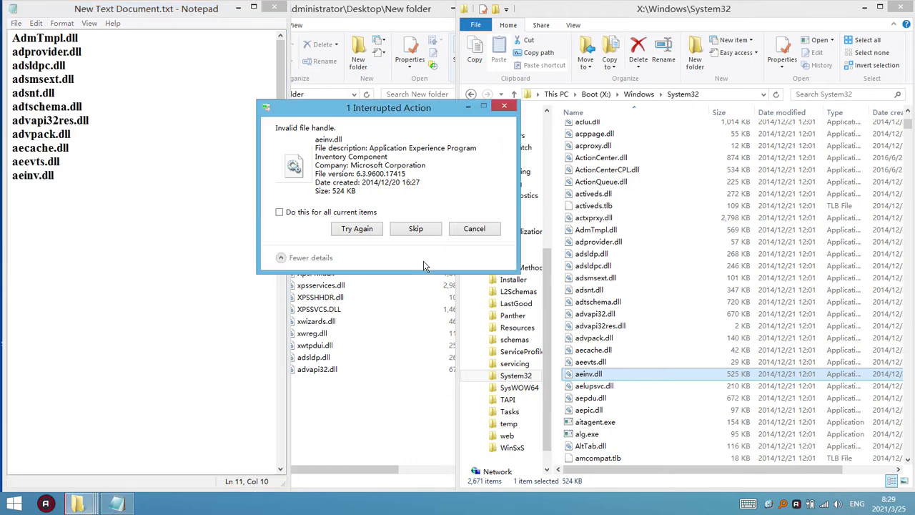
left_click(416, 229)
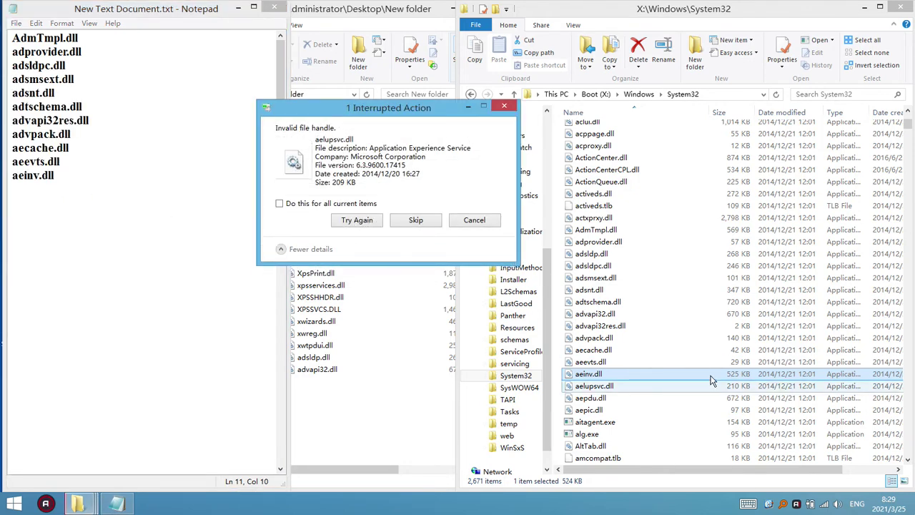
Step: Copy the full file name of aelupsvc.dll onto the twelfth line of New Text Document.txt and skip that file in the interrupted copy
left_click(618, 386)
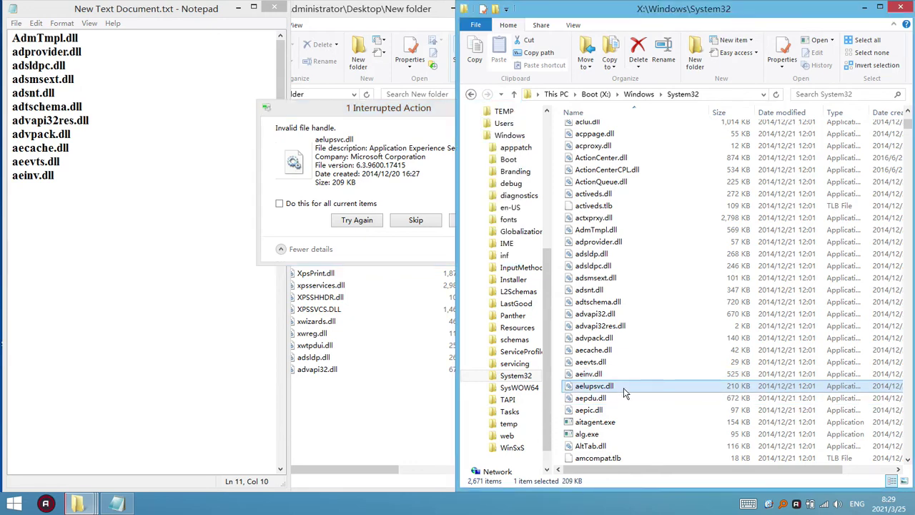
key("F2")
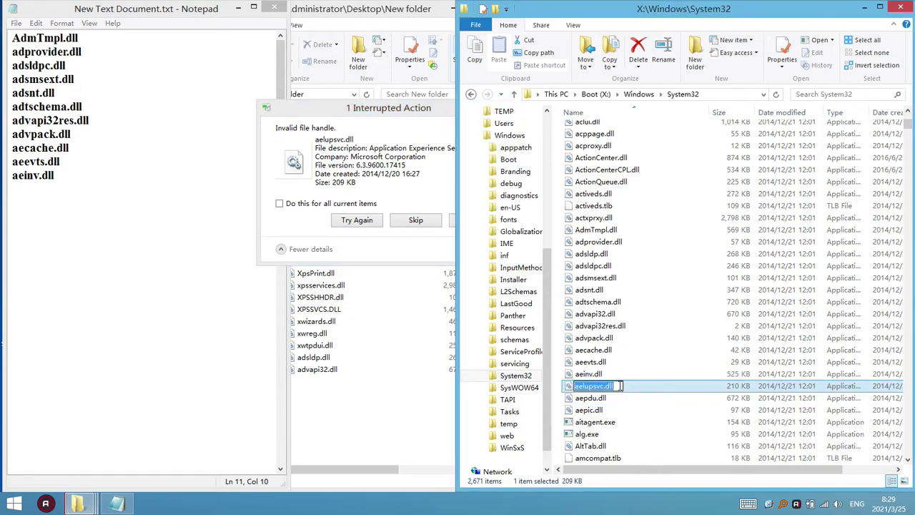
left_click(67, 236)
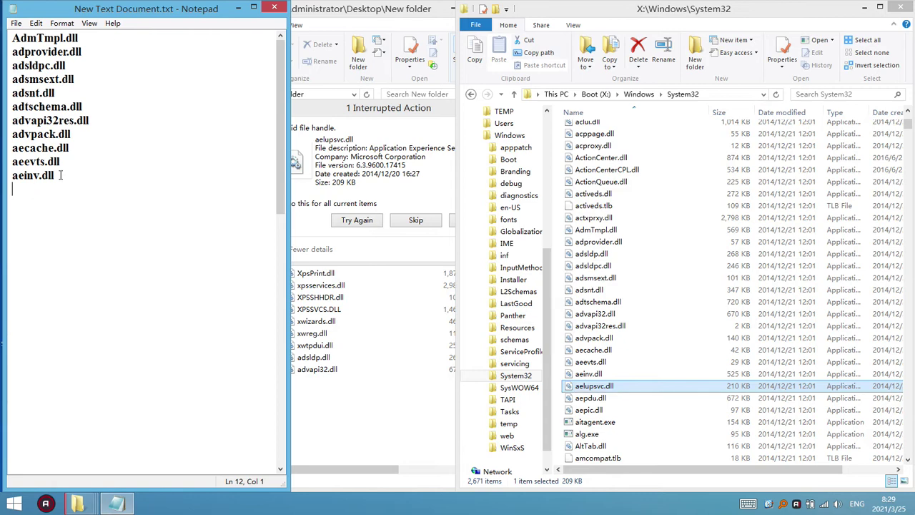
type("aelupsvc.dll")
left_click(392, 248)
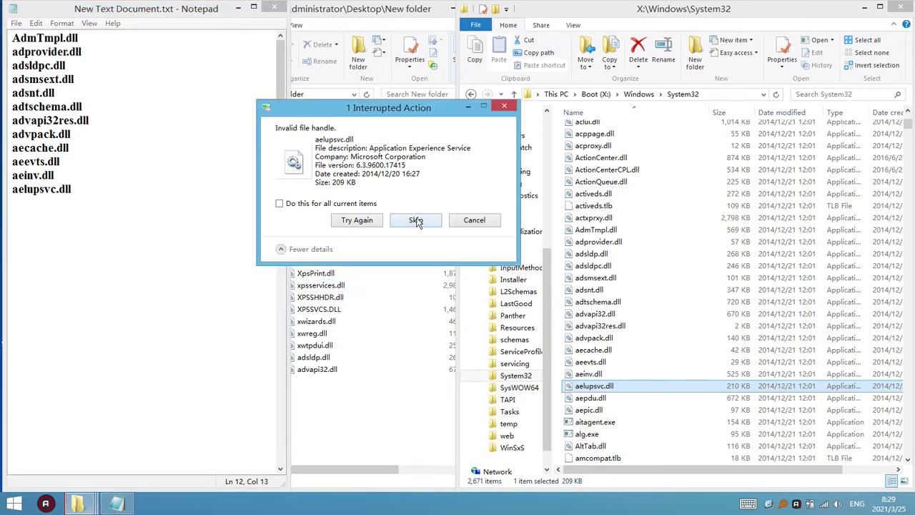
left_click(415, 220)
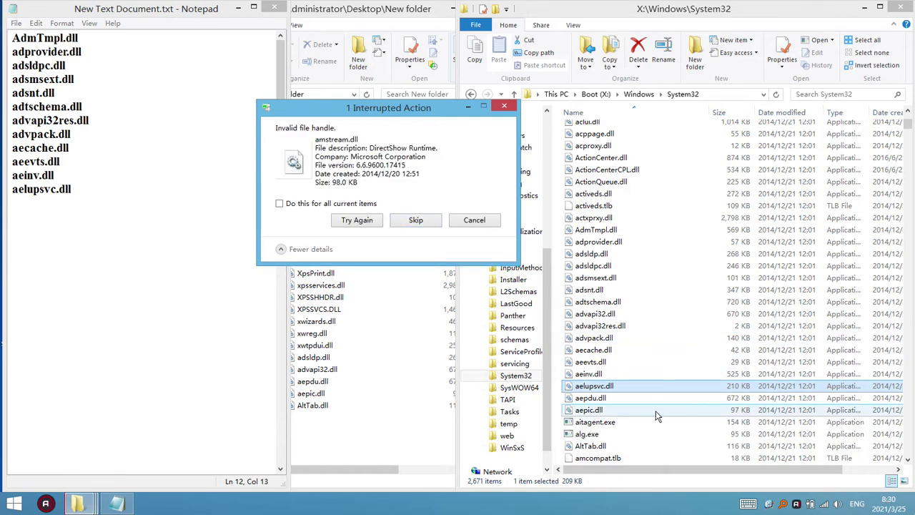
Step: Copy the full file name of amstream.dll onto the thirteenth line of New Text Document.txt and skip that file in the interrupted copy
left_click(606, 422)
left_click(629, 457)
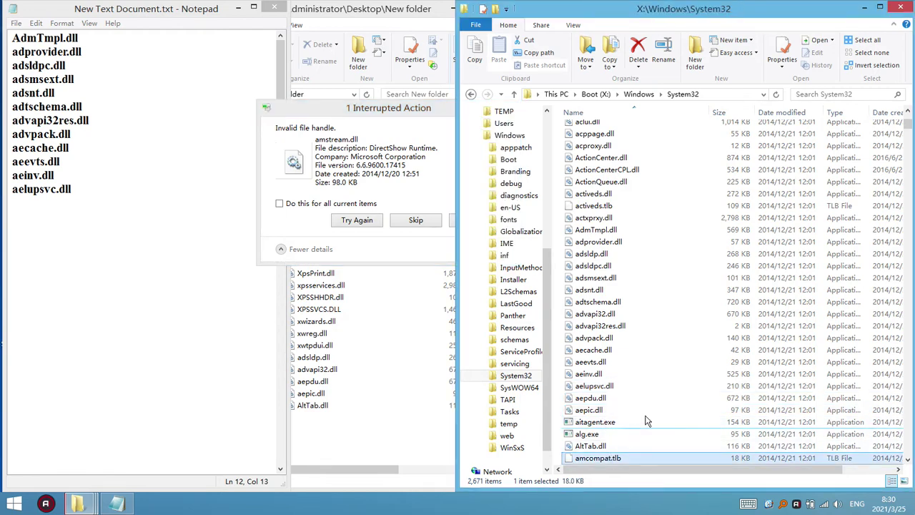
scroll(665, 371, "down", 5)
left_click(606, 291)
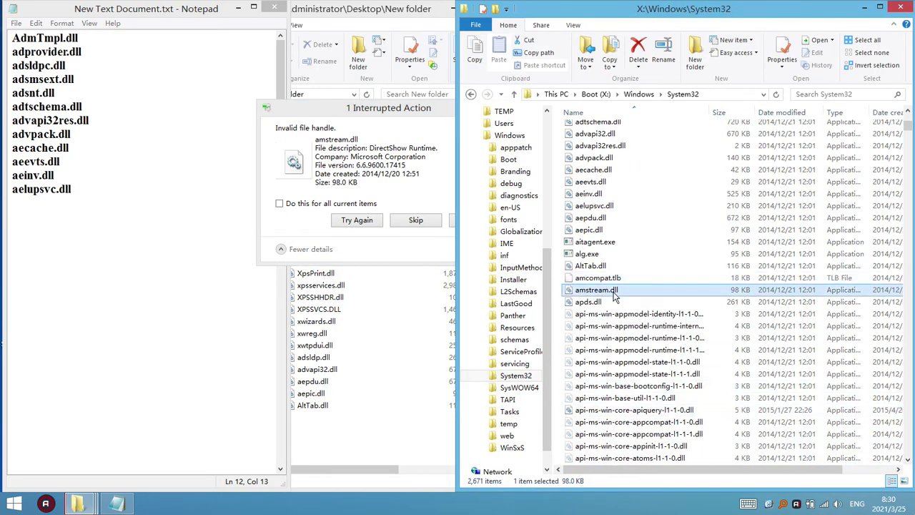
left_click(623, 290)
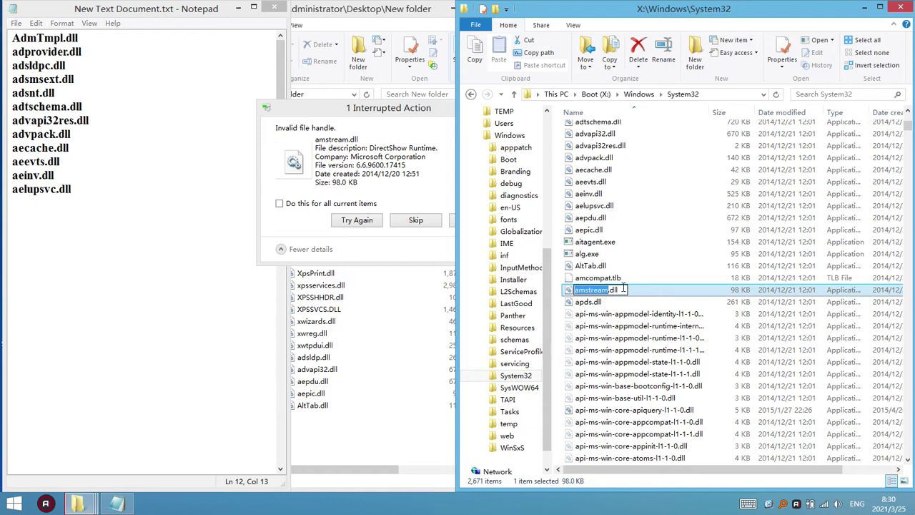
left_click(29, 205)
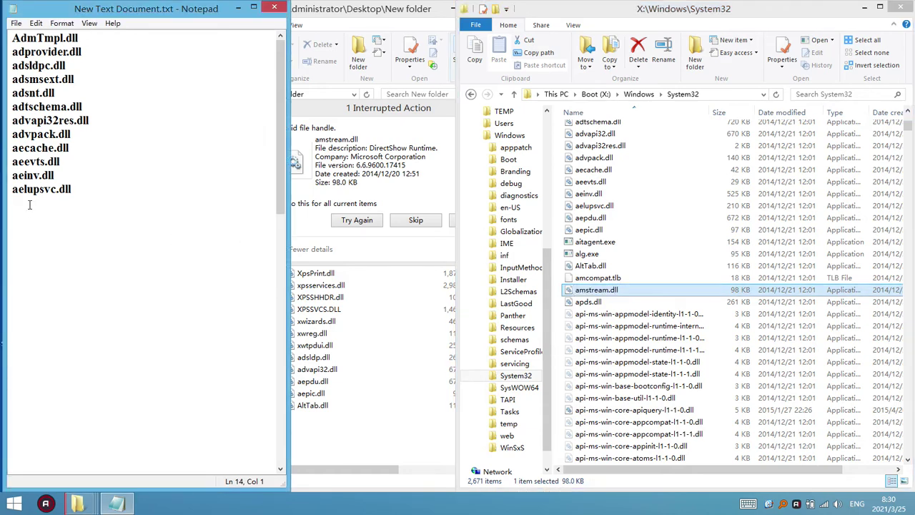
type("amstream.dll")
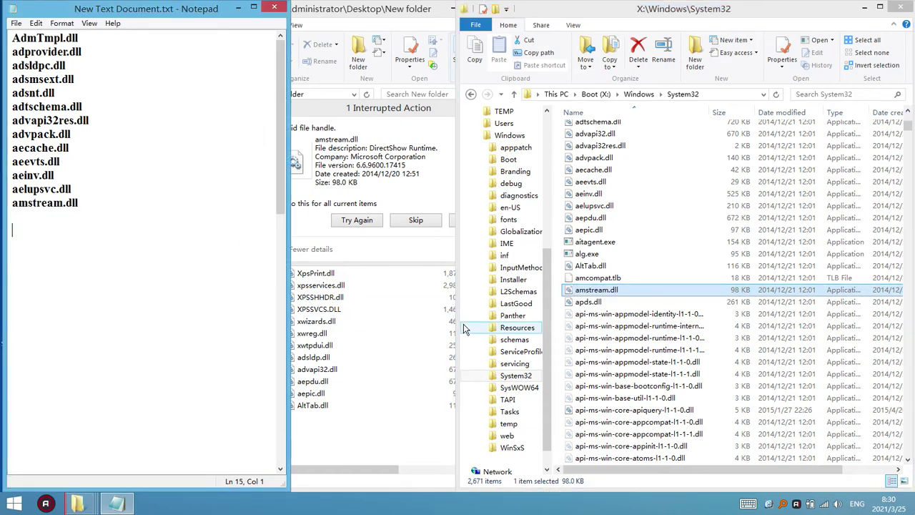
left_click(414, 221)
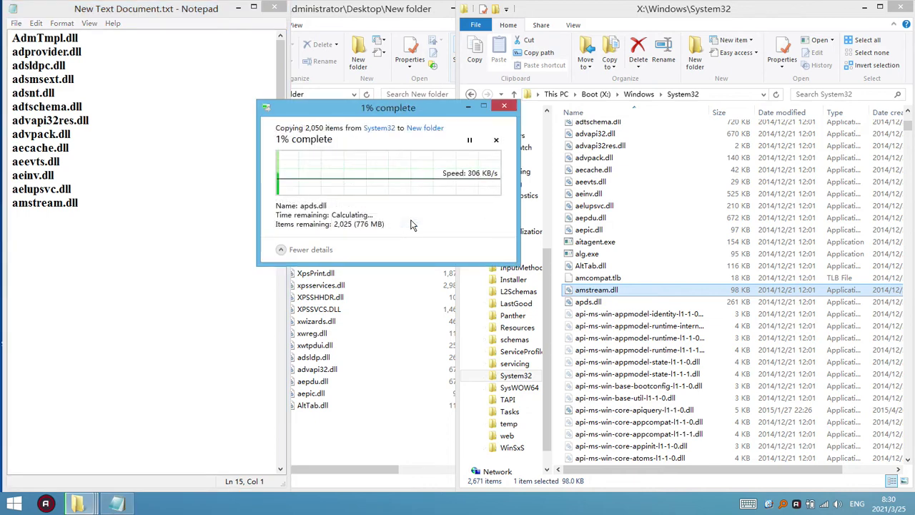
Step: Copy the full file name of apds.dll onto the fourteenth line of New Text Document.txt
left_click(610, 304)
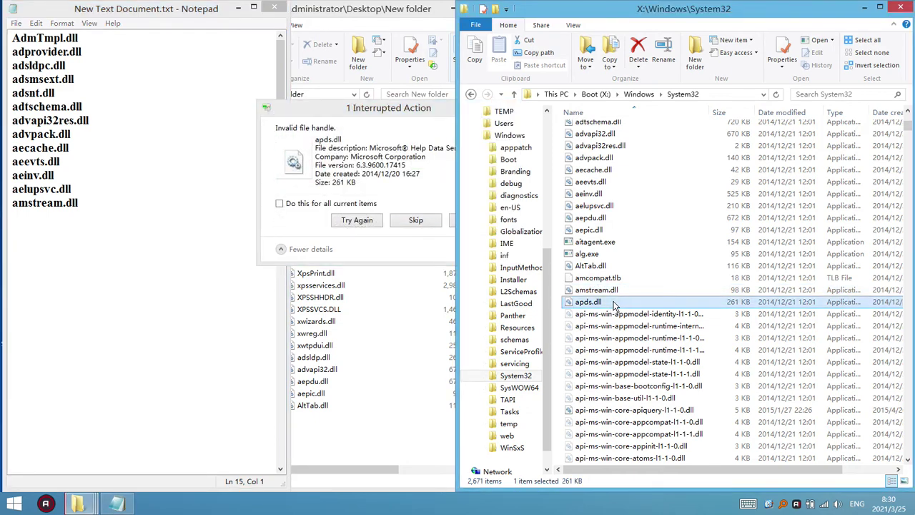
key("F2")
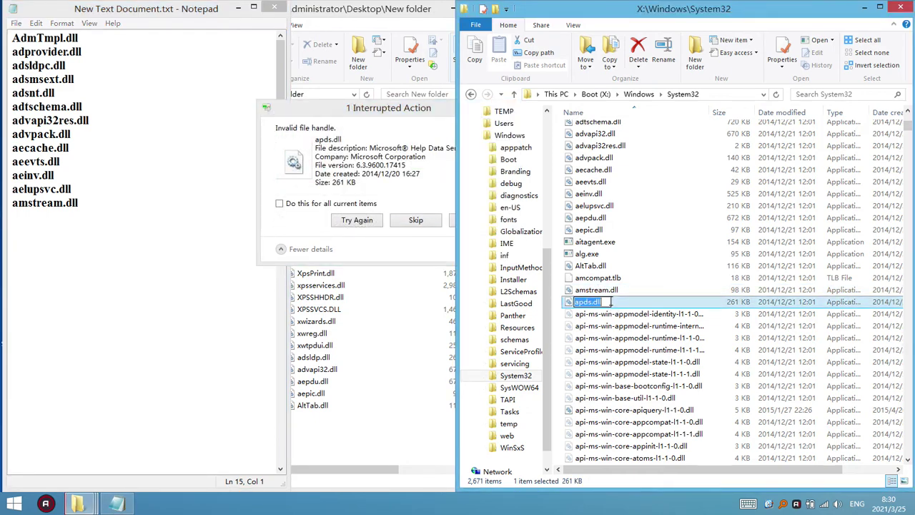
left_click(39, 218)
type("apds.dll")
key("Return")
key("Return")
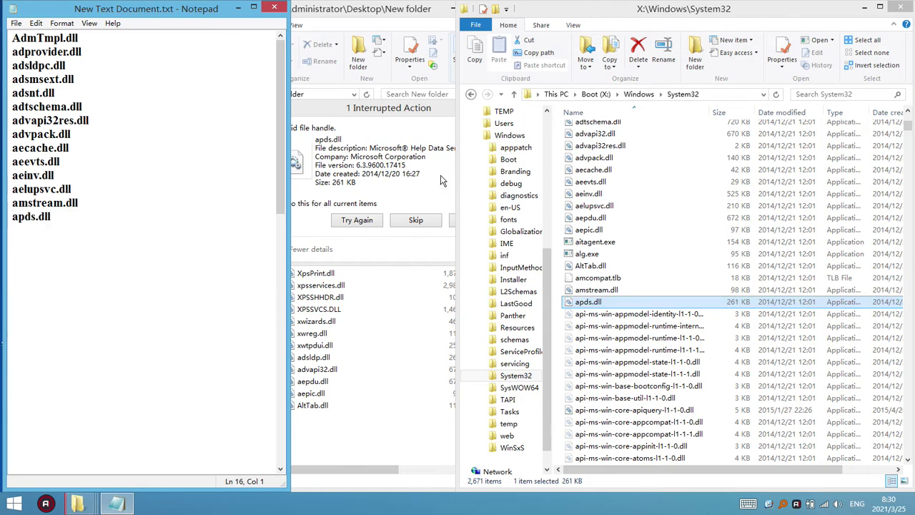
Step: Skip apds.dll in the interrupted copy and apply the skip to all current items
left_click(432, 175)
left_click(341, 204)
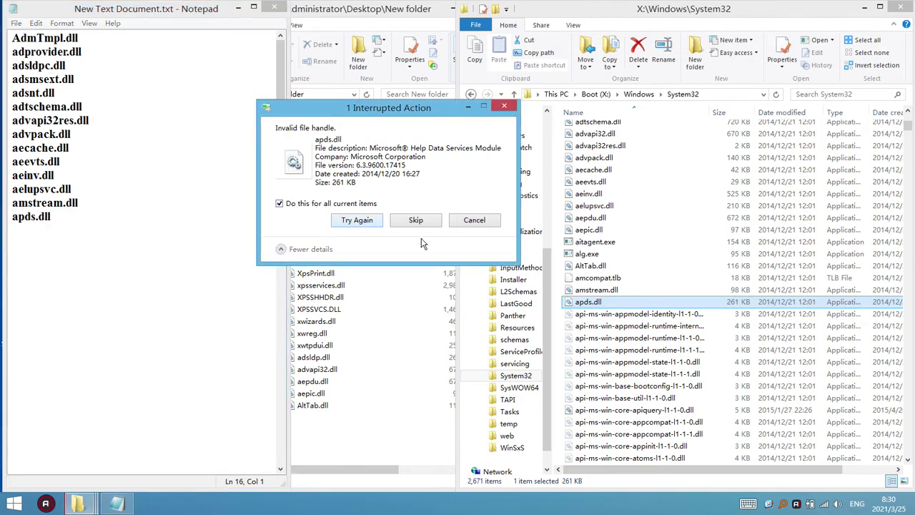
left_click(416, 220)
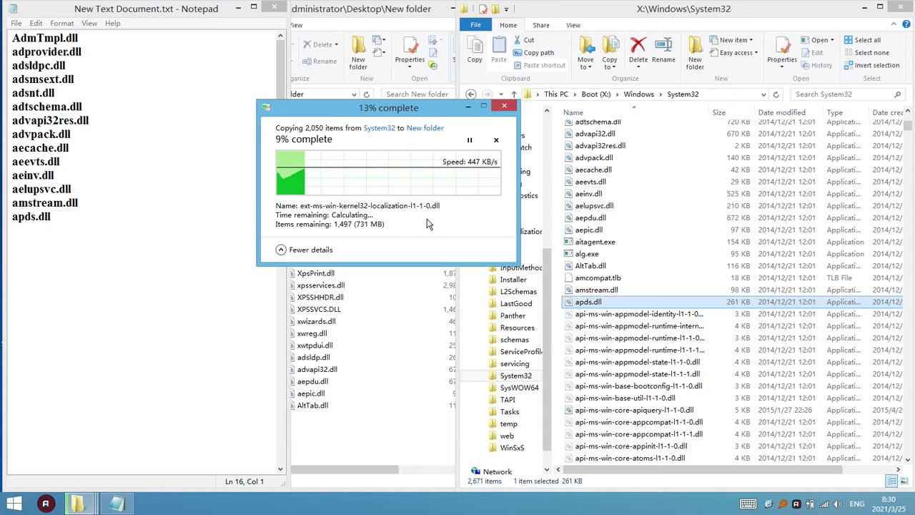
Step: Decide on the same-named files individually and keep both the System32 and New folder versions of all 12 conflicts
left_click(348, 445)
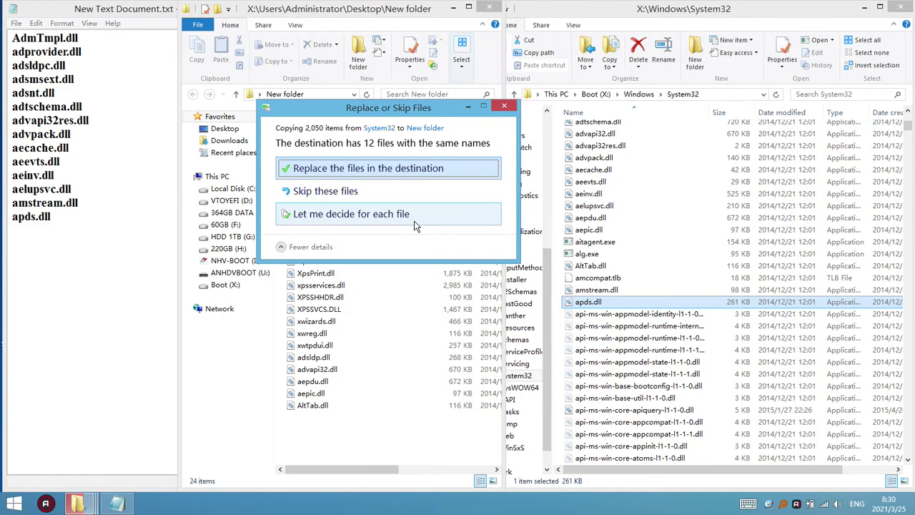
left_click(370, 214)
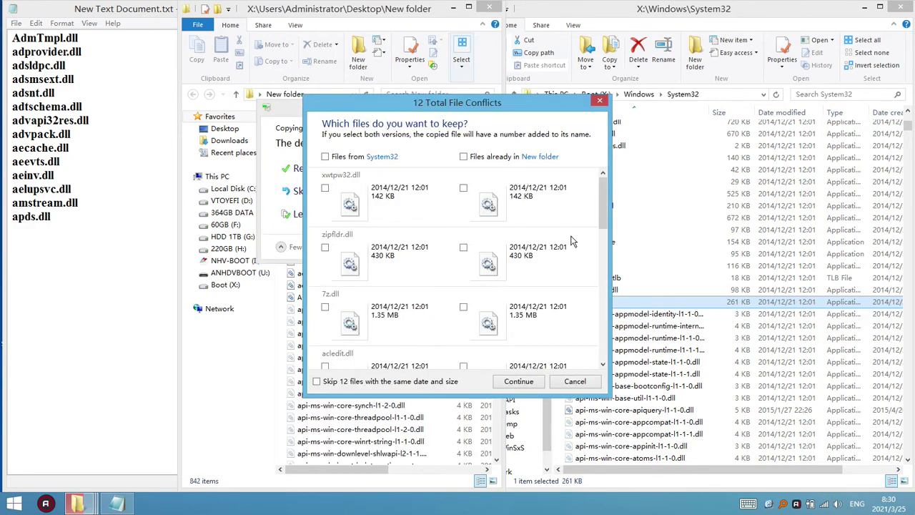
mouse_move(603, 189)
left_mouse_down()
mouse_move(602, 295)
mouse_move(602, 187)
left_mouse_up()
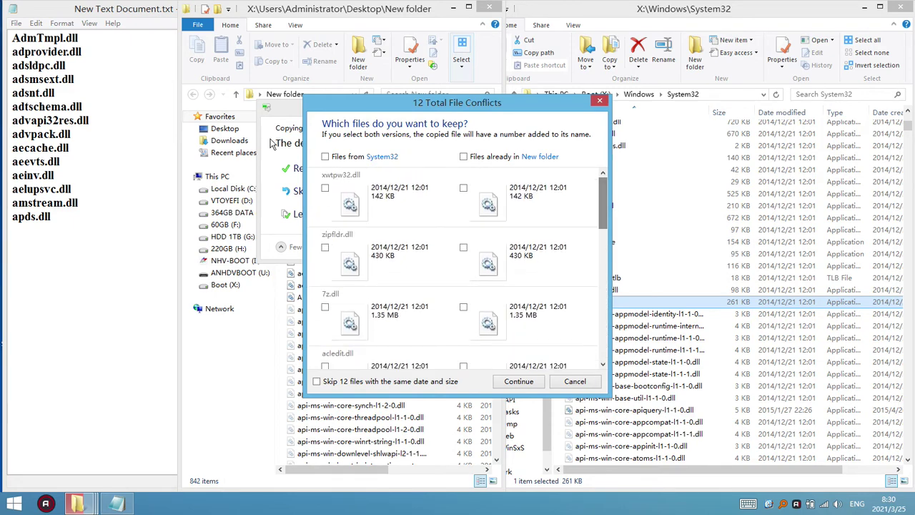
left_click(325, 157)
left_click(463, 157)
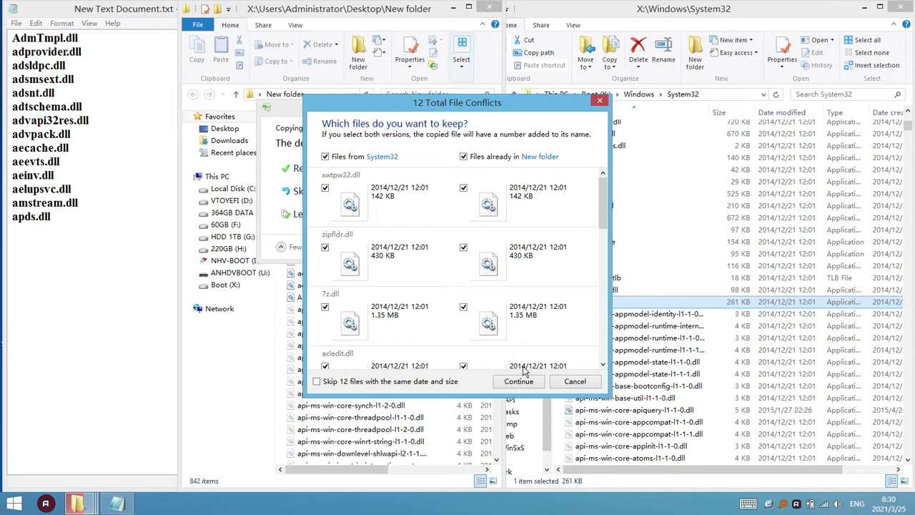
left_click(519, 381)
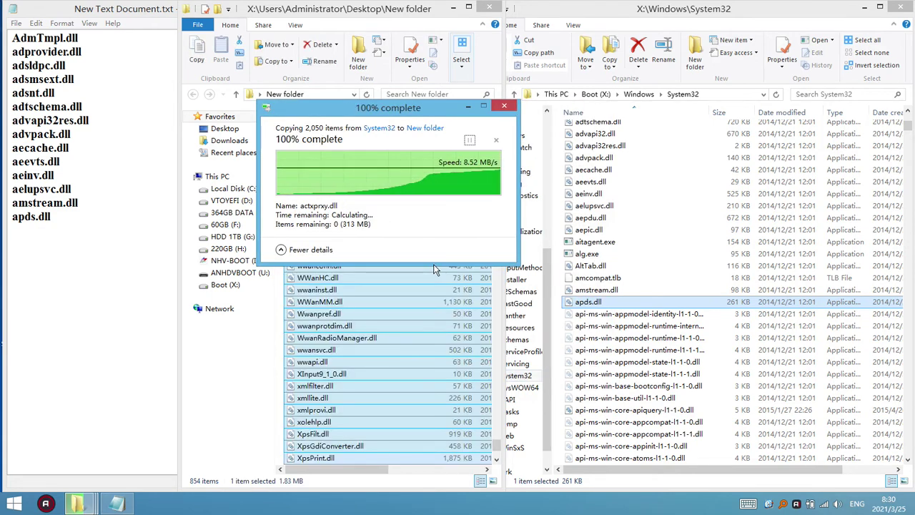
Step: Maximize the New folder window and sort its files by date created, newest first
left_click(468, 8)
left_click(592, 224)
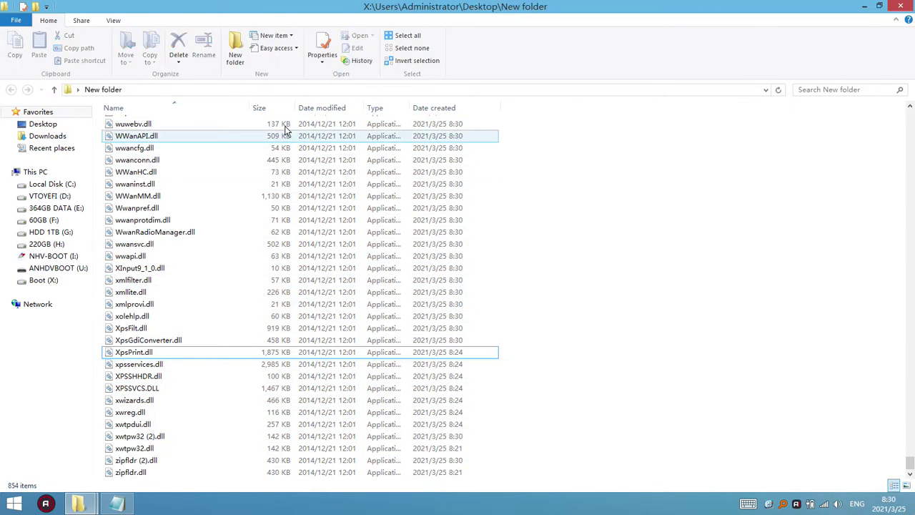
left_click(444, 107)
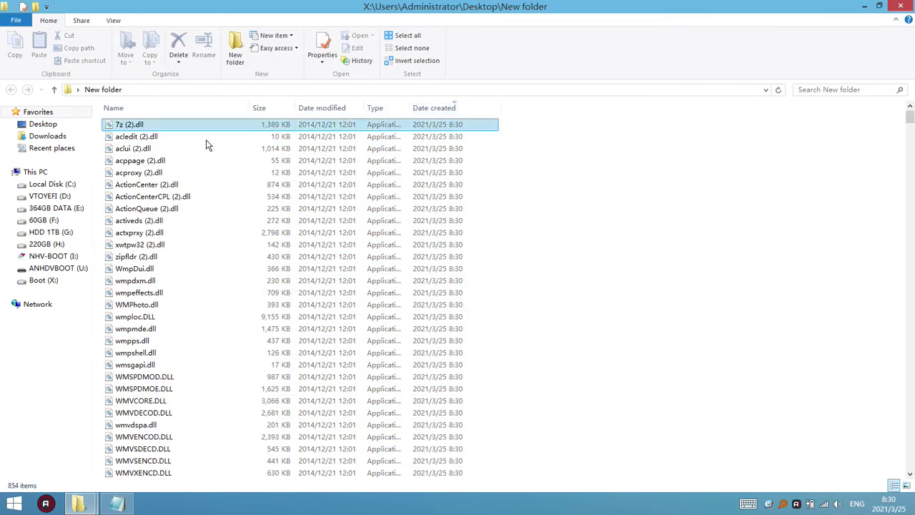
Step: Delete the 12 duplicate files marked "(2)" from New folder, from 7z (2).dll through zipfldr (2).dll
left_click(143, 125)
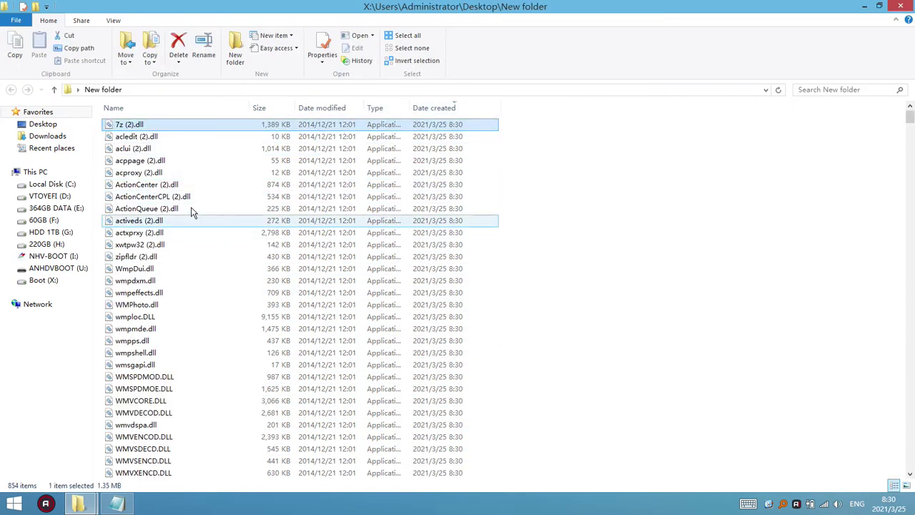
left_click(152, 260, "shift")
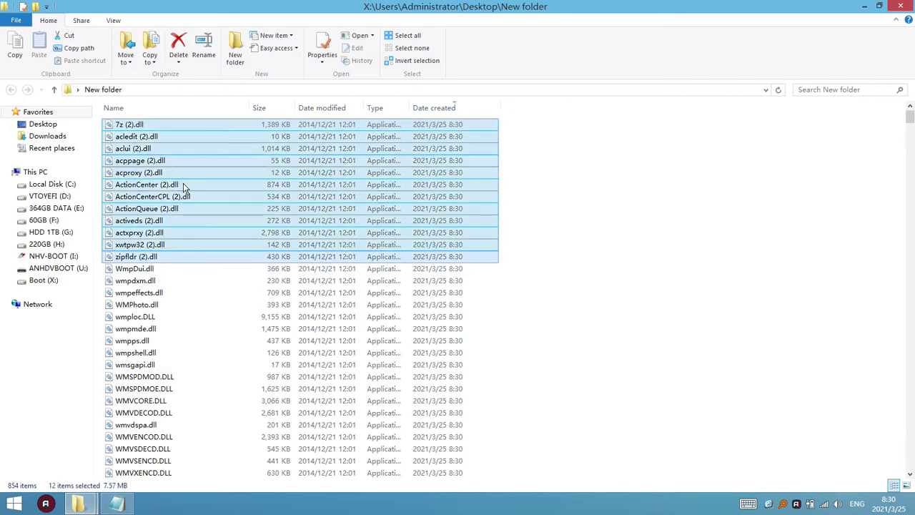
right_click(189, 193)
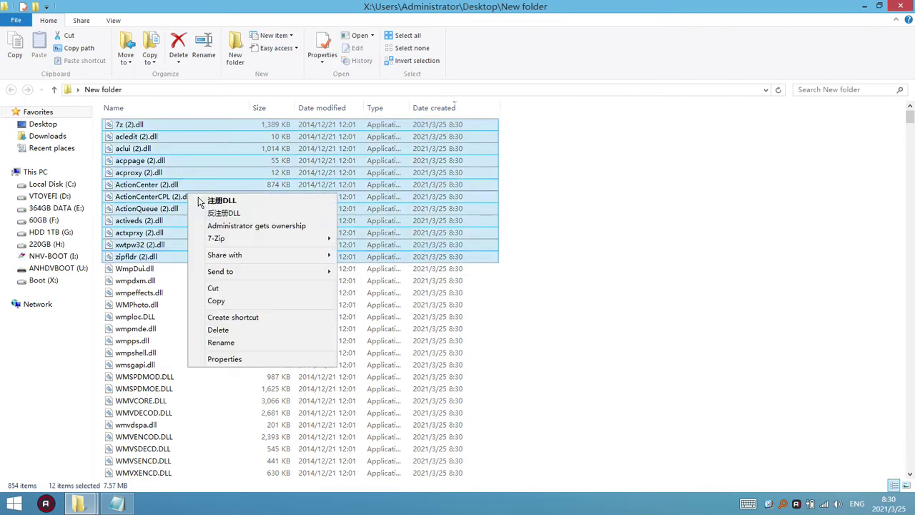
left_click(235, 327)
left_click(503, 264)
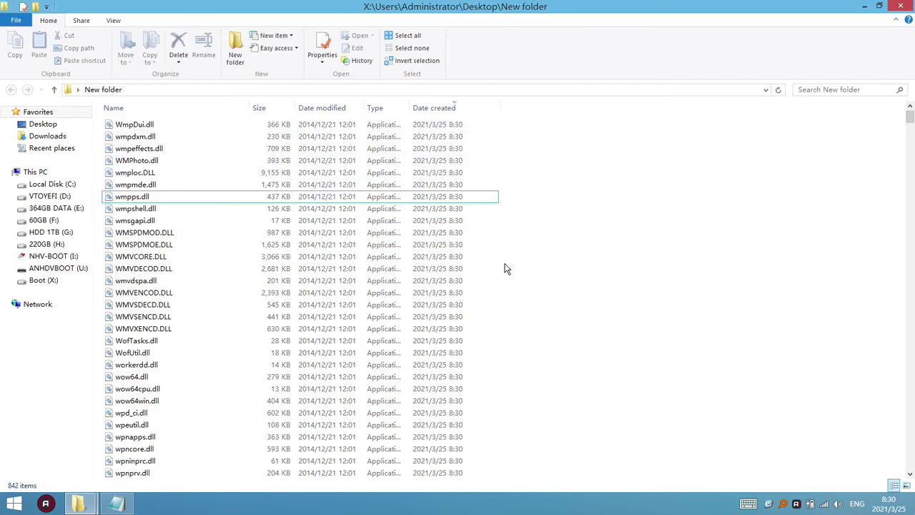
Step: Sort the files in New folder by name and restore its window to the smaller size between Notepad and System32
left_click(200, 107)
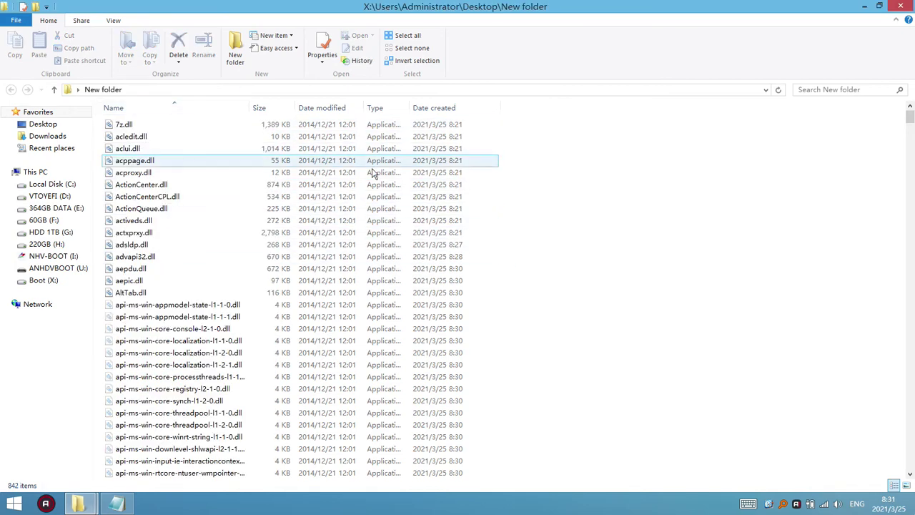
left_click(459, 135)
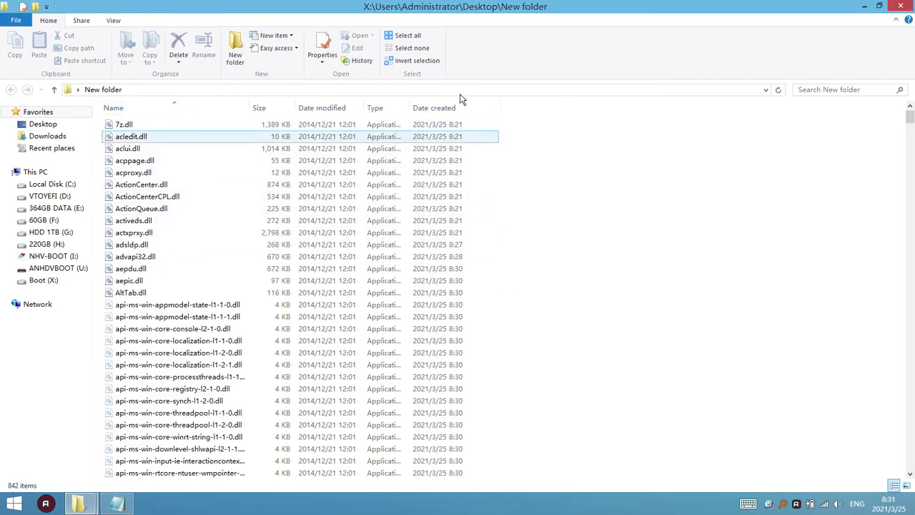
double_click(464, 10)
left_click_drag(343, 79, 343, 8)
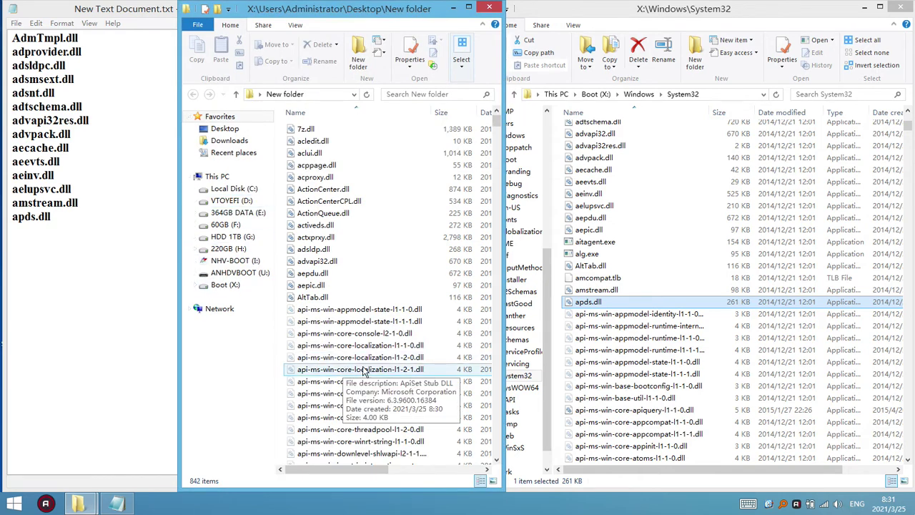
Step: Review the noted file names in New Text Document.txt, from AdmTmpl.dll to apds.dll, against the files in New folder
left_click_drag(100, 244, 2, 32)
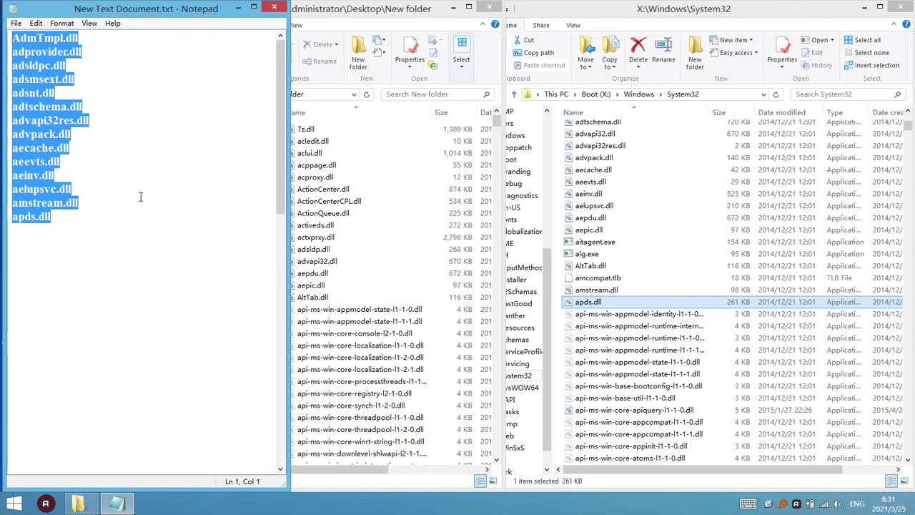
left_click(250, 235)
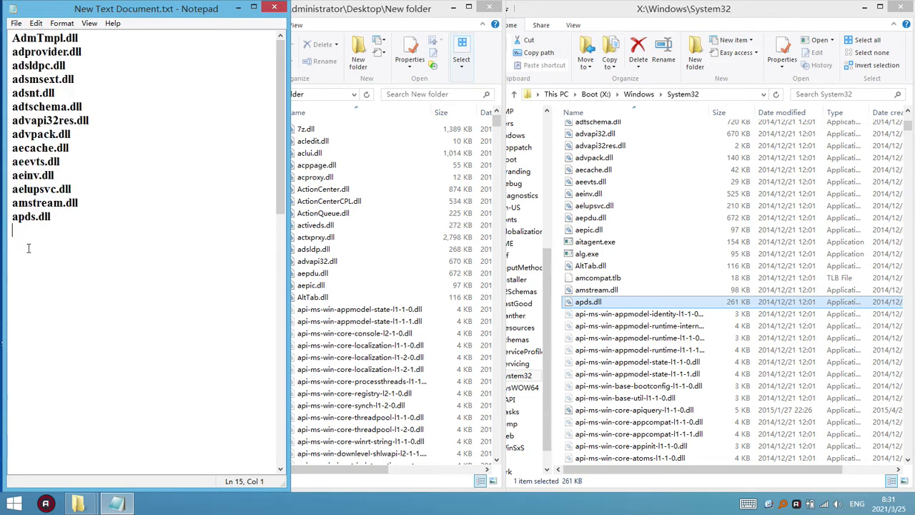
left_click_drag(29, 248, 12, 37)
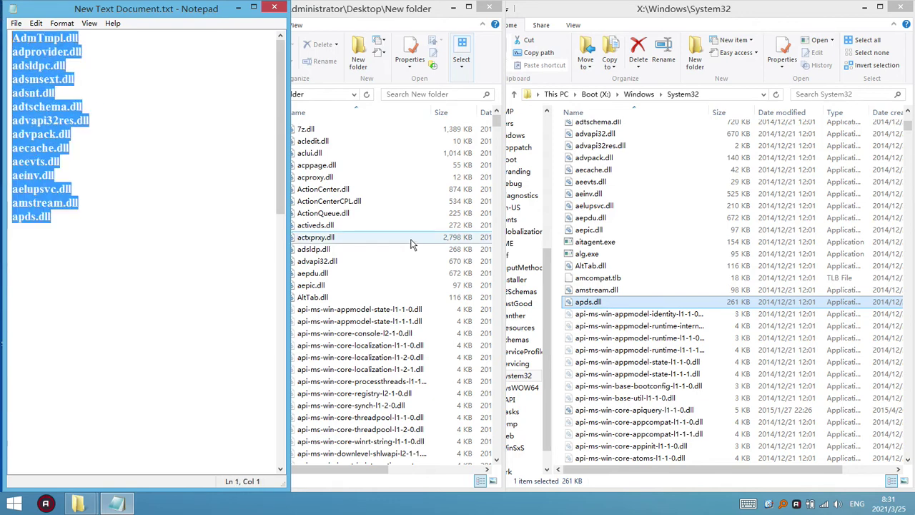
left_click(383, 190)
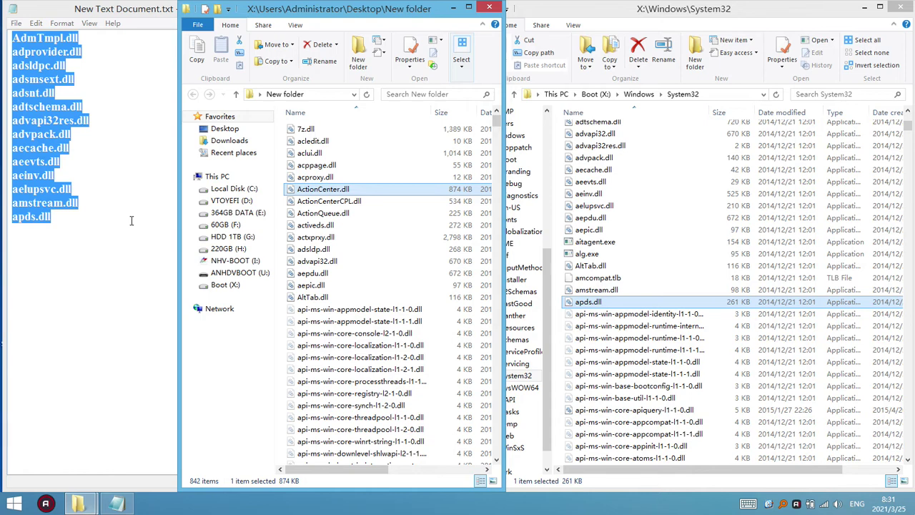
left_click(99, 244)
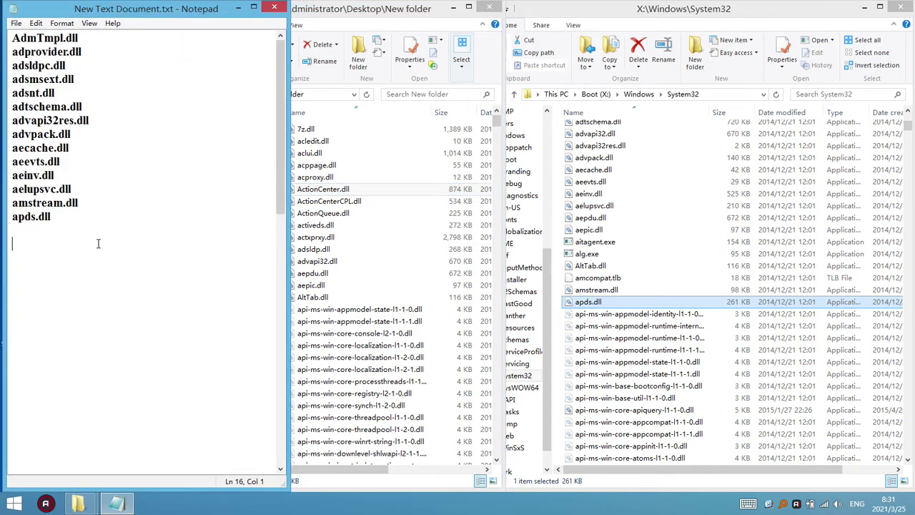
Step: Select all files in New folder and inspect their combined properties
left_click(374, 252)
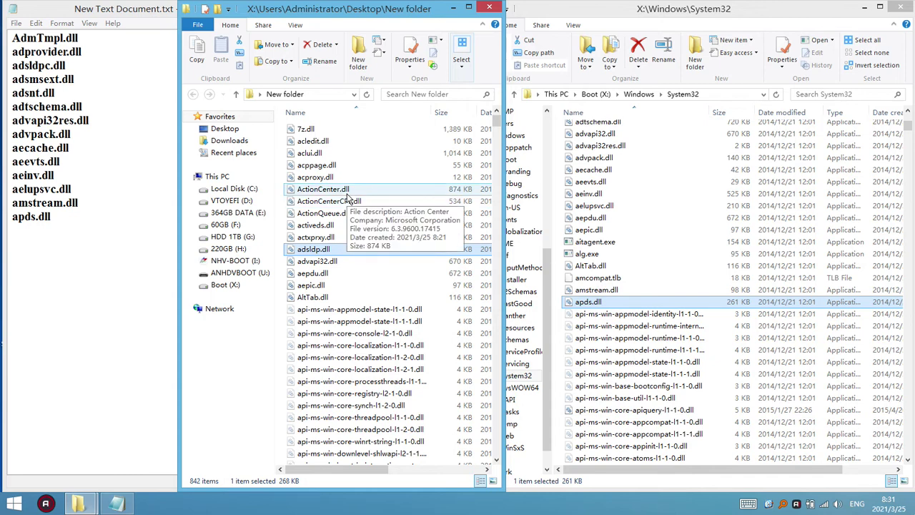
left_click(359, 297)
key("ctrl+a")
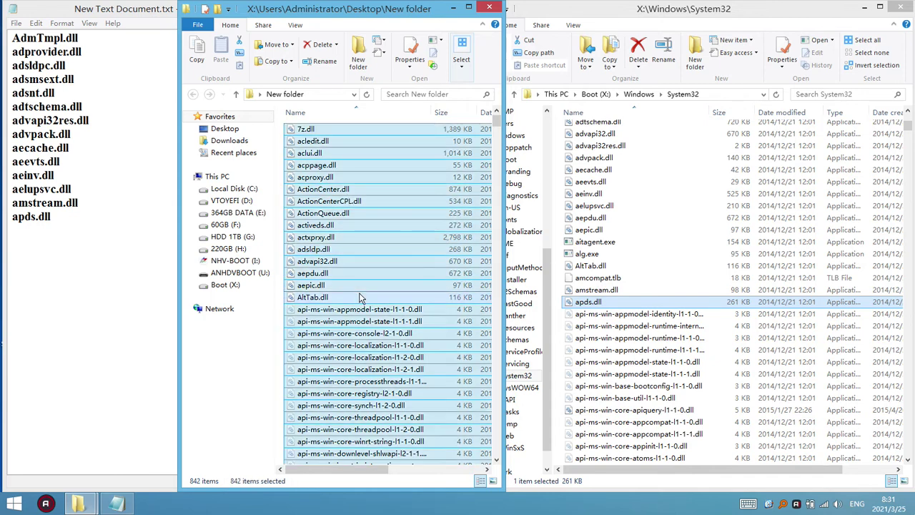
key("alt+Return")
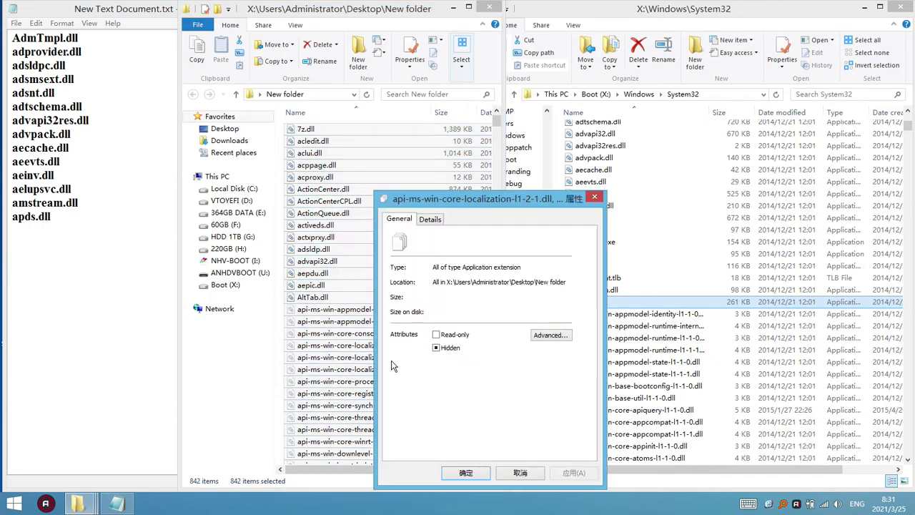
left_click(596, 198)
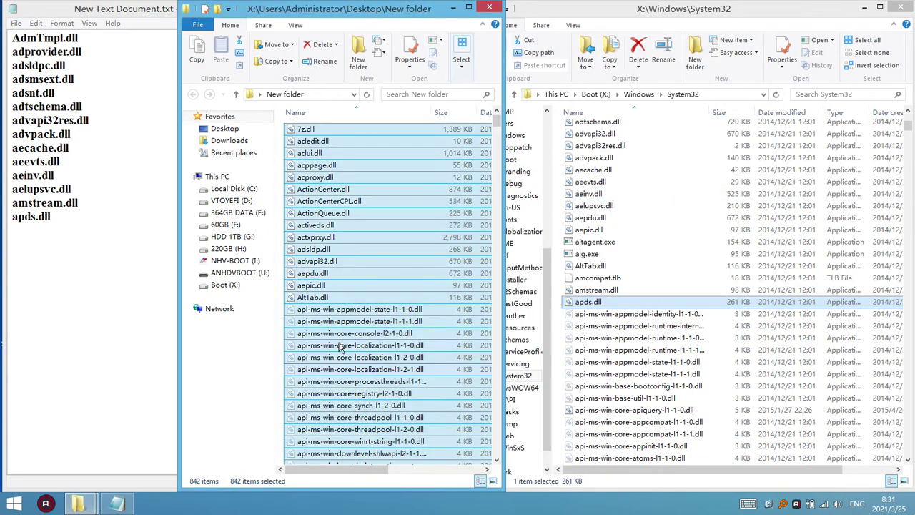
Step: Copy all selected .dll files from New folder and paste them into X:\Windows\System32
right_click(335, 313)
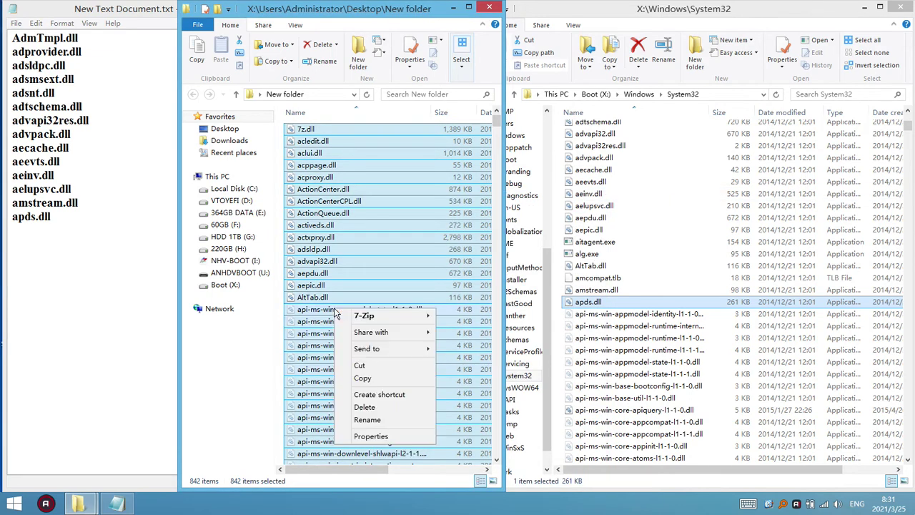
left_click(393, 378)
right_click(558, 272)
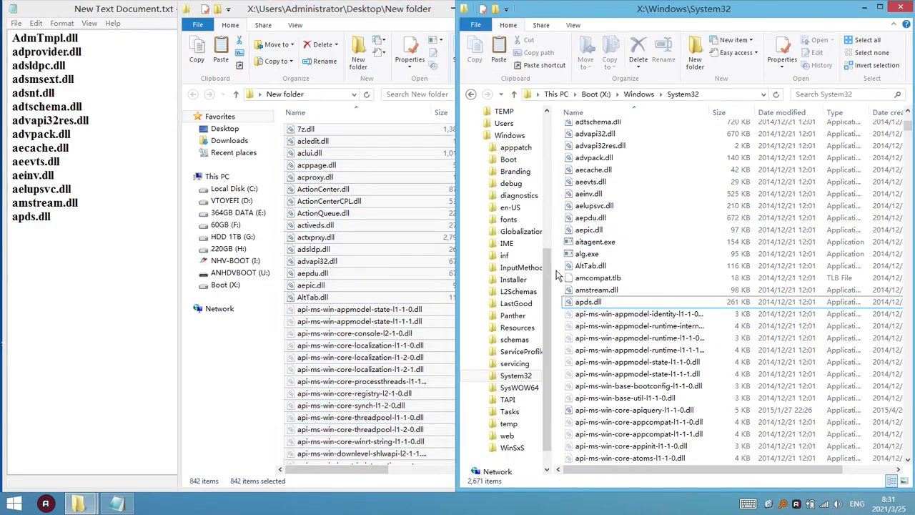
left_click(584, 331)
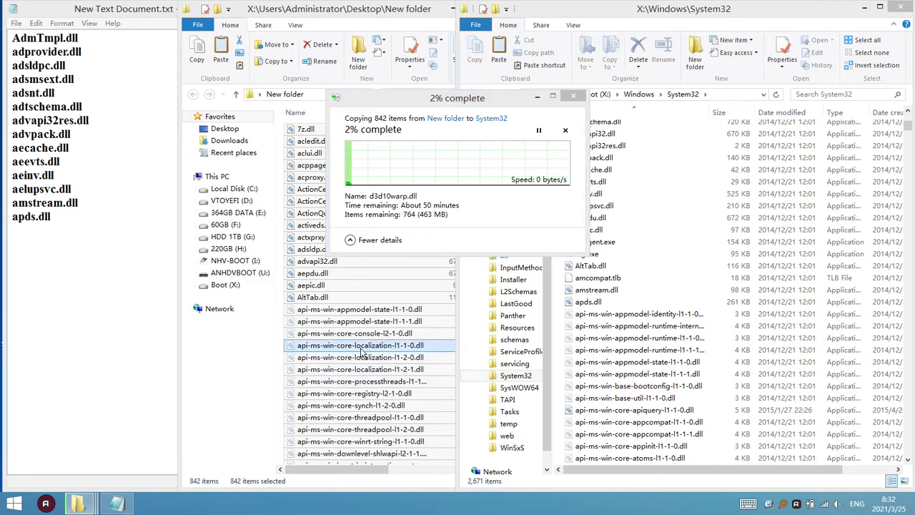
left_click(361, 345)
left_click(393, 273)
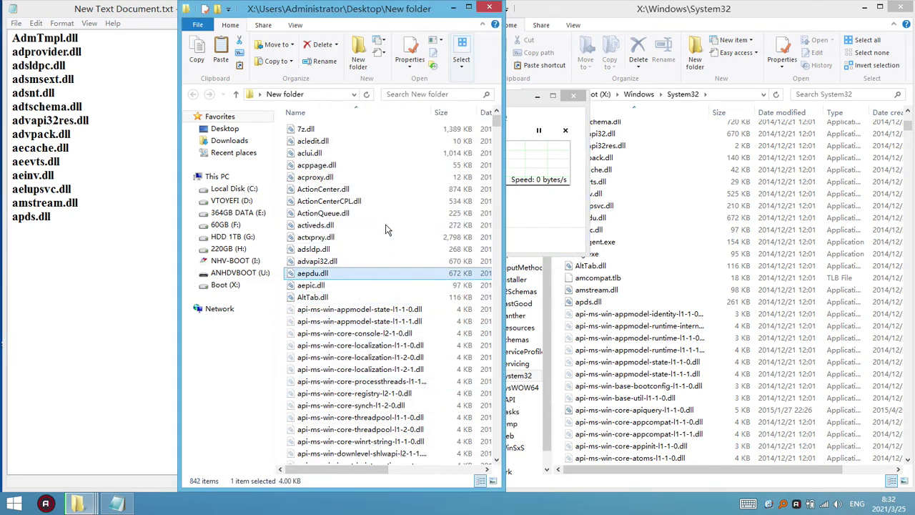
left_click(700, 366)
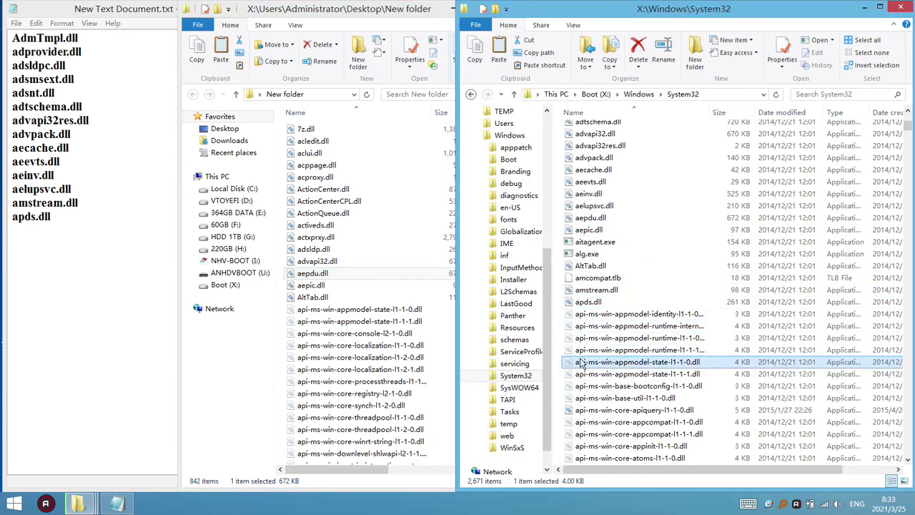
mouse_move(581, 363)
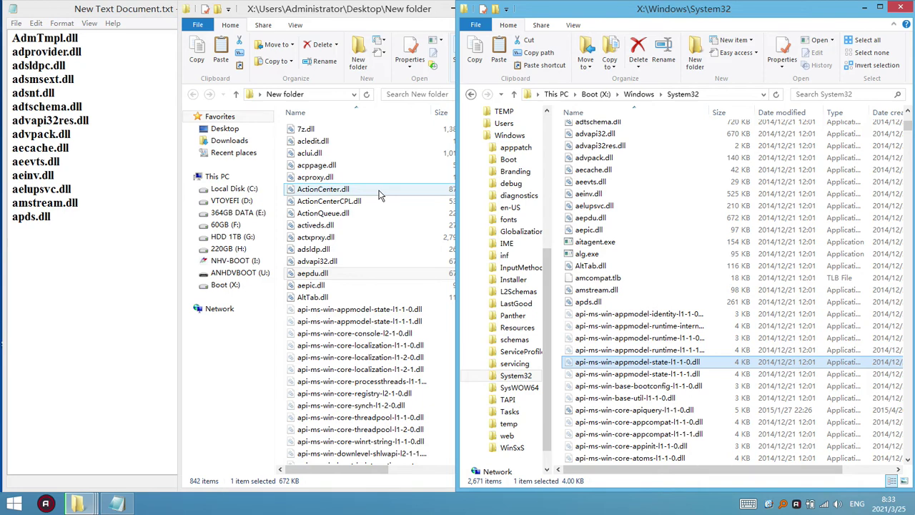
Step: Maximize the New folder window and sort its files by size, largest first
left_click(390, 10)
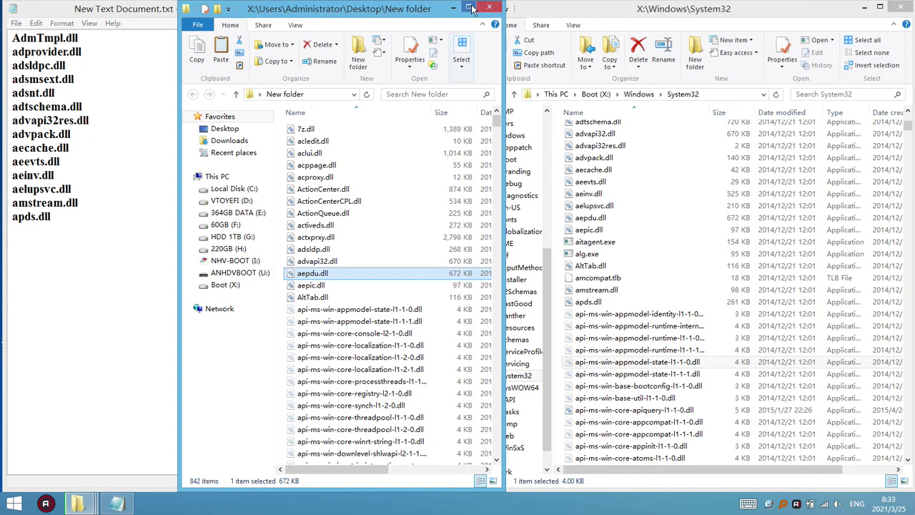
left_click(472, 8)
left_click(270, 109)
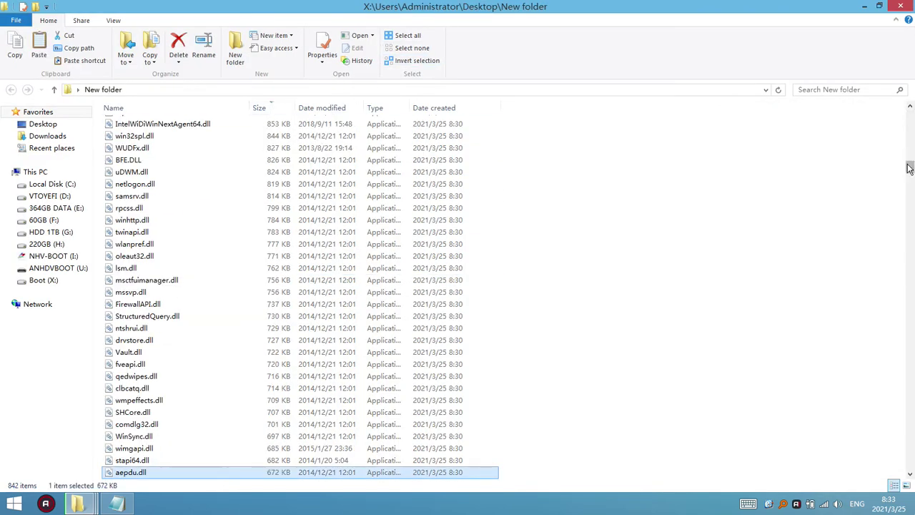
left_click_drag(909, 166, 912, 104)
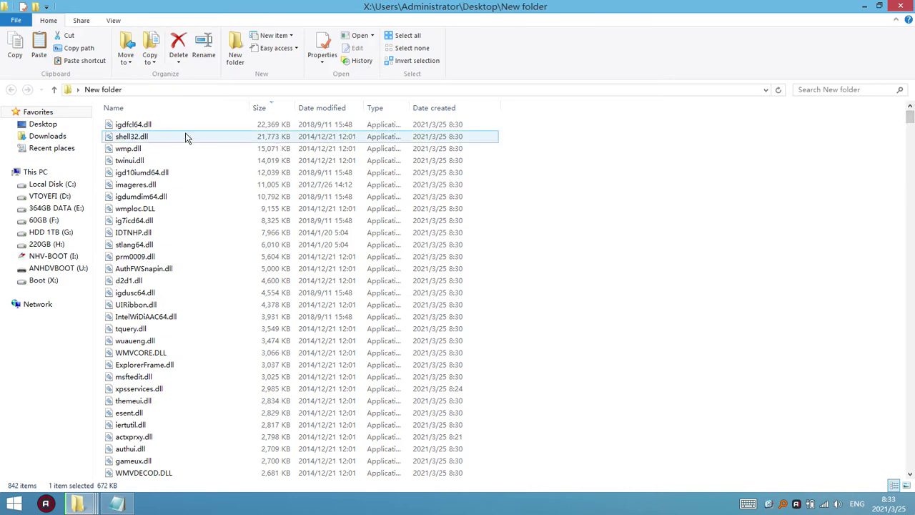
Step: Check the sizes of the largest files in New folder by selecting igdfcl64.dll, shell32.dll and different ranges below them
left_click_drag(97, 122, 249, 471)
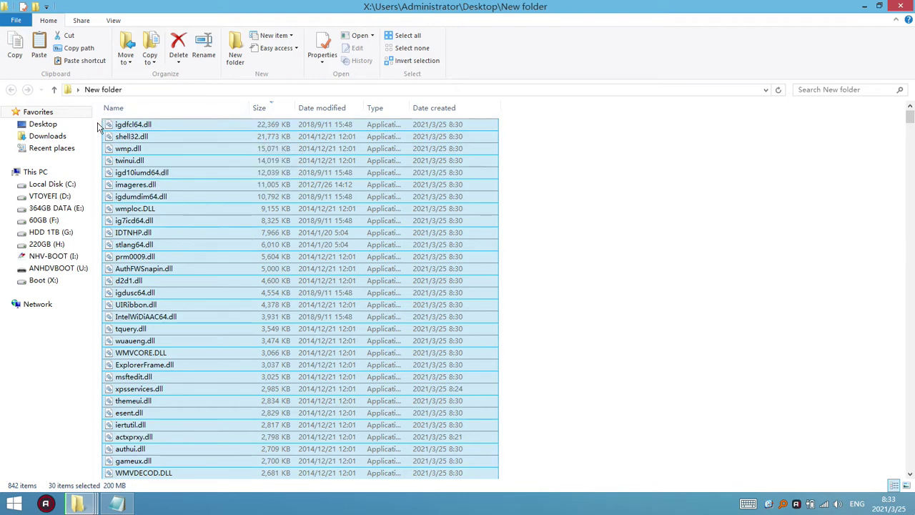
mouse_move(97, 122)
left_mouse_down()
mouse_move(120, 141)
mouse_move(107, 129)
left_mouse_up()
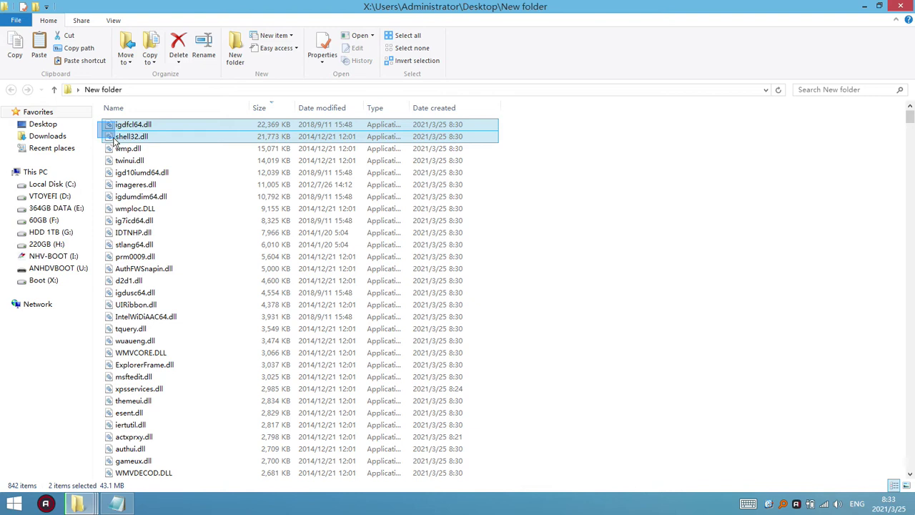
left_click(140, 137)
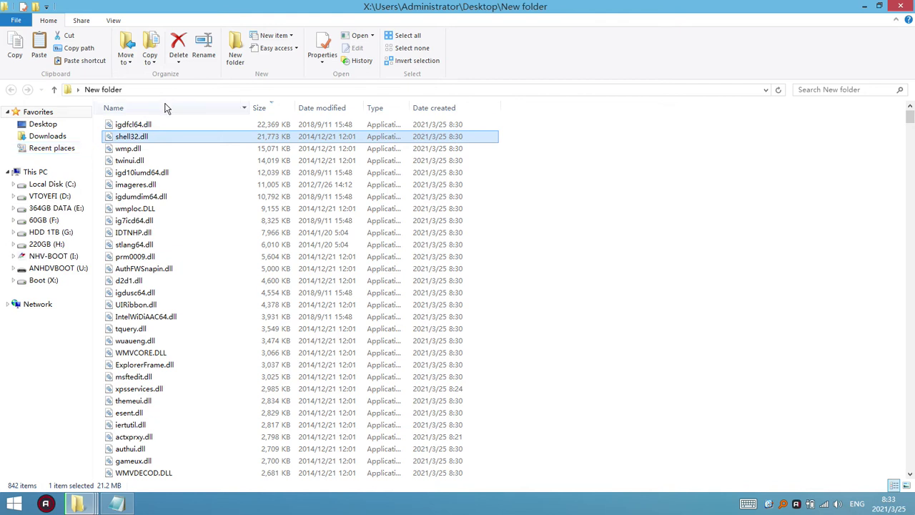
left_click(132, 125)
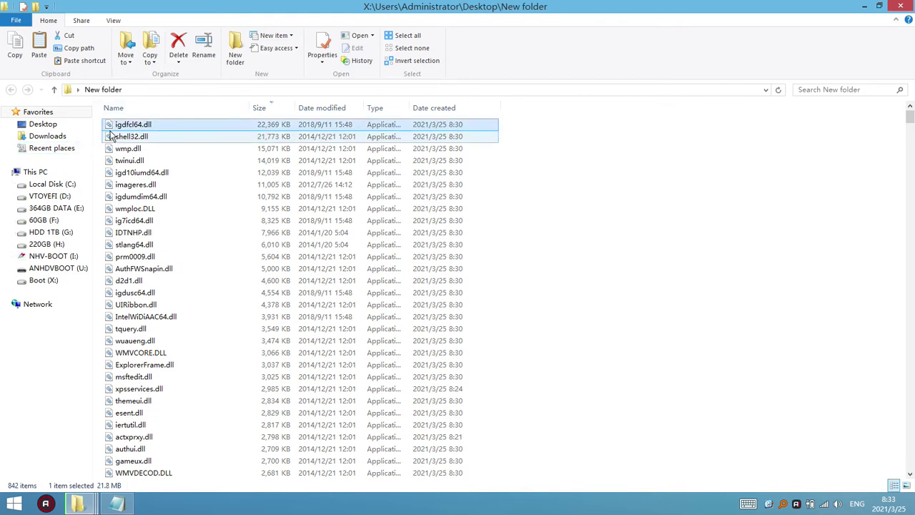
left_click_drag(98, 125, 198, 330)
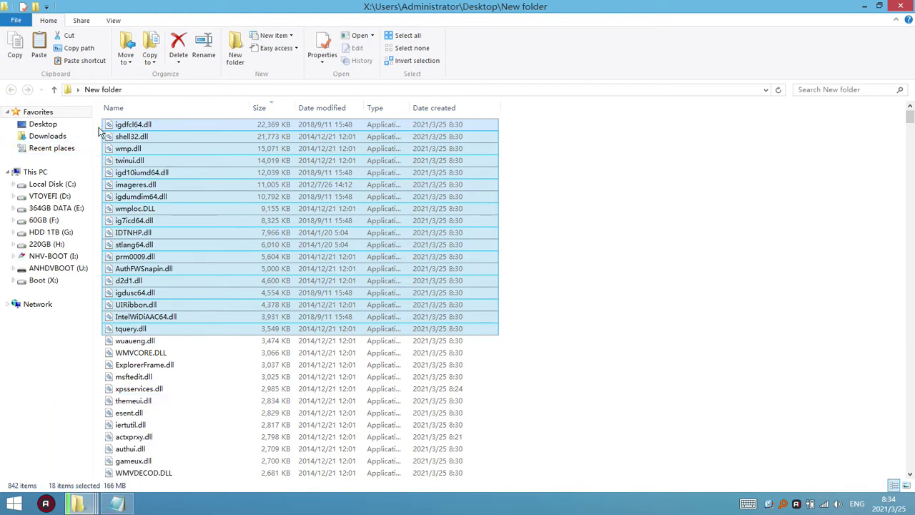
Step: Copy the seven largest files in New folder, igdfcl64.dll through igdumdim64.dll
left_click(106, 126)
left_click_drag(107, 127, 150, 203)
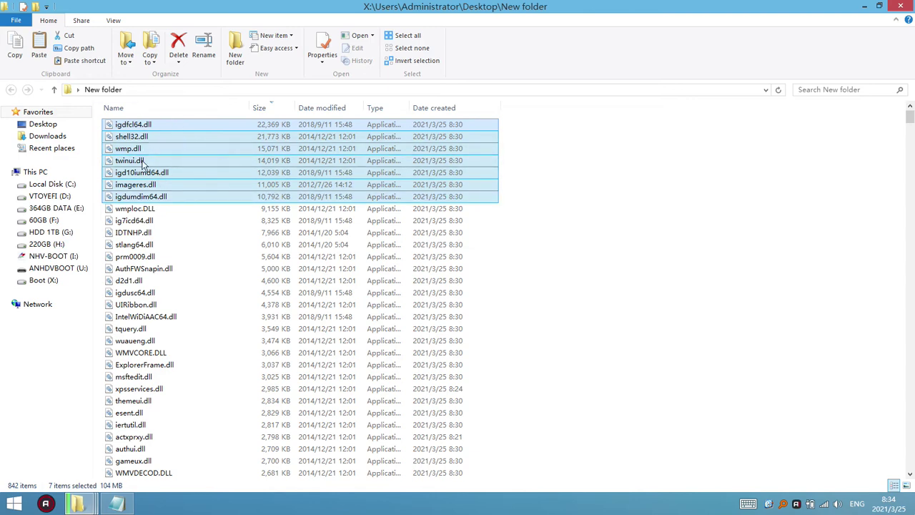
right_click(156, 164)
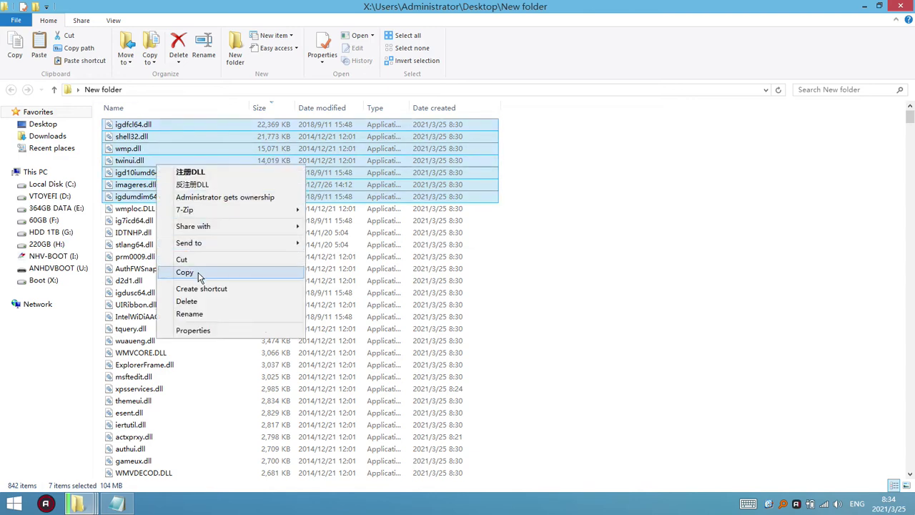
left_click(200, 271)
Step: Try to paste the seven copied files into System32, replacing the same-named files, and cancel the interrupted action
mouse_move(80, 509)
left_click(175, 457)
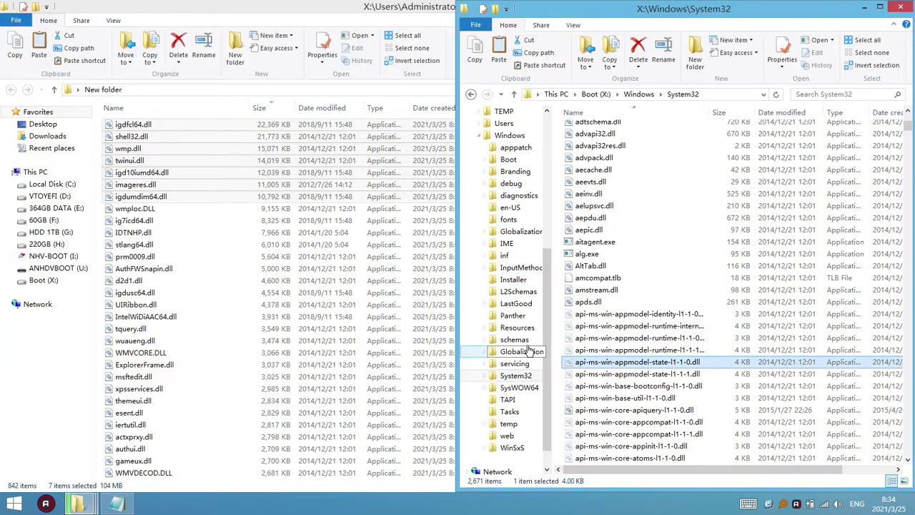
right_click(561, 328)
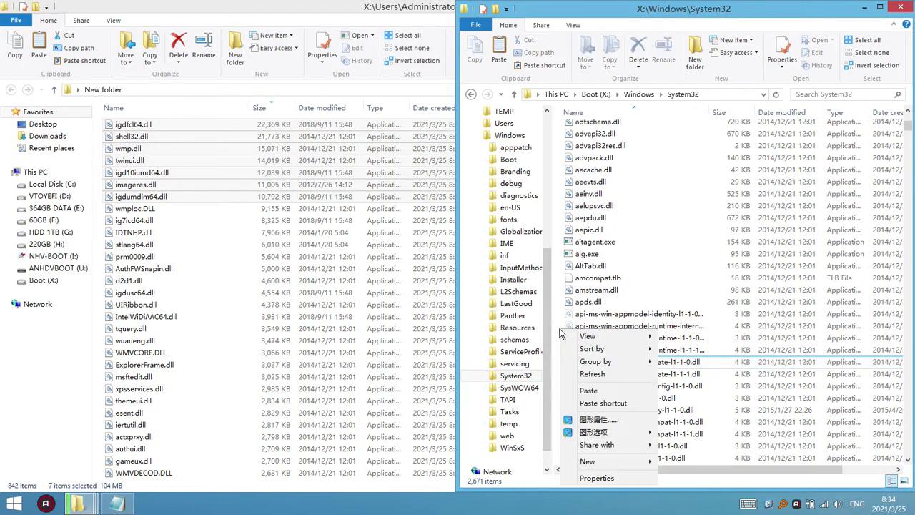
left_click(599, 389)
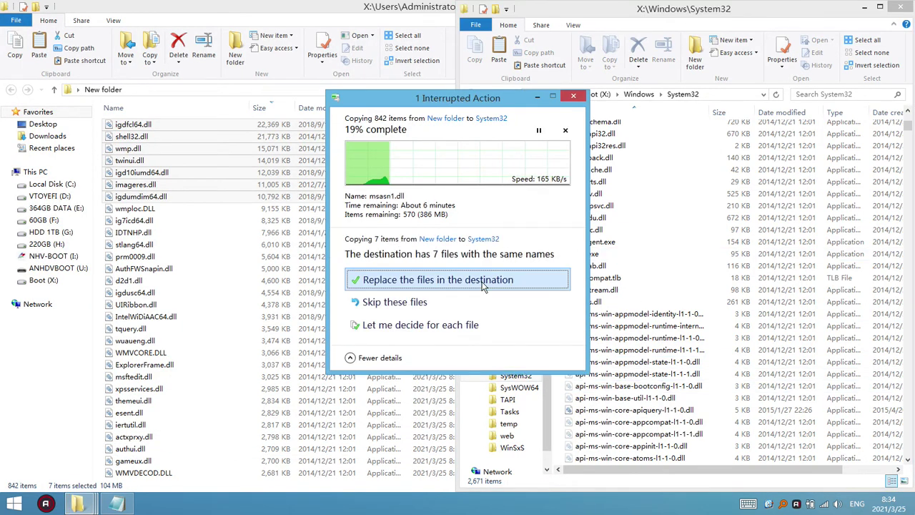
left_click(444, 279)
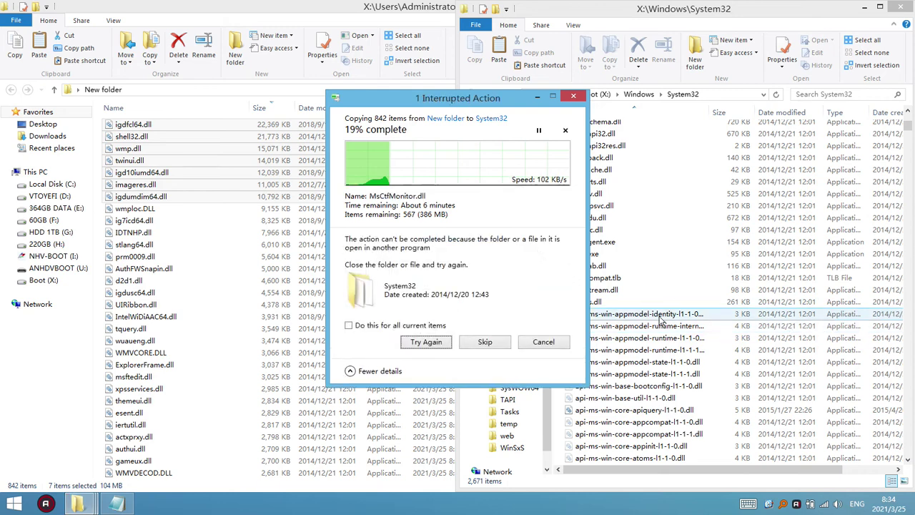
left_click(543, 342)
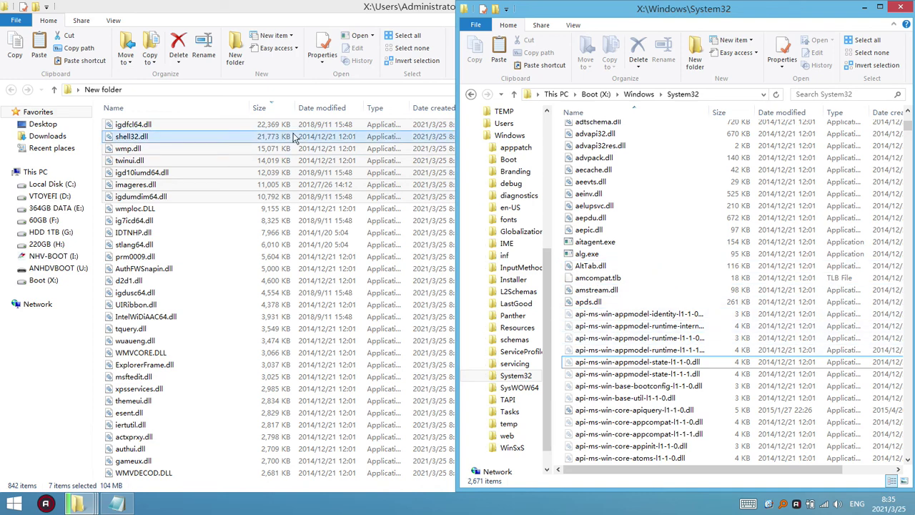
Step: Compare the New folder and System32 windows, and select the seven largest files in New folder, igdfcl64.dll through igdumdim64.dll
left_click(165, 223)
key("super+Up")
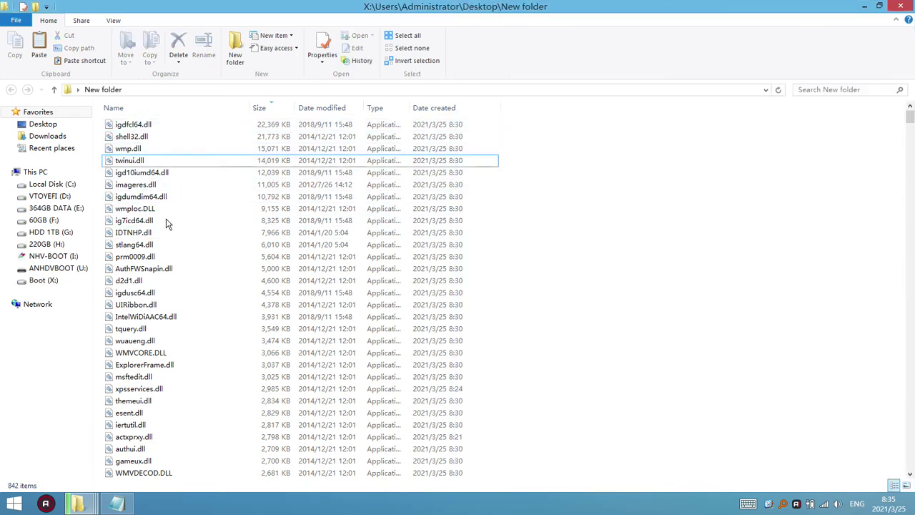
mouse_move(78, 504)
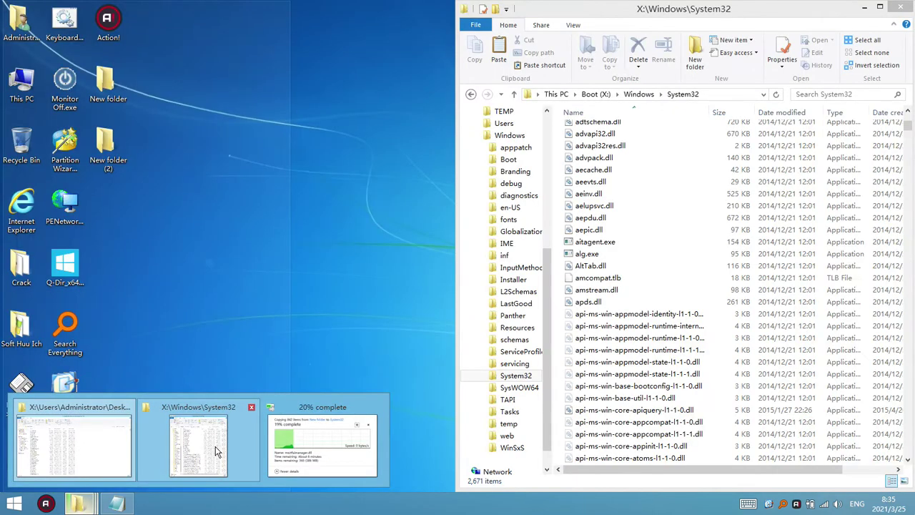
left_click(216, 451)
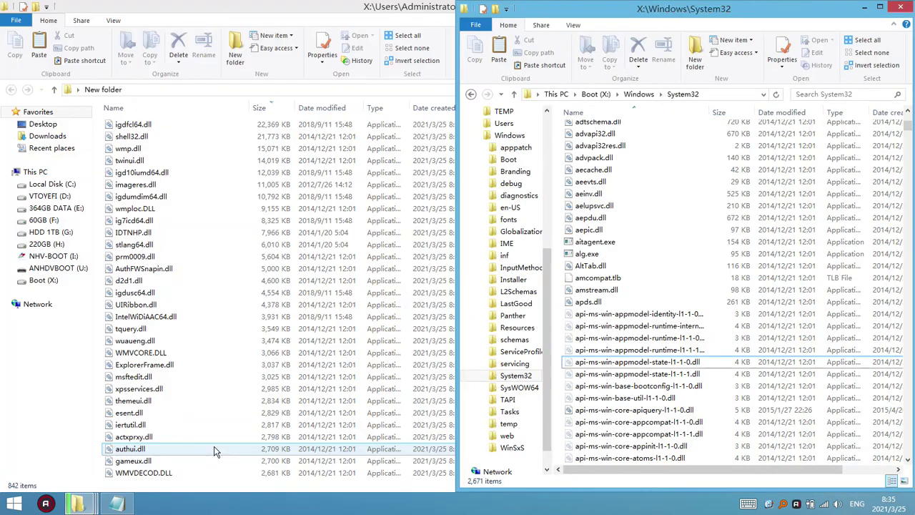
mouse_move(79, 504)
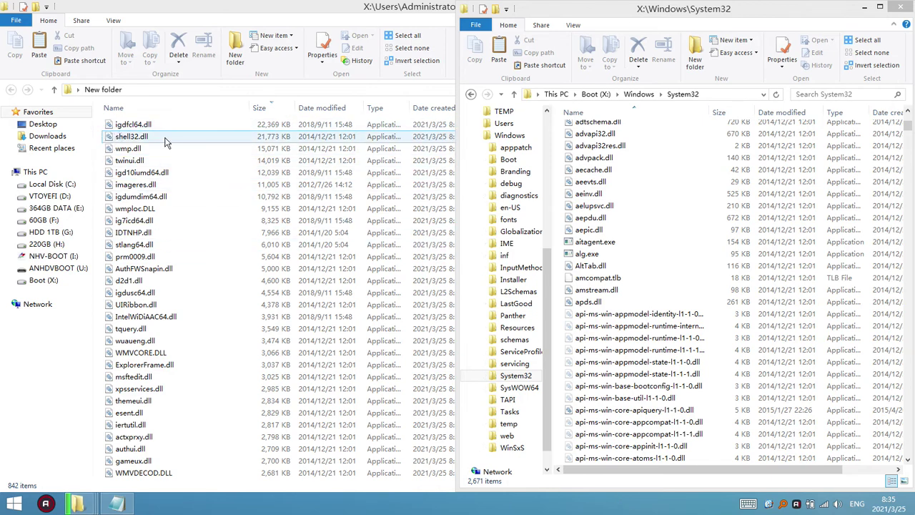
left_click(102, 125)
left_click(141, 197, "shift")
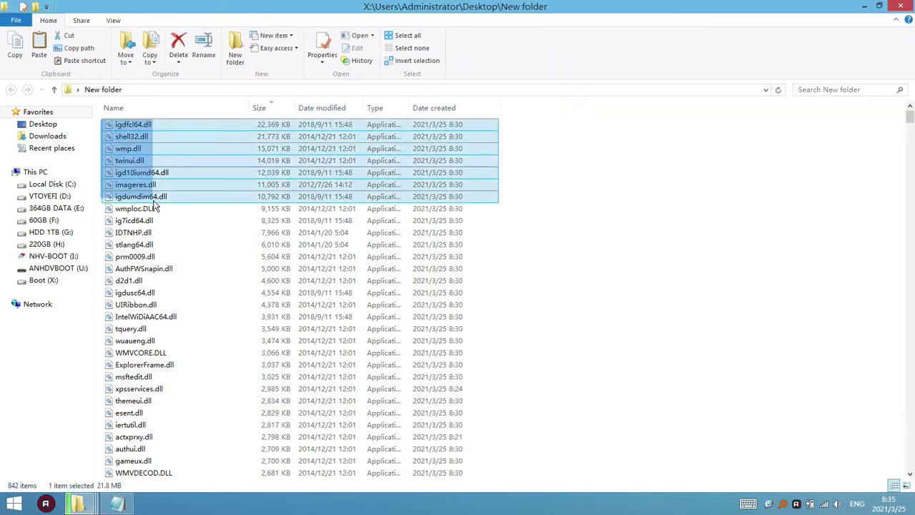
Step: Clear the file selection, restore the New folder window to its smaller size and place it between Notepad and System32
left_click(613, 244)
double_click(664, 6)
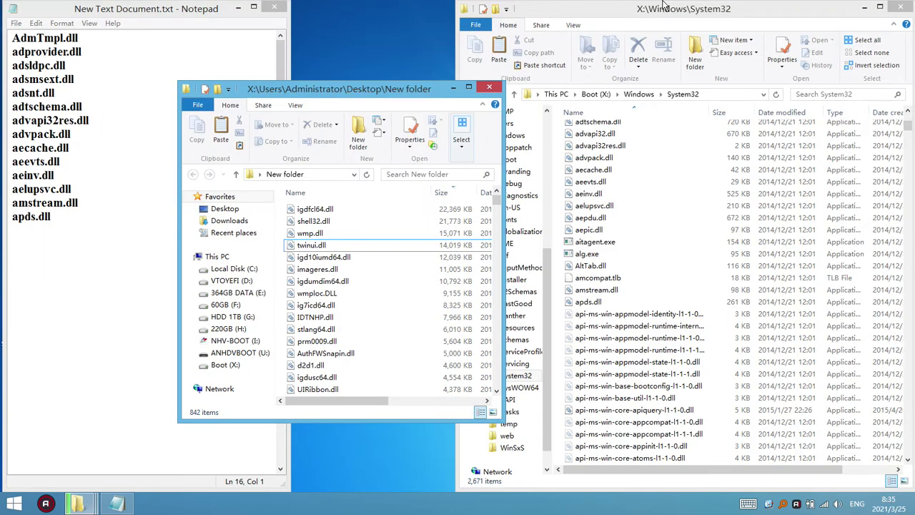
left_click_drag(379, 84, 377, 4)
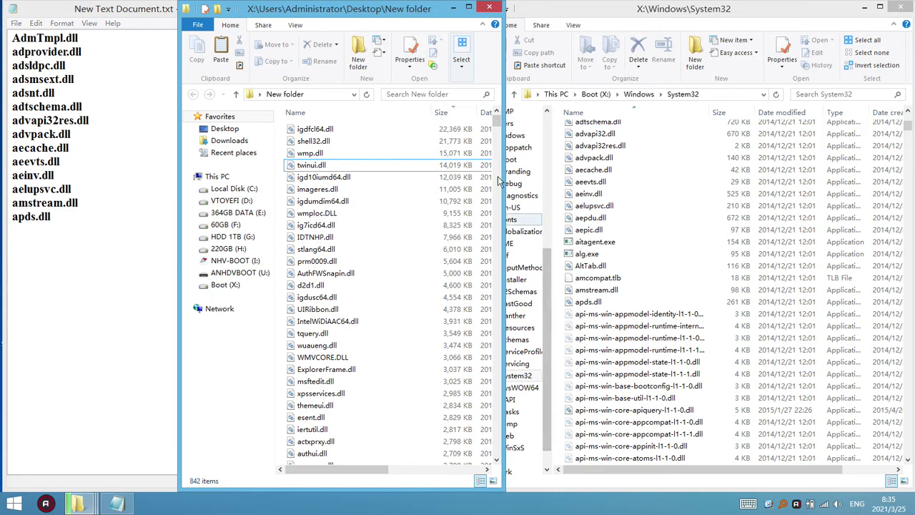
Step: Select the six largest files in New folder, then deselect imageres.dll, igd10iumd64.dll and twinui.dll to compare the combined sizes
left_click_drag(282, 127, 349, 193)
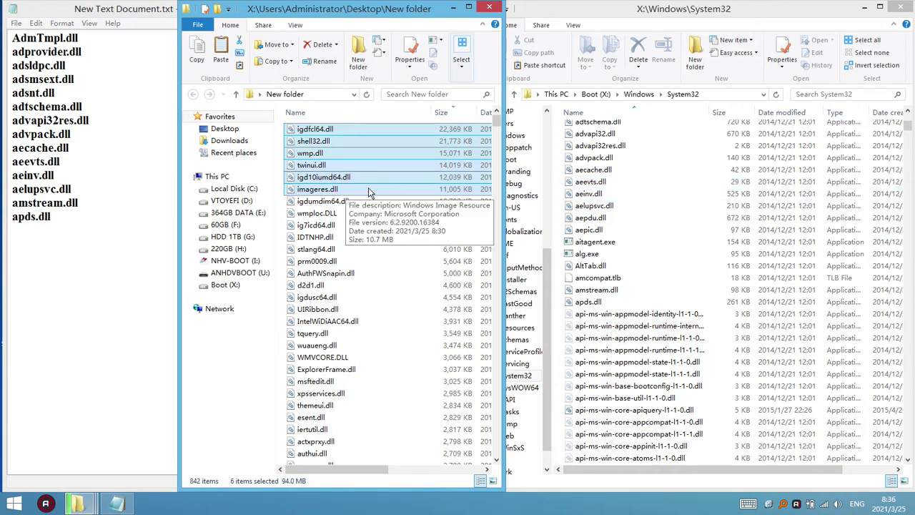
left_click(320, 190, "ctrl")
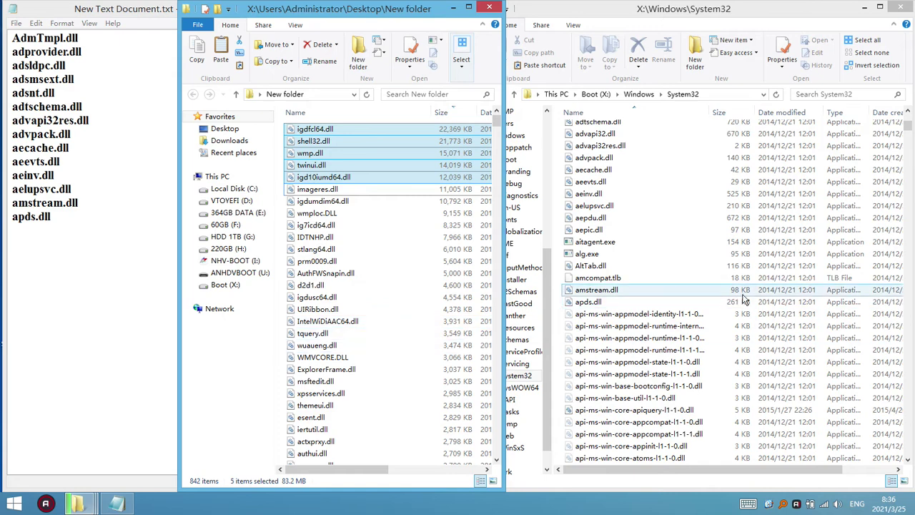
left_click(338, 179, "ctrl")
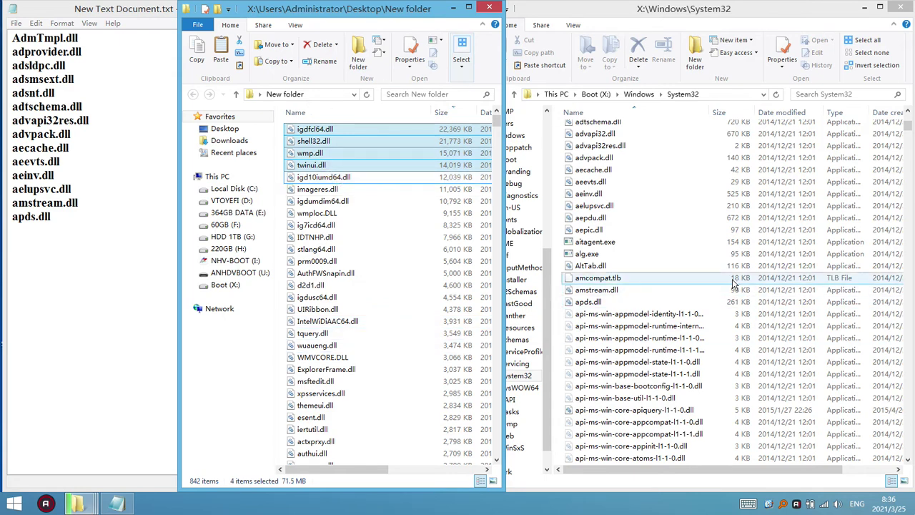
left_click(330, 167, "ctrl")
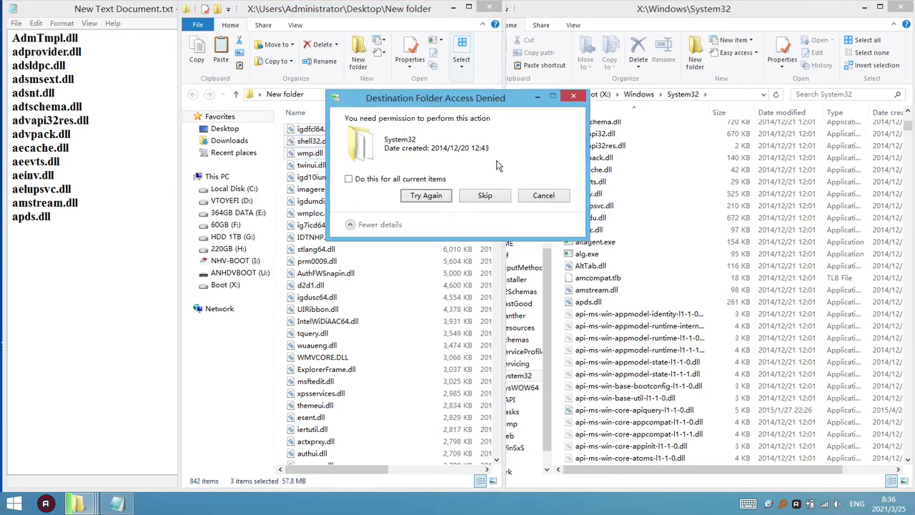
Step: Minimize the Destination Folder Access Denied dialog and select aitagent.exe, followed by aepdu.dll, in System32
left_click(536, 97)
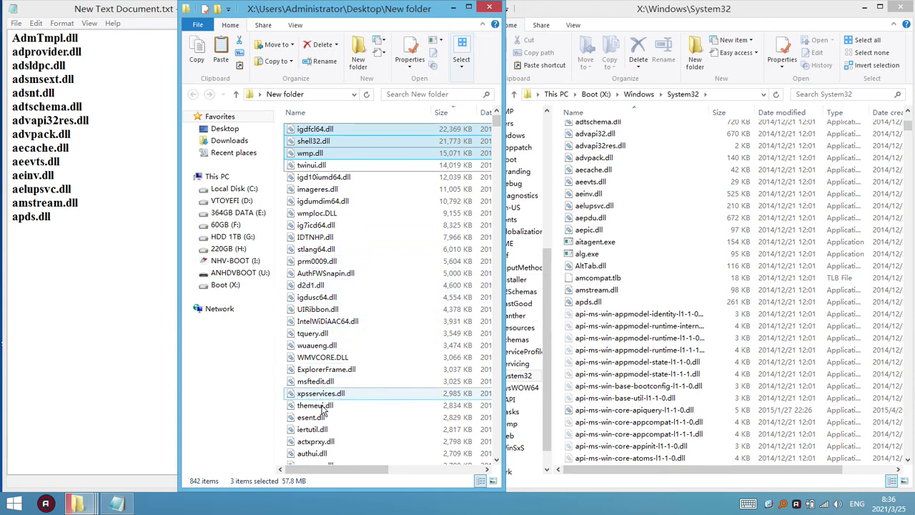
left_click(561, 170)
left_click_drag(561, 127, 725, 437)
left_click(647, 244)
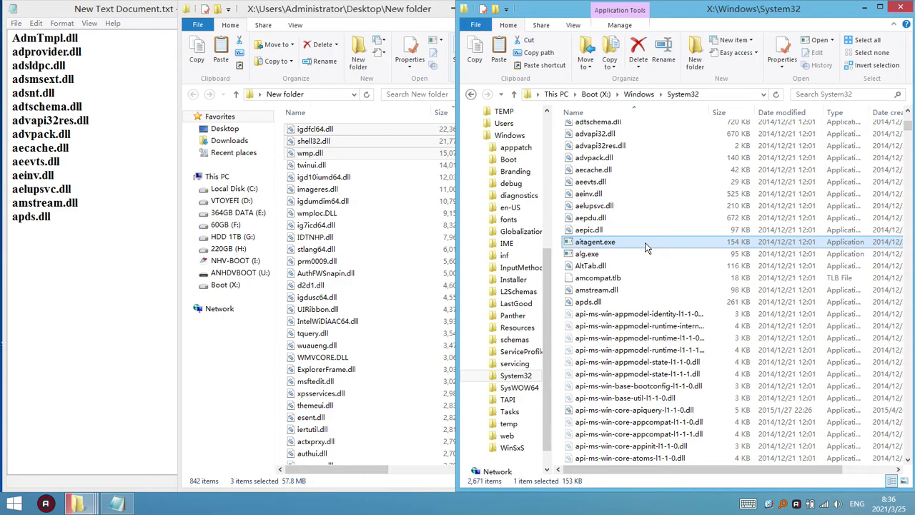
left_click(586, 218)
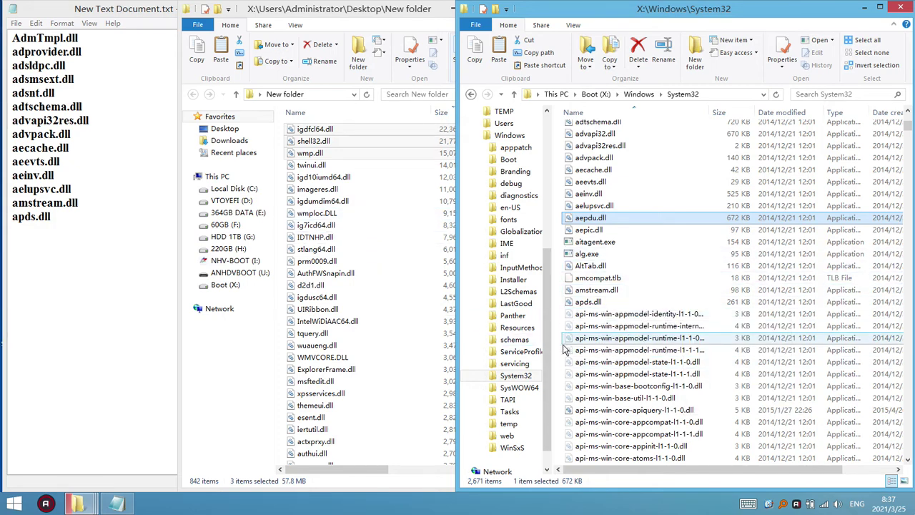
Step: Examine the sizes of single files and different ranges among the largest files in New folder, then return to System32
left_click(368, 177)
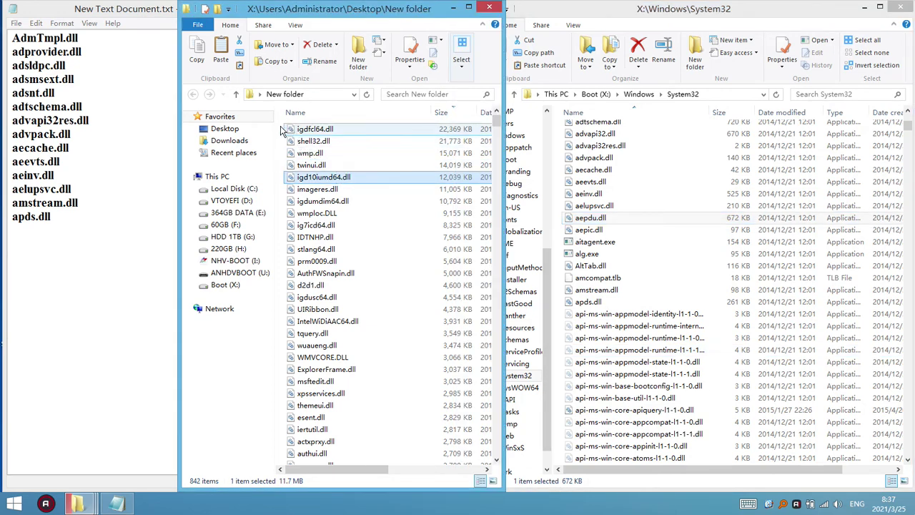
left_click_drag(282, 131, 362, 185)
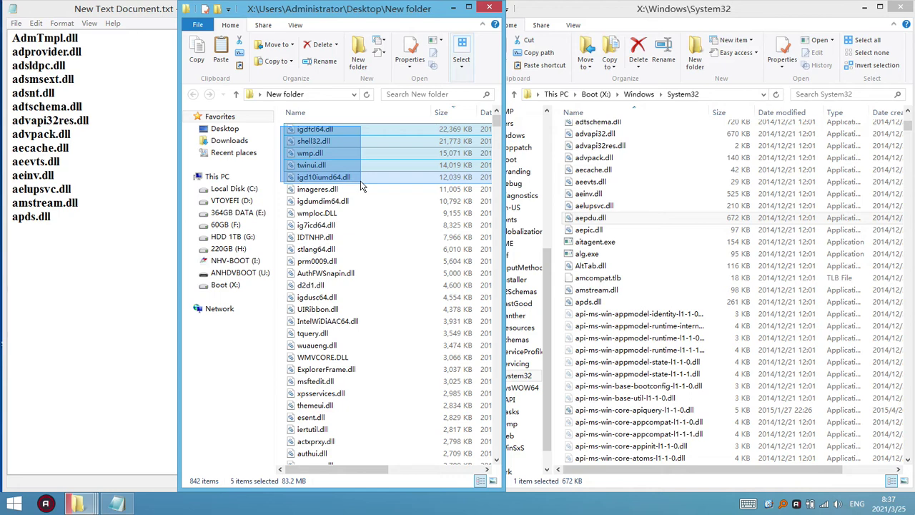
left_click_drag(362, 186, 380, 140)
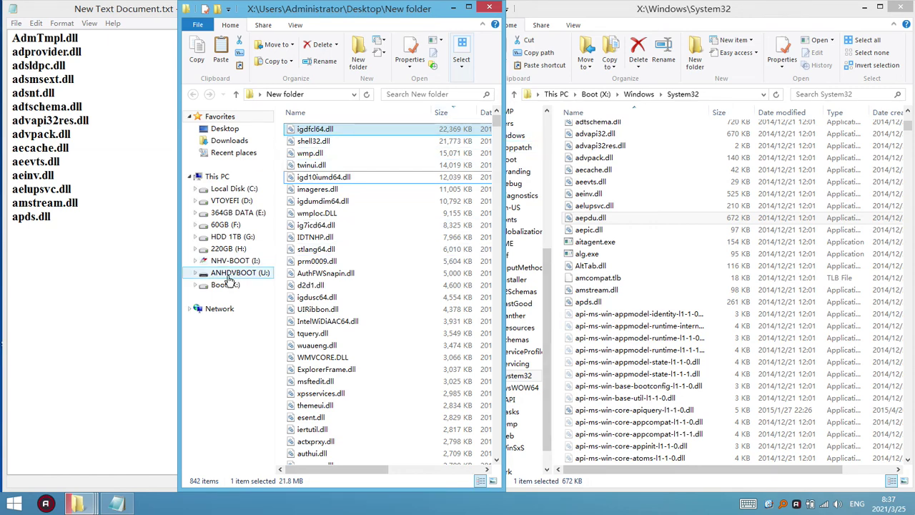
left_click(323, 144)
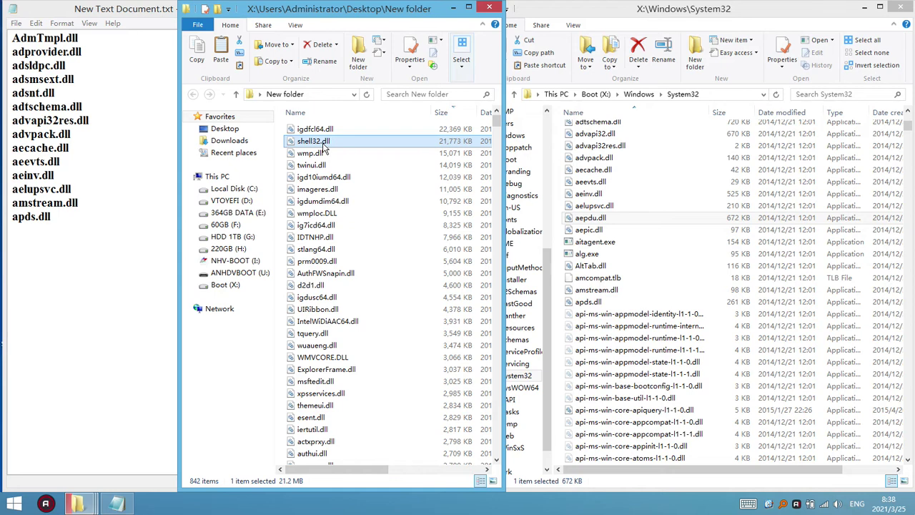
left_click_drag(400, 126, 322, 276)
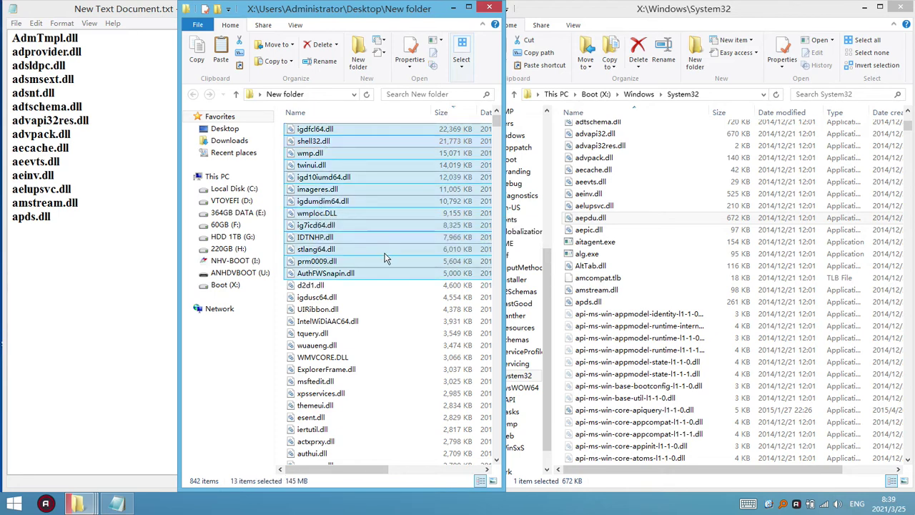
left_click(282, 127)
left_click_drag(282, 125, 89, 236)
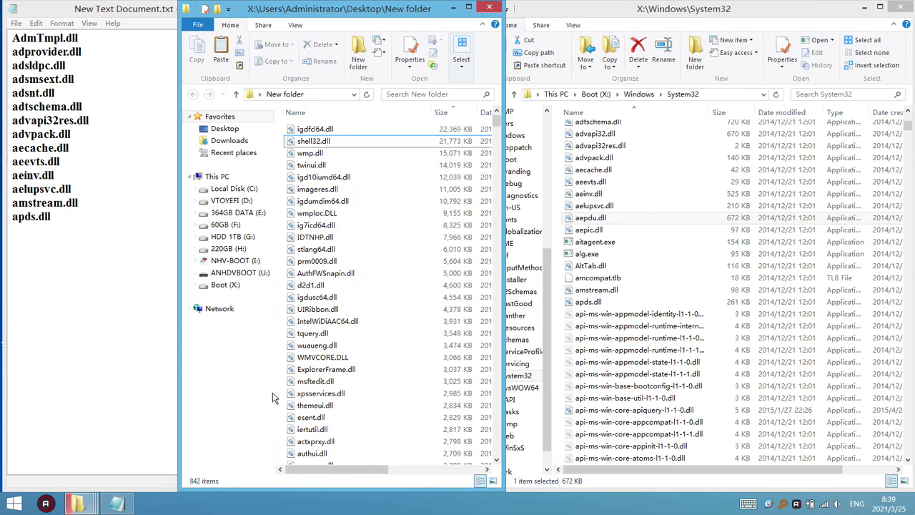
left_click_drag(324, 470, 309, 180)
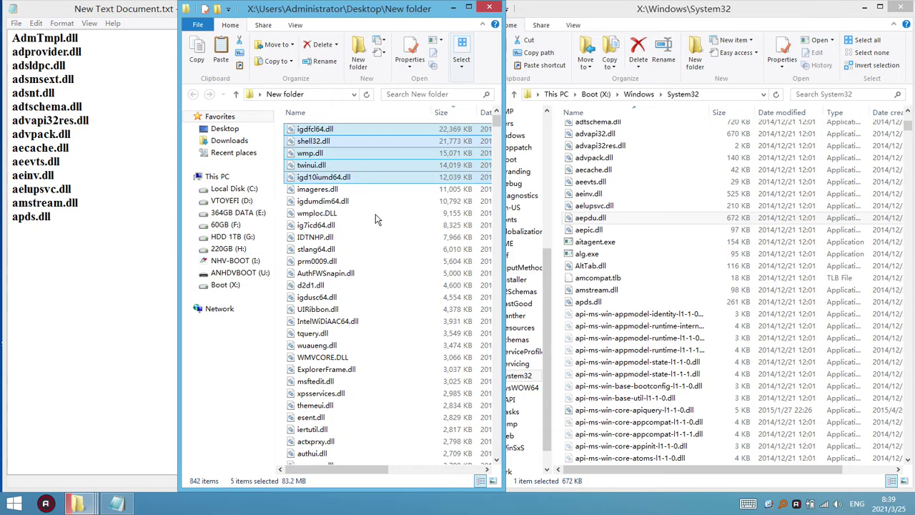
left_click(557, 329)
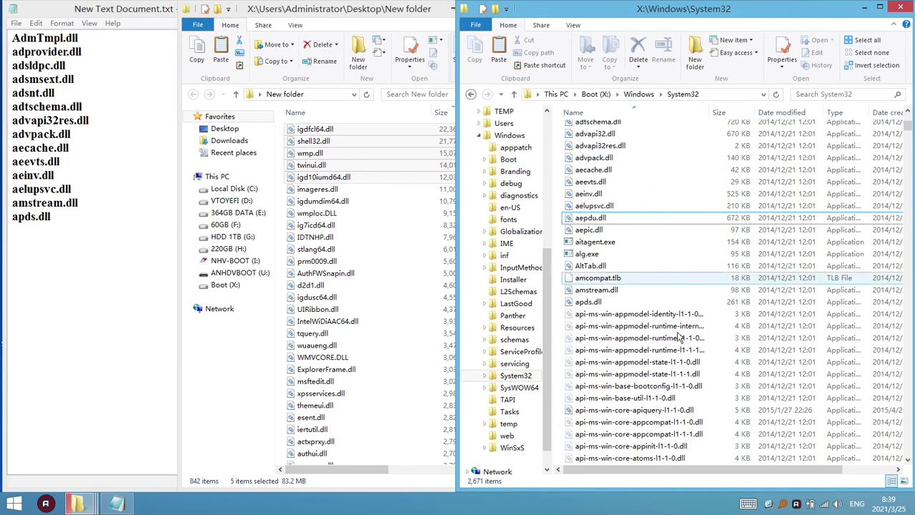
left_click(603, 222)
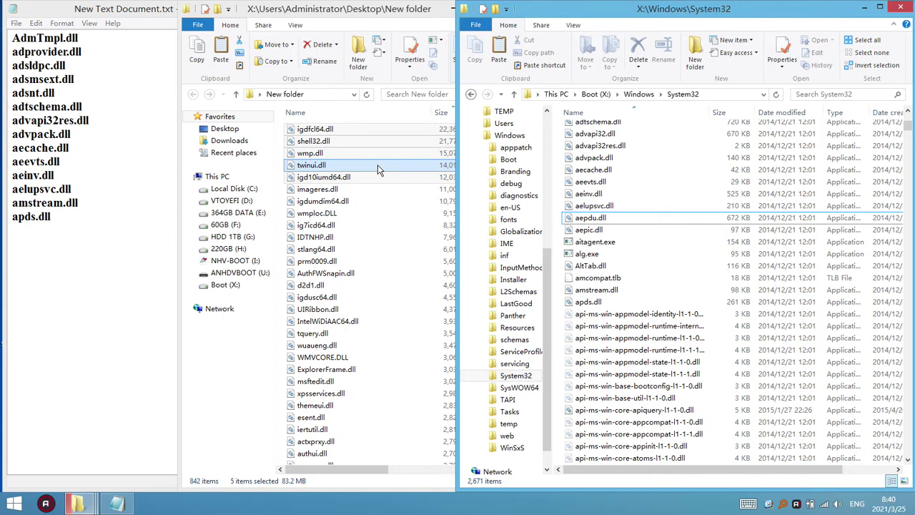
Step: Check the combined size of igdfcl64.dll through msftedit.dll in New folder, then select iertutil.dll and igdfcl64.dll individually
left_click(283, 192)
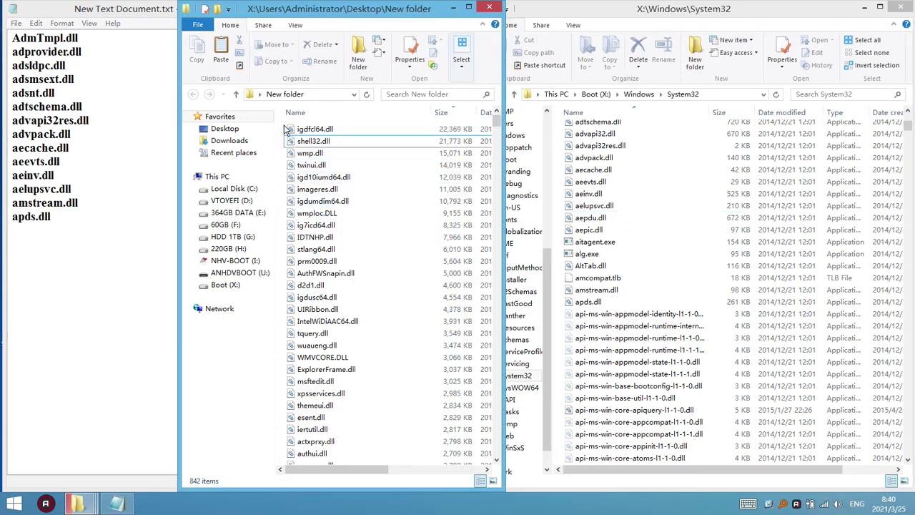
left_click_drag(284, 127, 371, 383)
left_click(315, 429)
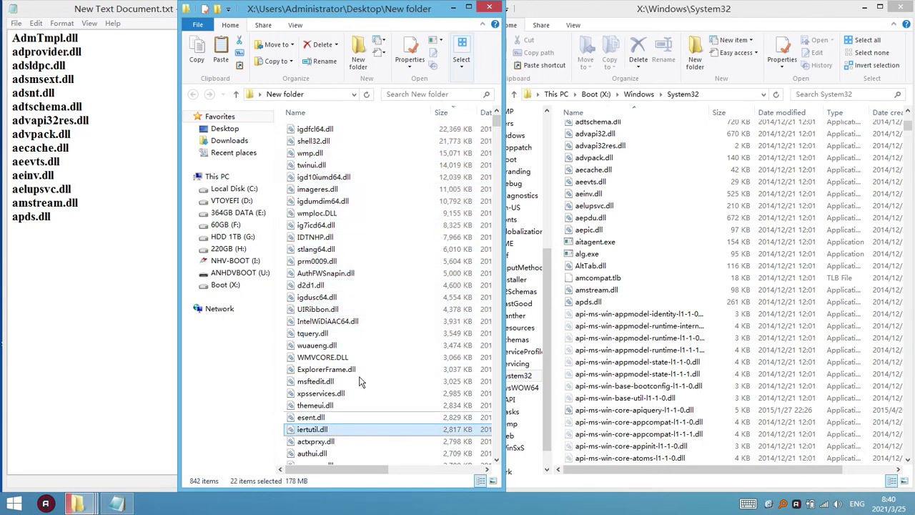
left_click(355, 132)
Step: Maximize the New folder window, sort its files by name in ascending order and clear the selection
left_click(468, 8)
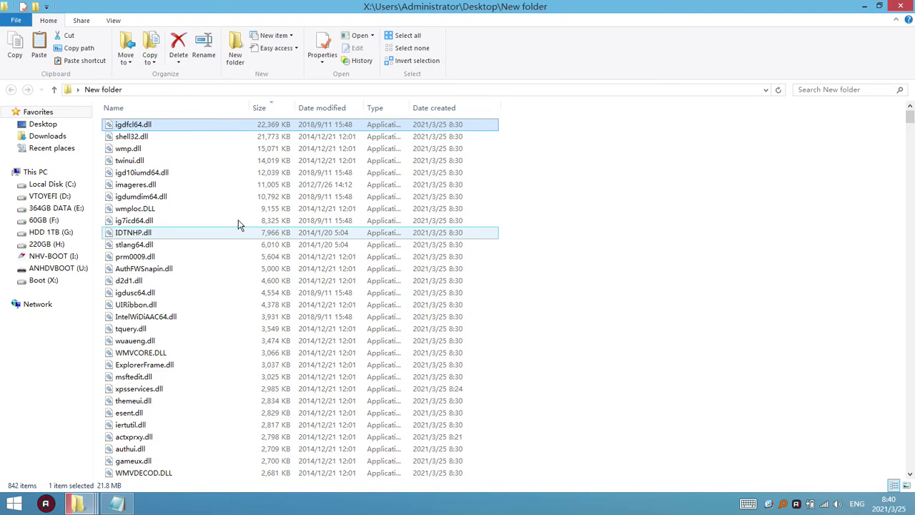
left_click(213, 109)
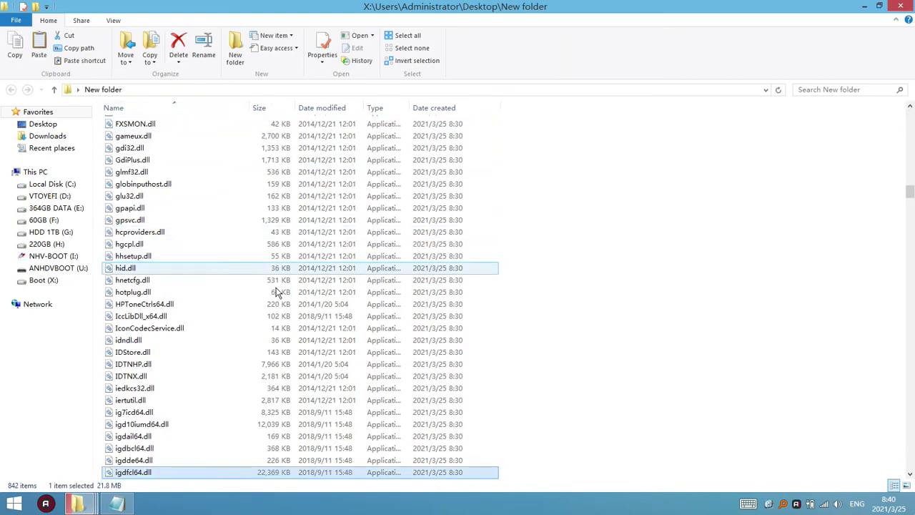
left_click_drag(906, 194, 906, 114)
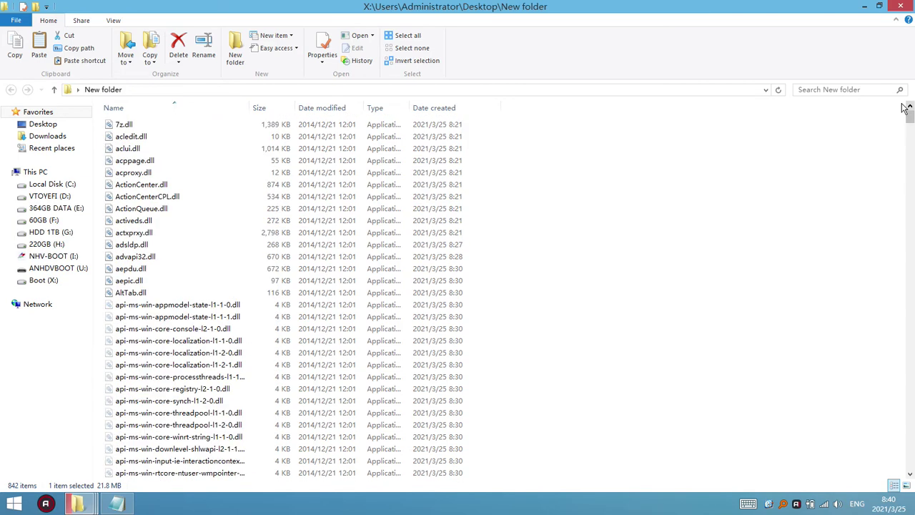
left_click(661, 215)
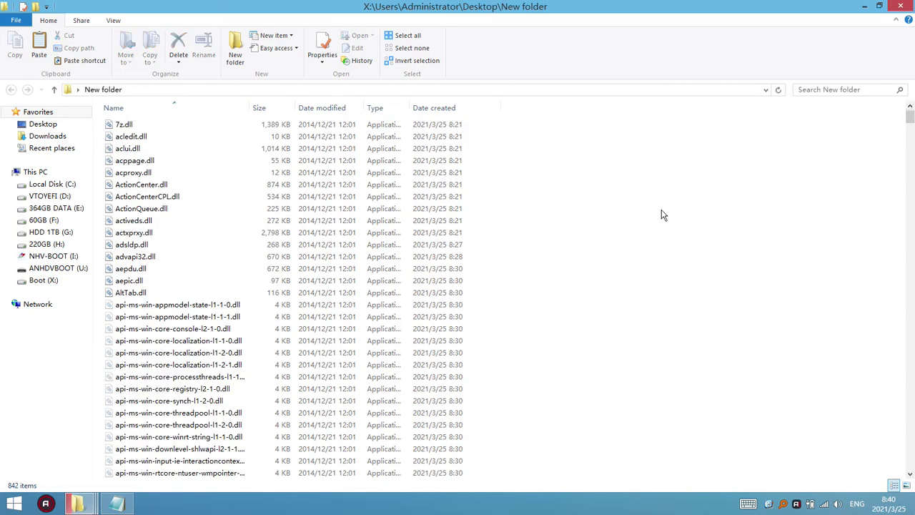
Step: Widen the navigation pane slightly and enlarge the Name column so the long api-ms-win file names fit
left_click(285, 342)
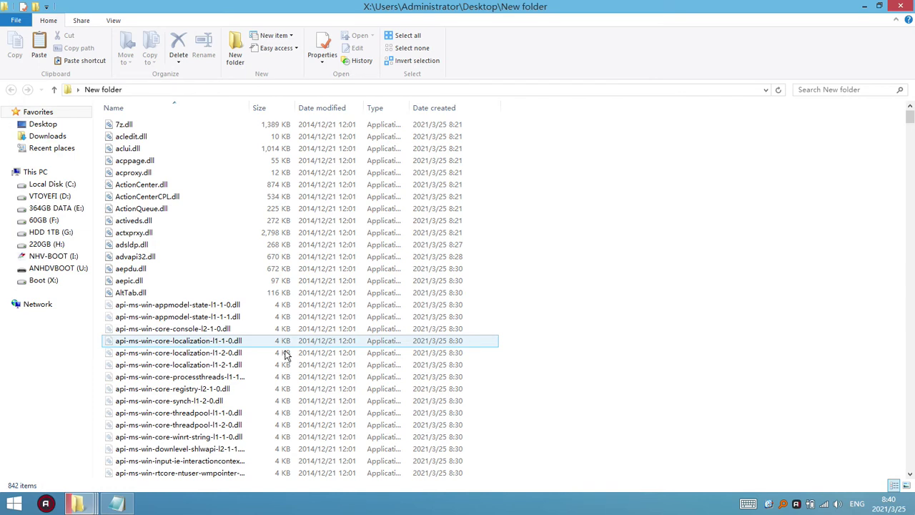
left_click(286, 354)
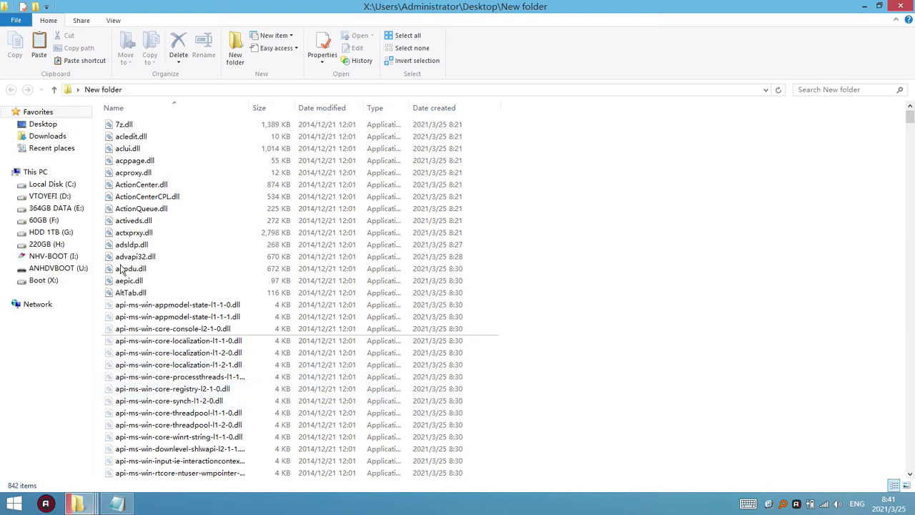
left_click_drag(93, 217, 95, 238)
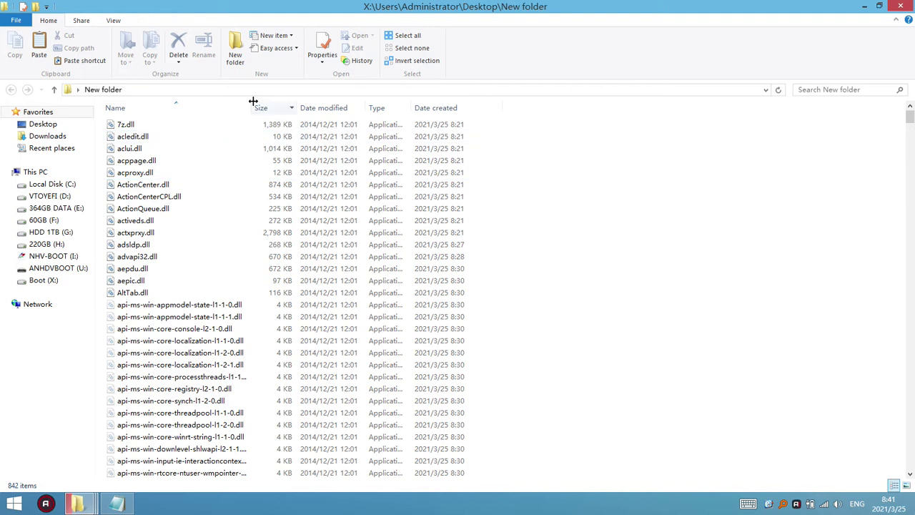
left_click_drag(253, 107, 293, 117)
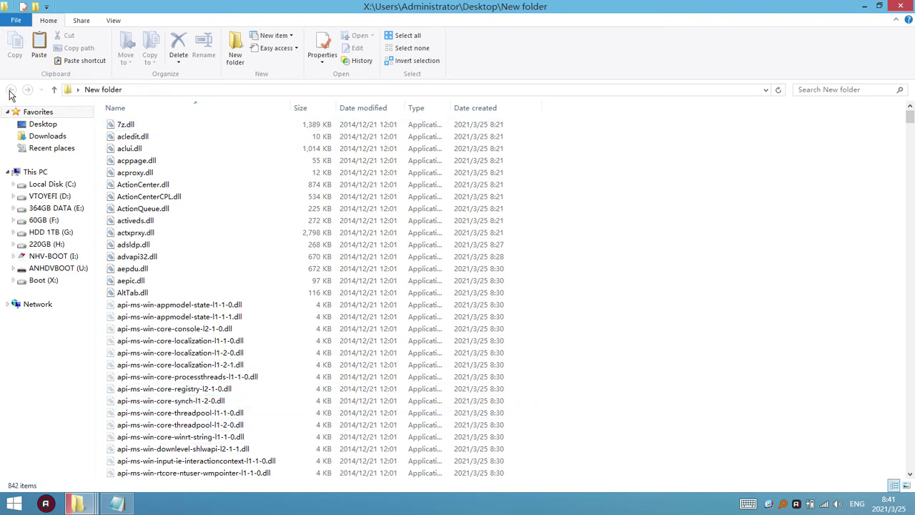
Step: Close the New folder window and widen the Notepad window holding the list of .dll names
left_click(905, 7)
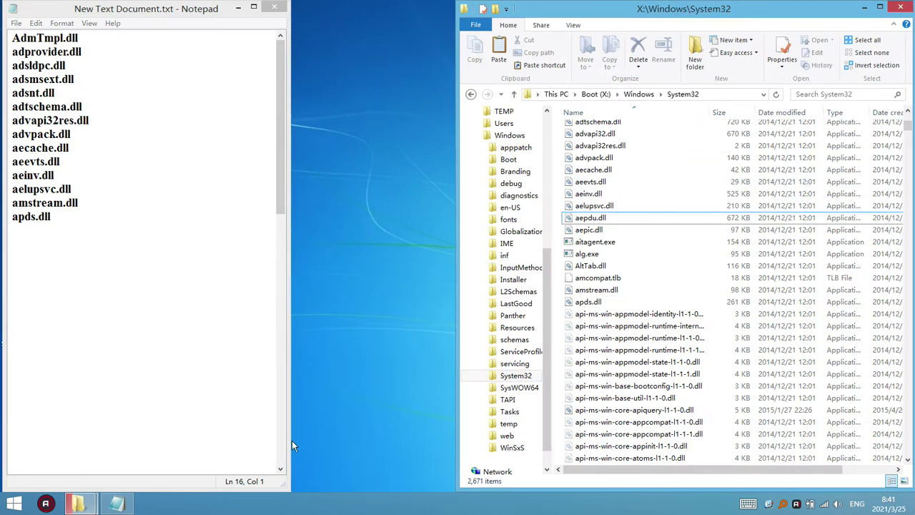
left_click_drag(292, 443, 361, 491)
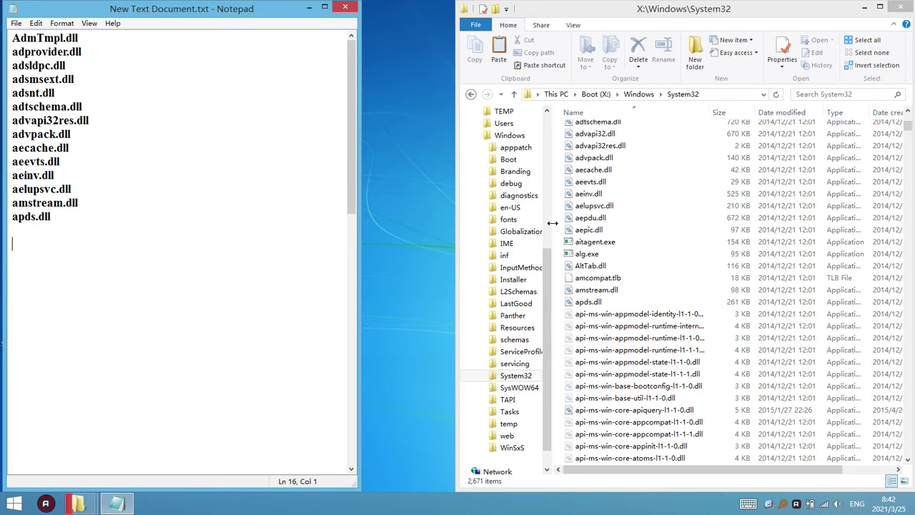
Step: Widen the System32 window and its navigation pane, and highlight the .dll names from AdmTmpl.dll through apds.dll in the Notepad list
left_click_drag(457, 295, 414, 308)
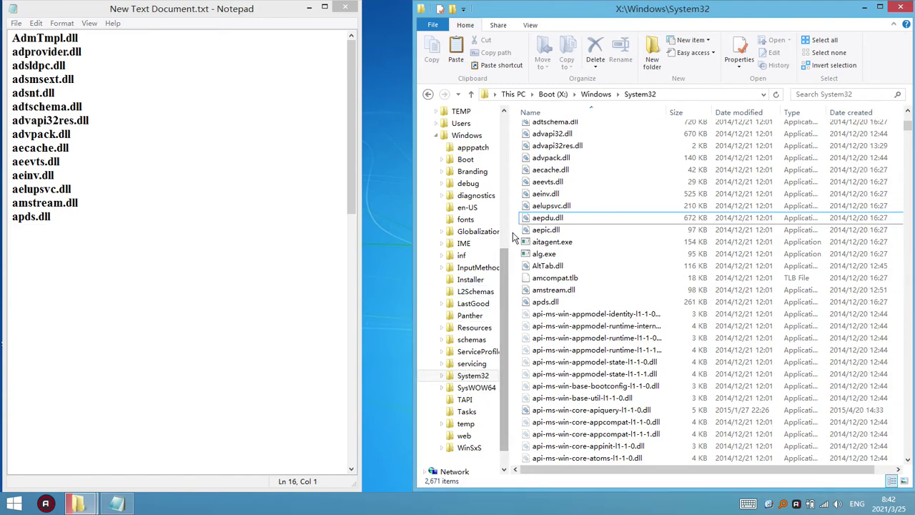
left_click_drag(510, 233, 536, 248)
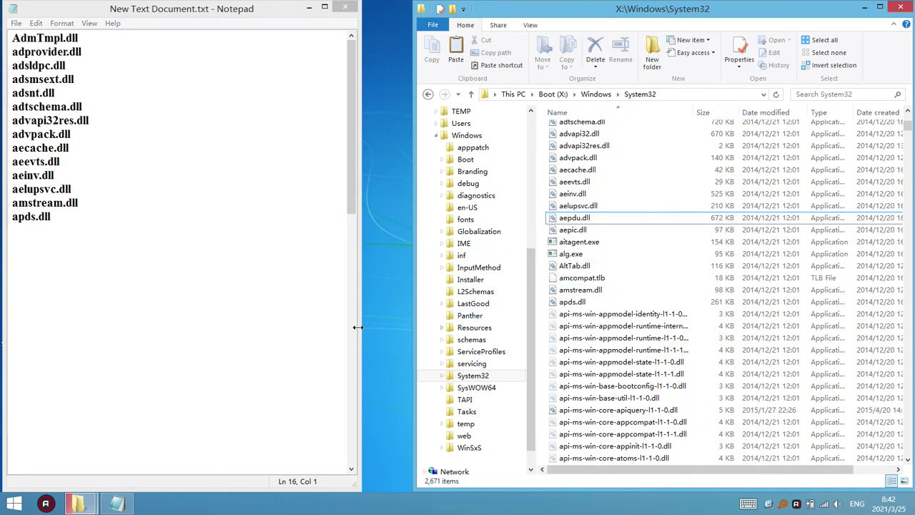
left_click_drag(214, 286, 34, 32)
left_click_drag(136, 262, 11, 37)
Step: Range-select System32 files down to batmeter.dll, and separately from actxprxy.dll through aepic.dll, clearing the selection each time
mouse_move(543, 299)
left_mouse_down()
mouse_move(578, 451)
mouse_move(589, 438)
mouse_move(645, 436)
mouse_move(645, 443)
mouse_move(572, 182)
mouse_move(543, 175)
mouse_move(586, 304)
mouse_move(600, 470)
mouse_move(603, 458)
mouse_move(746, 418)
mouse_move(771, 455)
left_mouse_up()
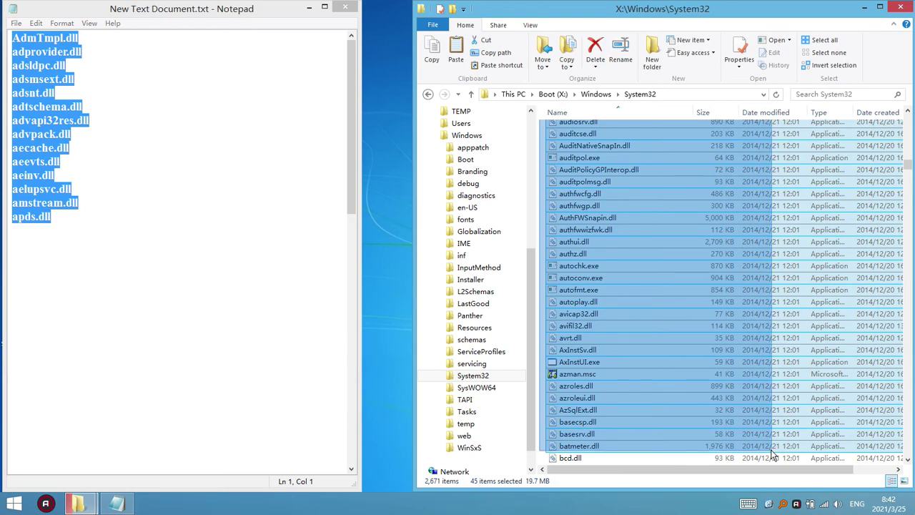
left_click(543, 318)
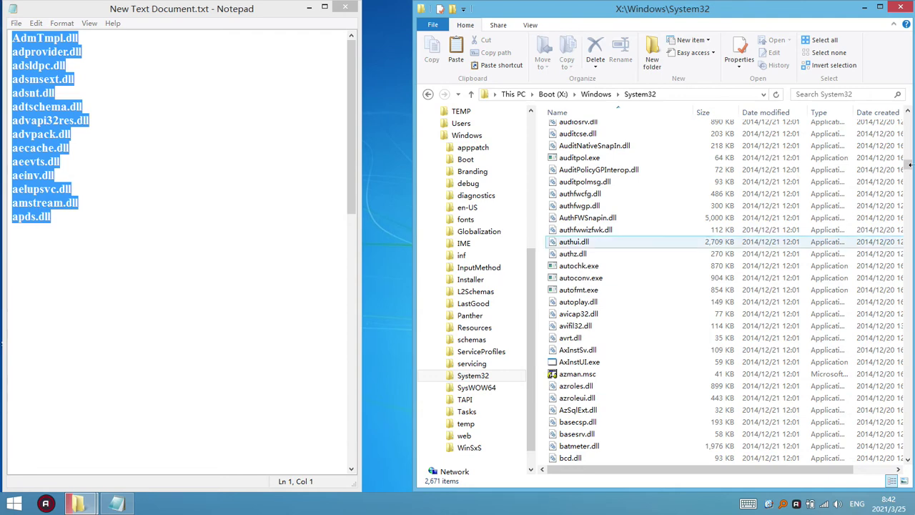
left_click_drag(906, 166, 904, 100)
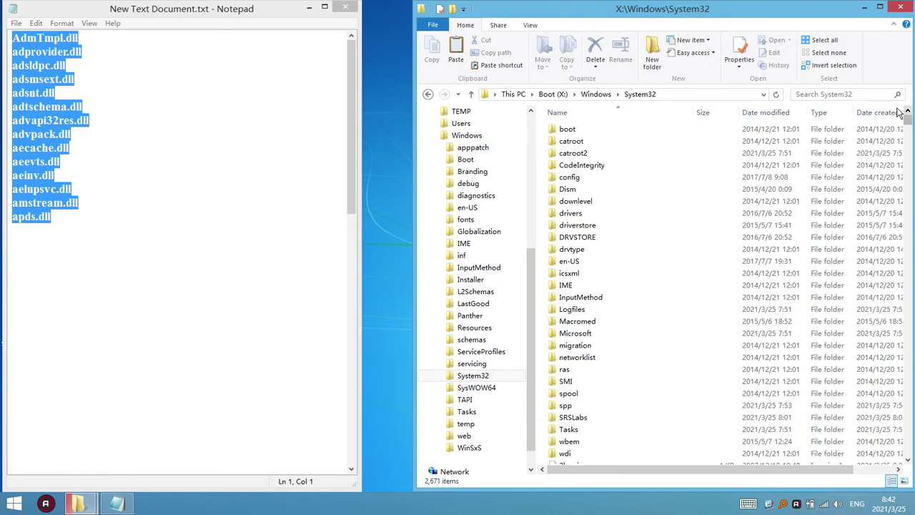
scroll(561, 282, "down", 6)
scroll(561, 282, "down", 7)
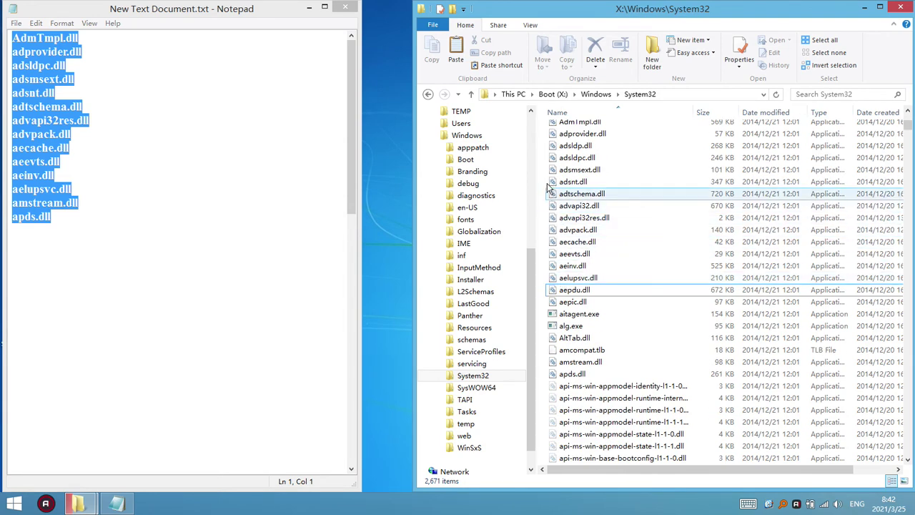
scroll(638, 214, "up", 2)
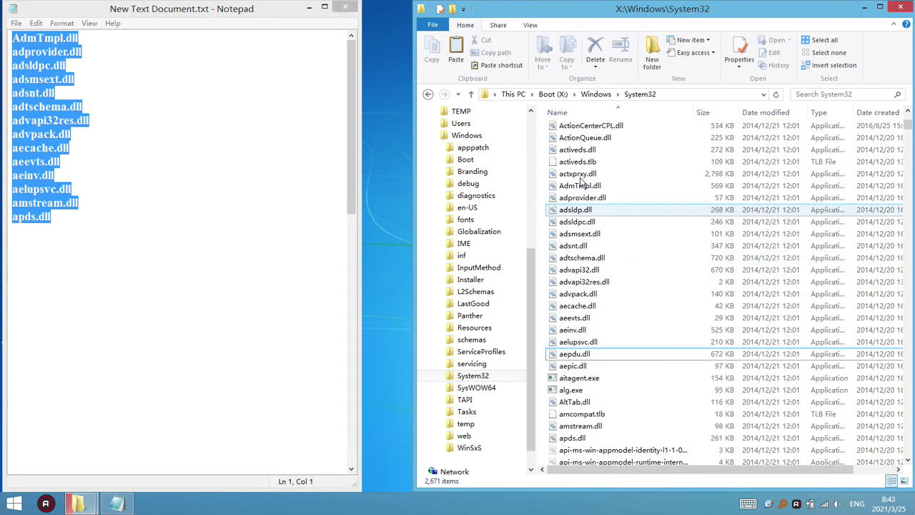
left_click_drag(545, 171, 653, 368)
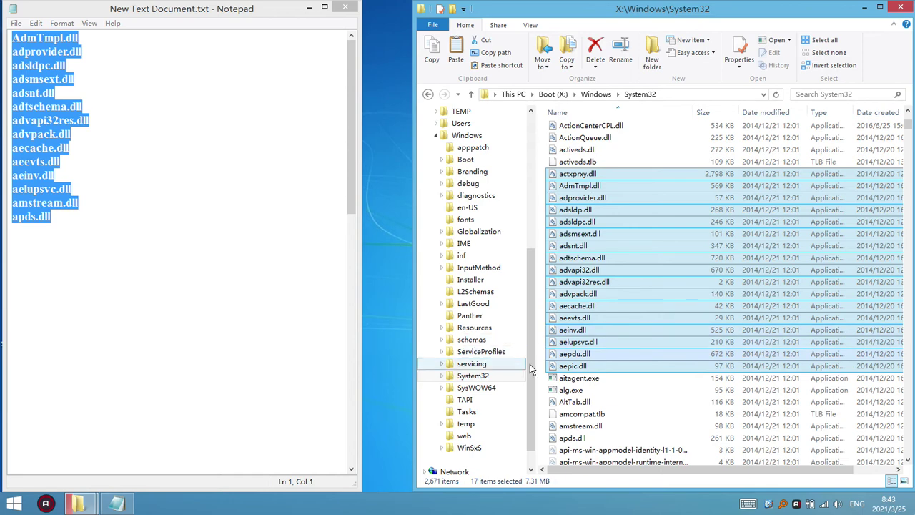
left_click(543, 384)
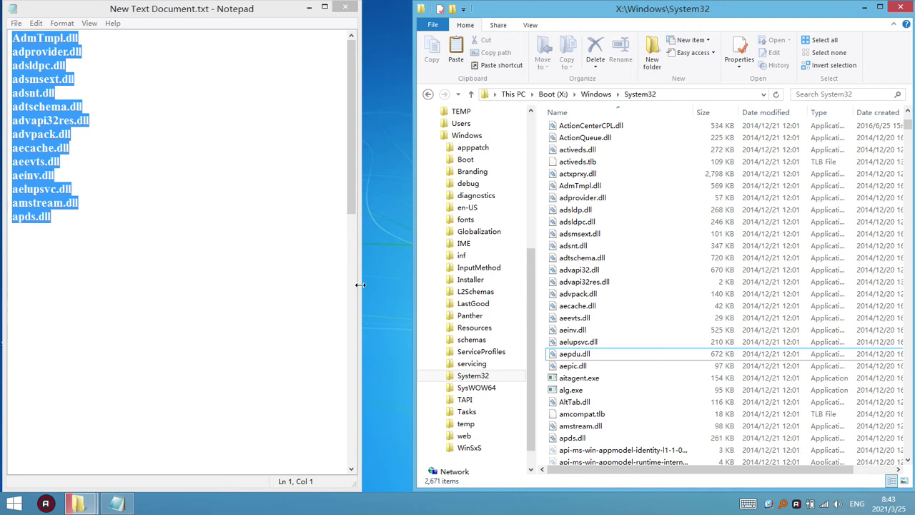
Step: Narrow the Notepad window to a slim column just wide enough for each .dll name to fit on one line
left_click_drag(360, 285, 99, 371)
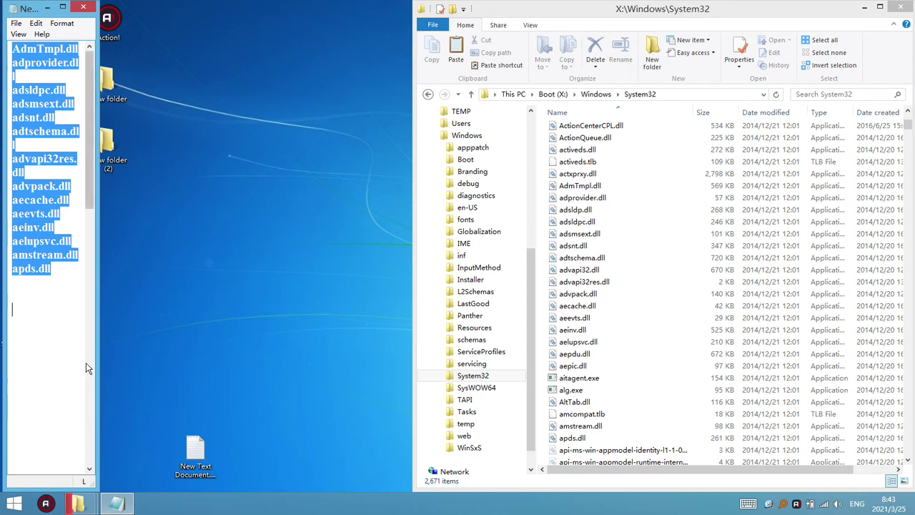
left_click_drag(98, 372, 120, 377)
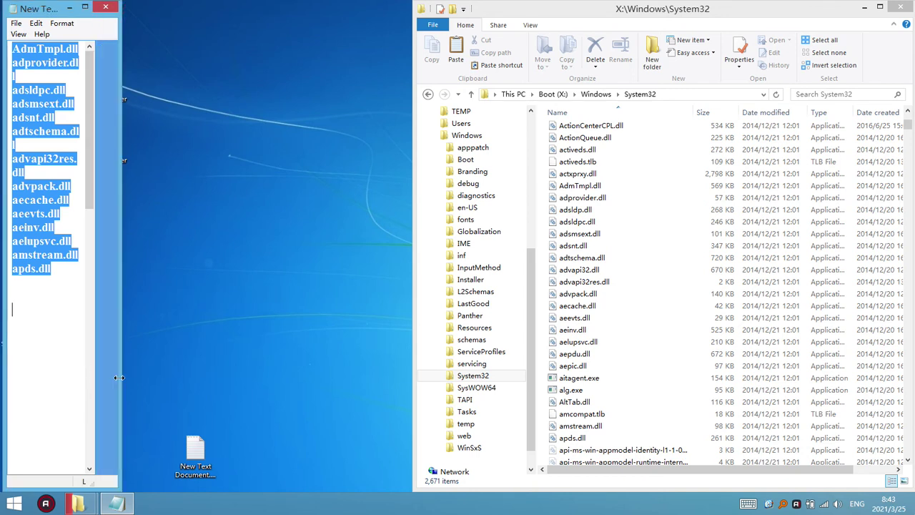
left_click(535, 356)
left_click_drag(534, 361, 528, 293)
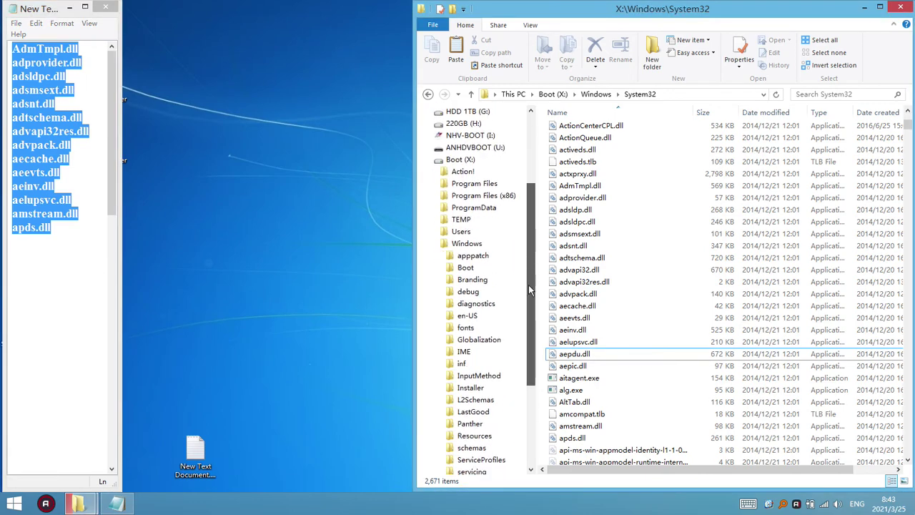
Step: Move the New Text Document icon up to the first row of the desktop and widen the Notepad window slightly
left_click(265, 284)
left_click_drag(194, 449, 165, 32)
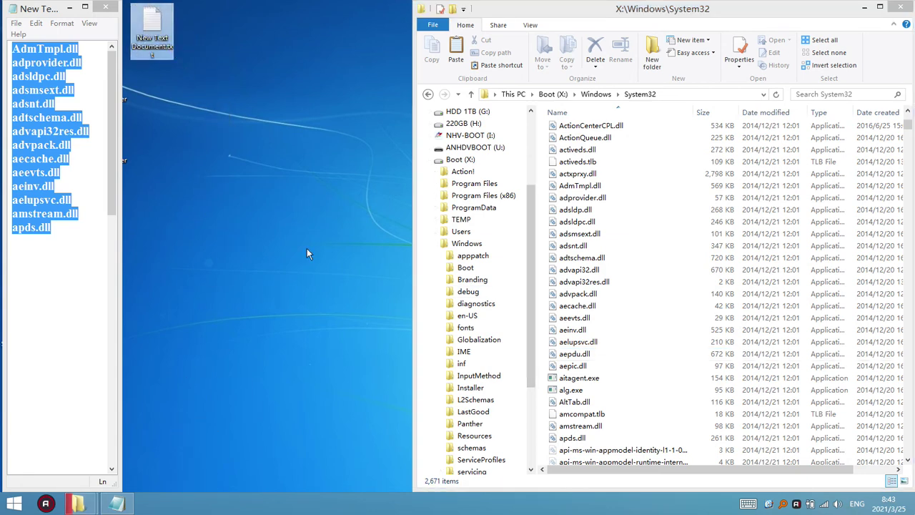
left_click(330, 135)
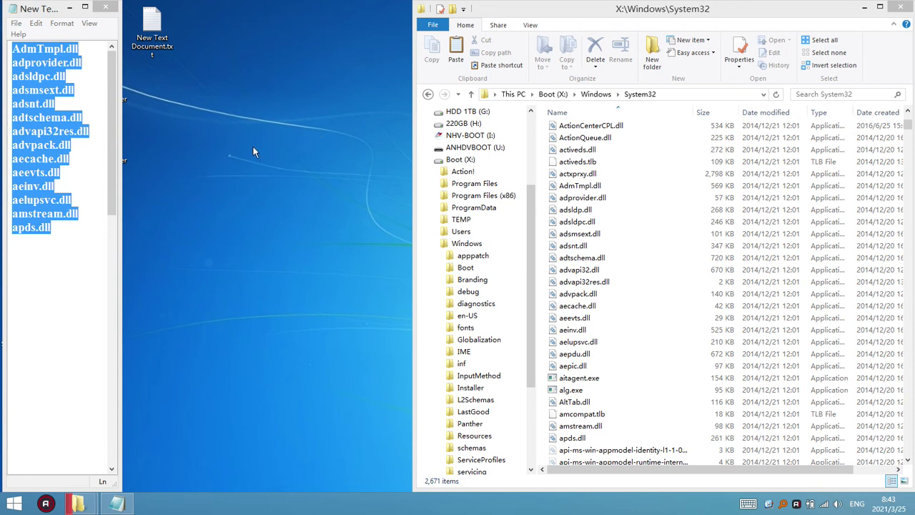
left_click_drag(119, 188, 129, 188)
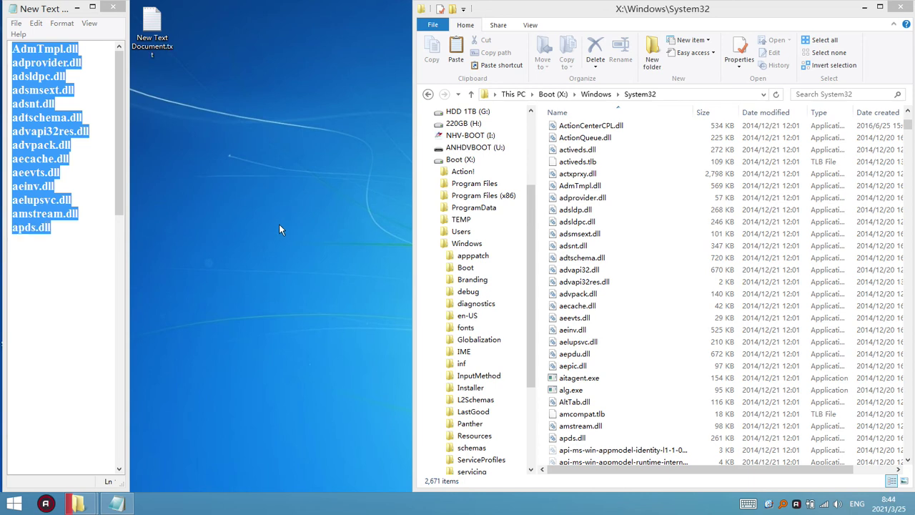
Step: Close the System32 window and minimize Notepad to clear the desktop
left_click(902, 6)
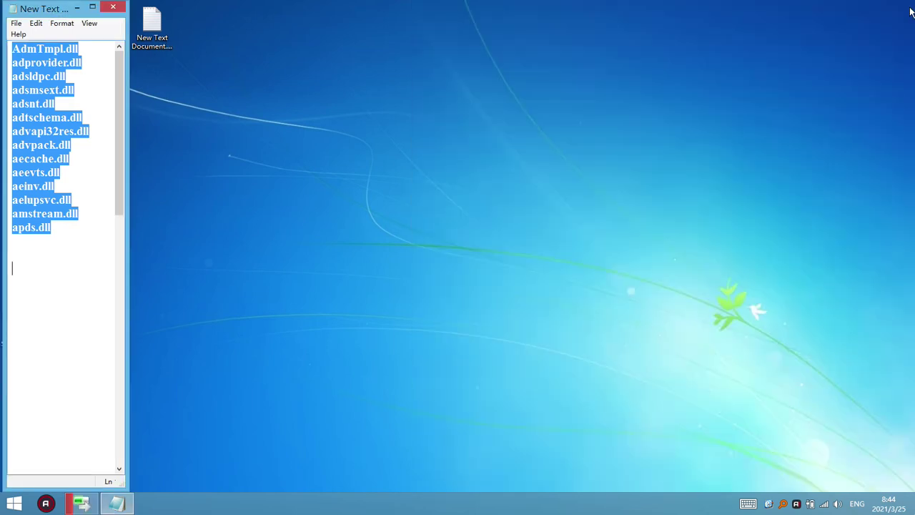
right_click(300, 161)
left_click(302, 145)
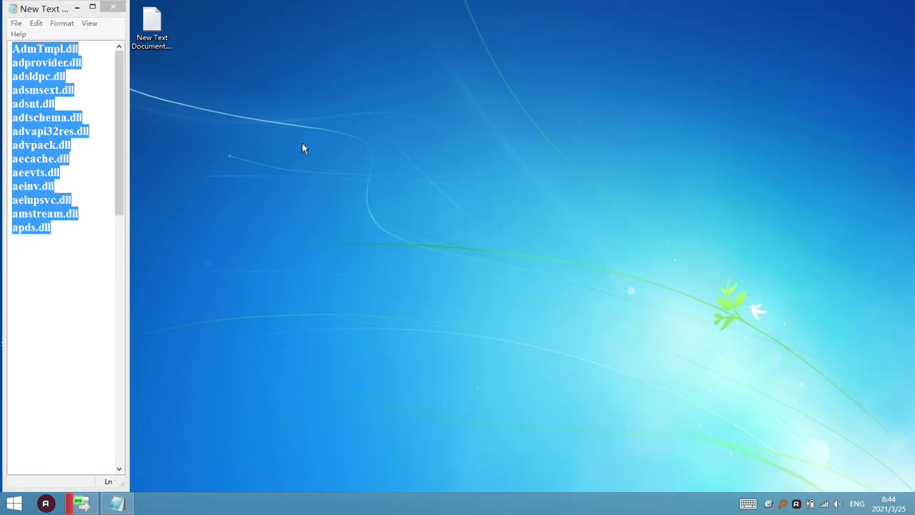
left_click(79, 8)
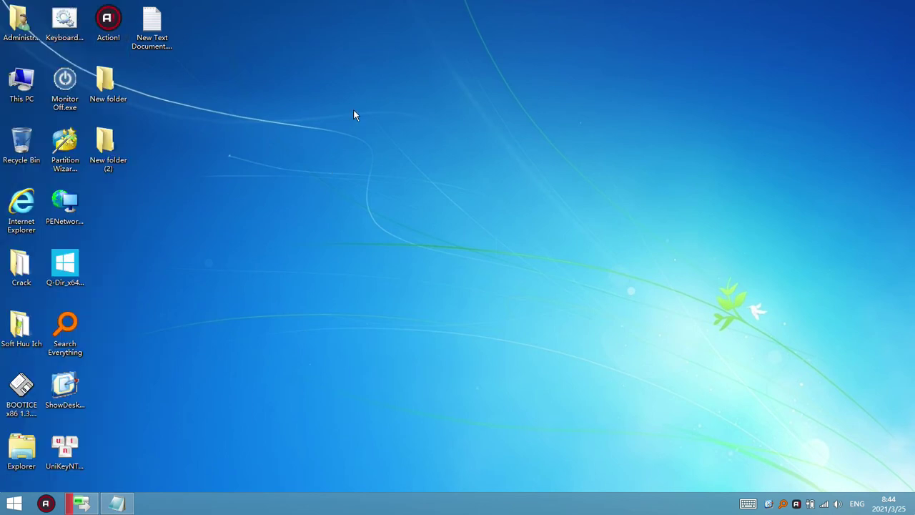
right_click(353, 110)
left_click(384, 143)
right_click(382, 124)
left_click(422, 151)
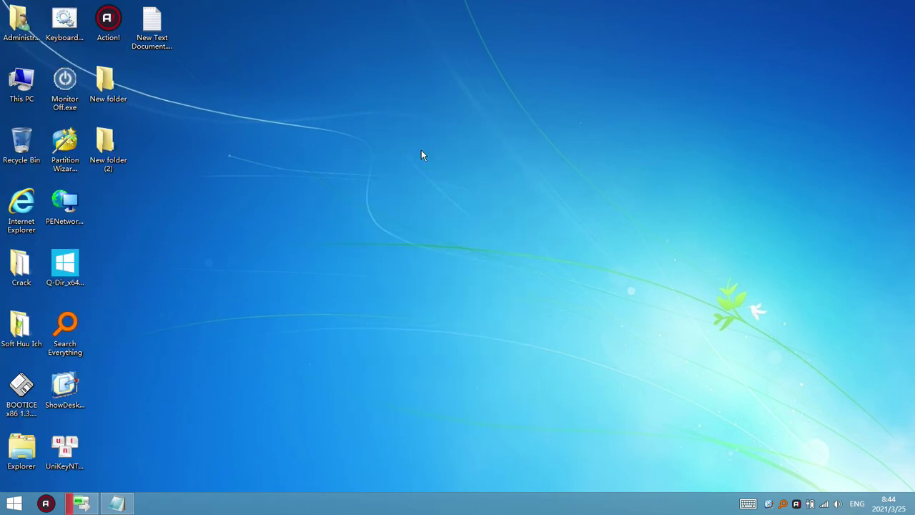
Step: Open This PC, then widen its window, move it slightly and reduce its height to just below the drives
double_click(32, 93)
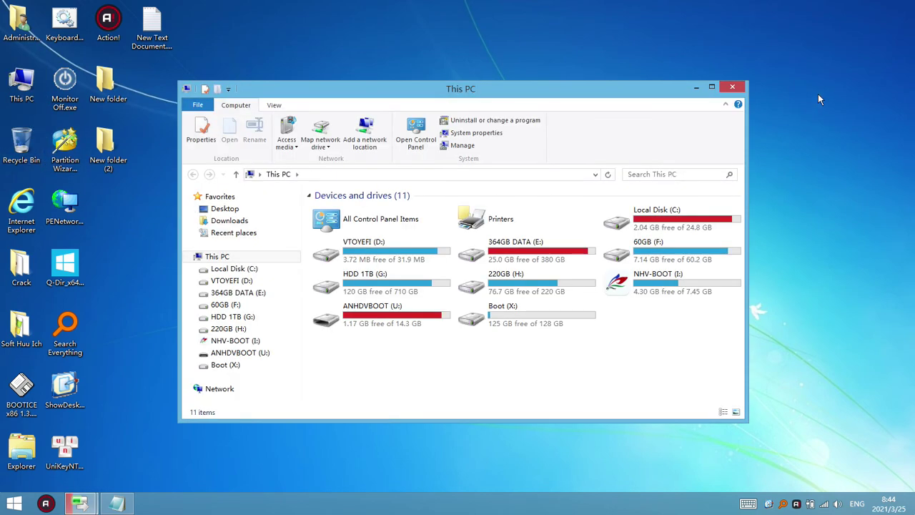
left_click_drag(748, 81, 887, 44)
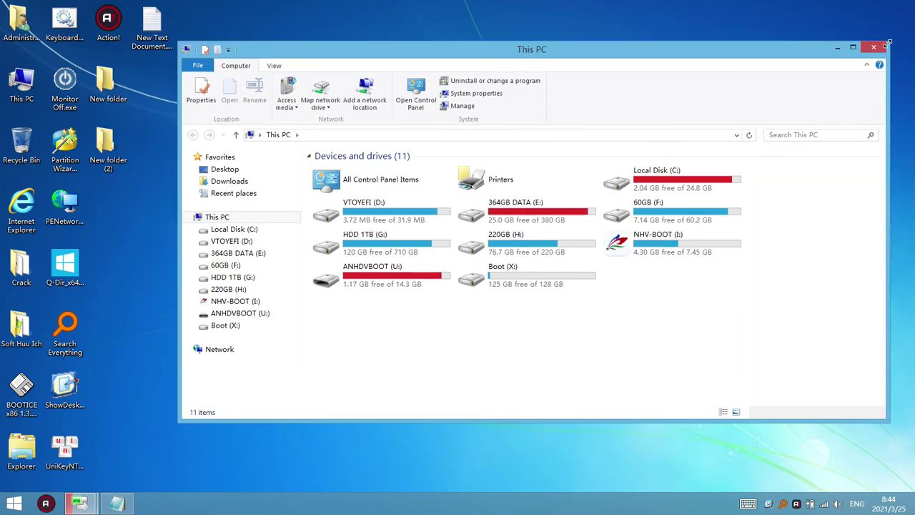
left_click_drag(885, 177, 785, 178)
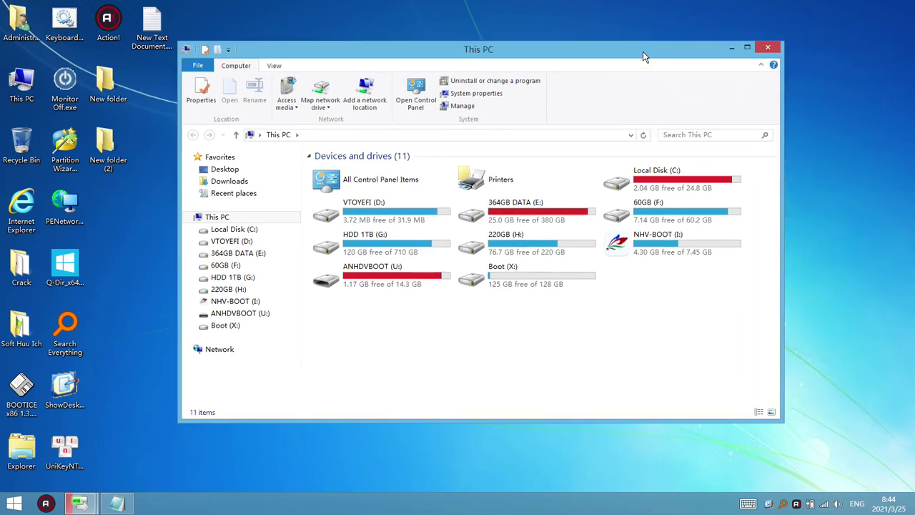
left_click_drag(644, 53, 671, 49)
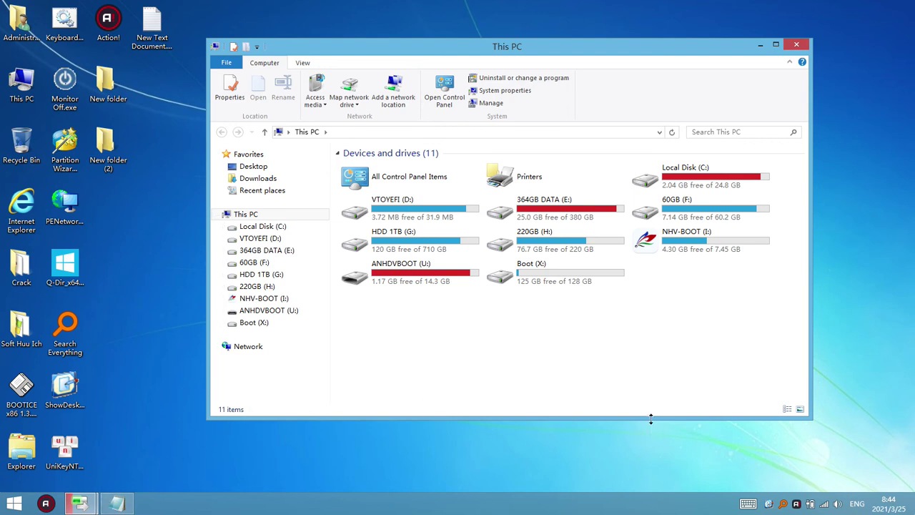
left_click_drag(650, 419, 641, 329)
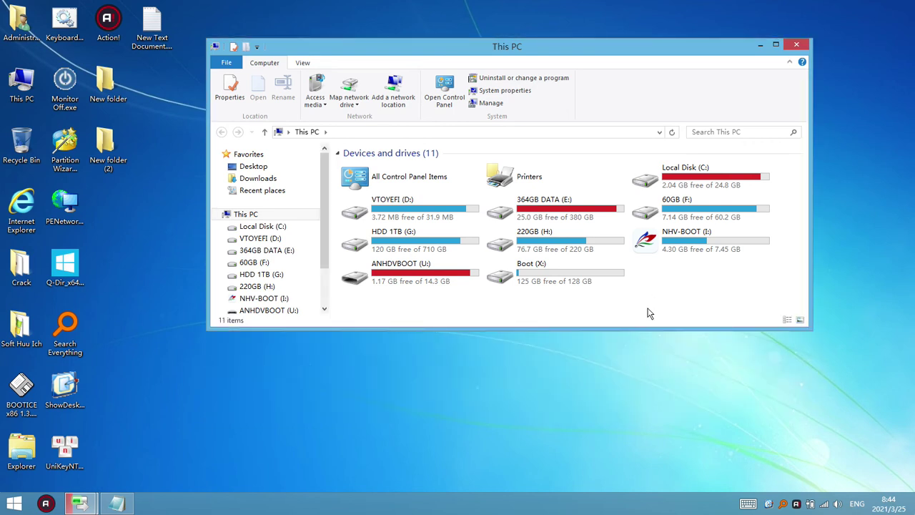
Step: Point out the Boot (X:) drive by selecting it, clear the selection and close the This PC window
left_click(500, 280)
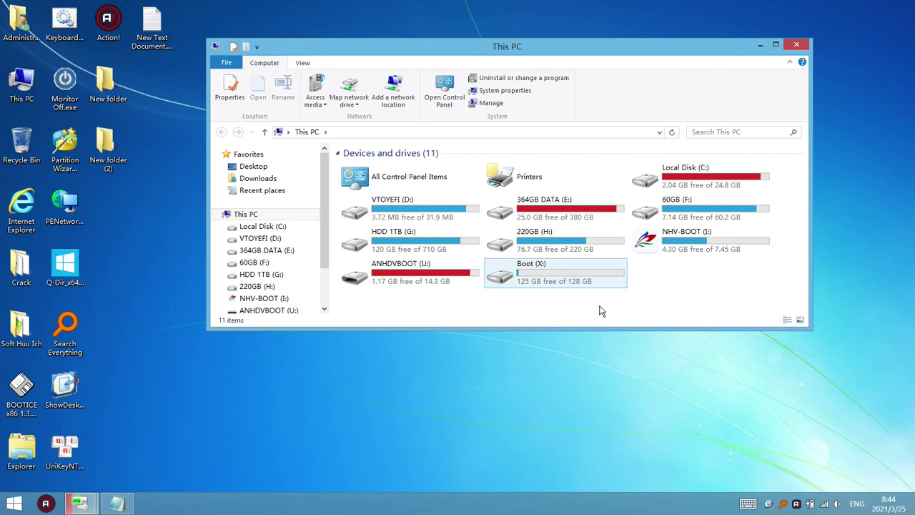
left_click(602, 318)
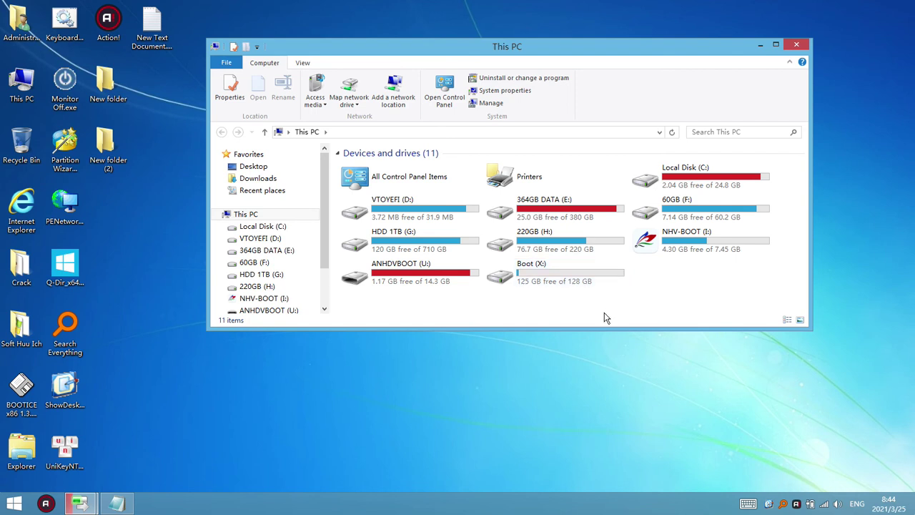
left_click_drag(621, 318, 642, 334)
left_click_drag(660, 396, 660, 397)
left_click(799, 45)
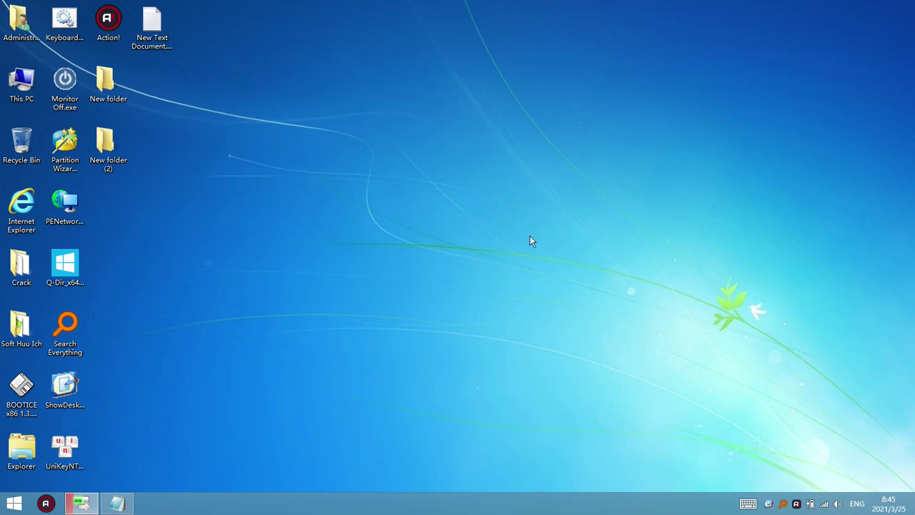